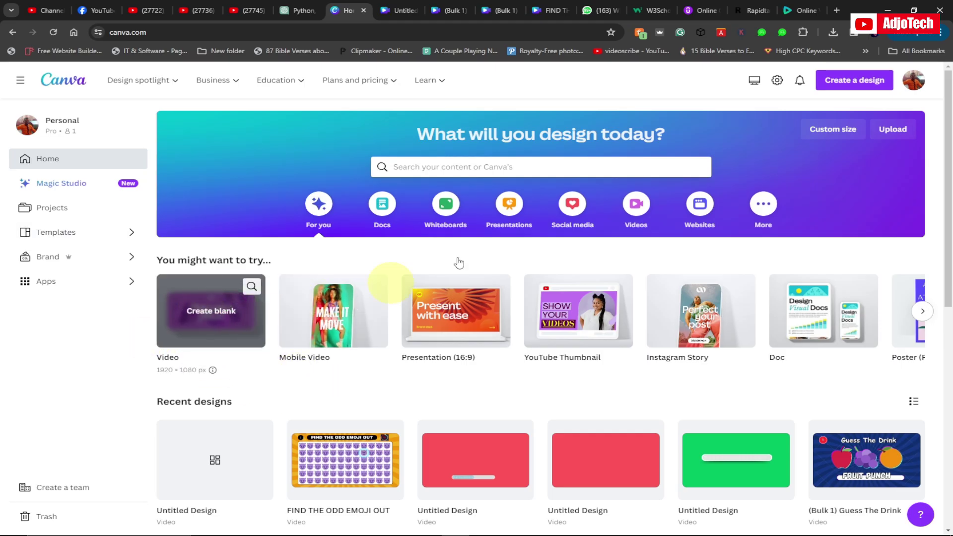
Step: Create a blank 1920 × 1080 px video design and search the elements for "shape", listing all matching shapes
{"action": "left_click", "coordinate": [211, 312]}
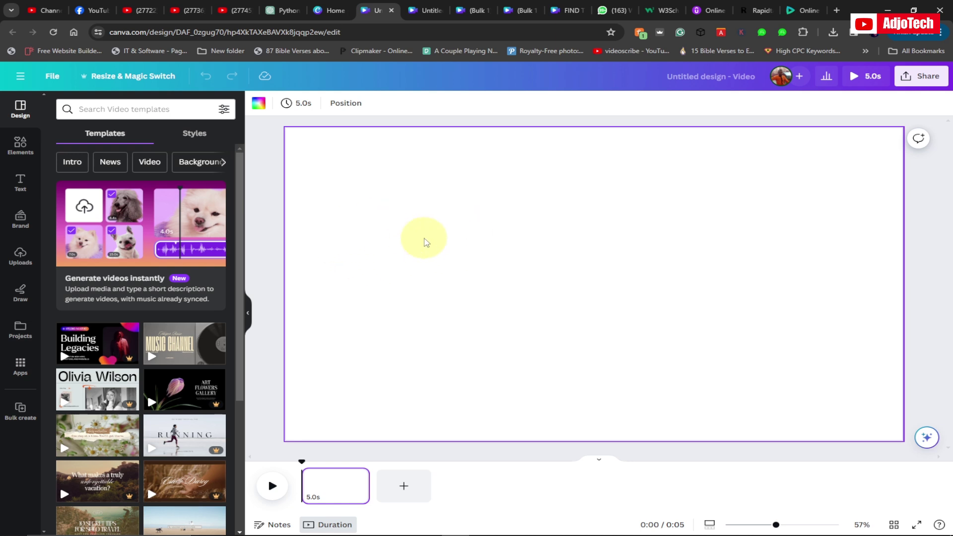
{"action": "left_click", "coordinate": [18, 157]}
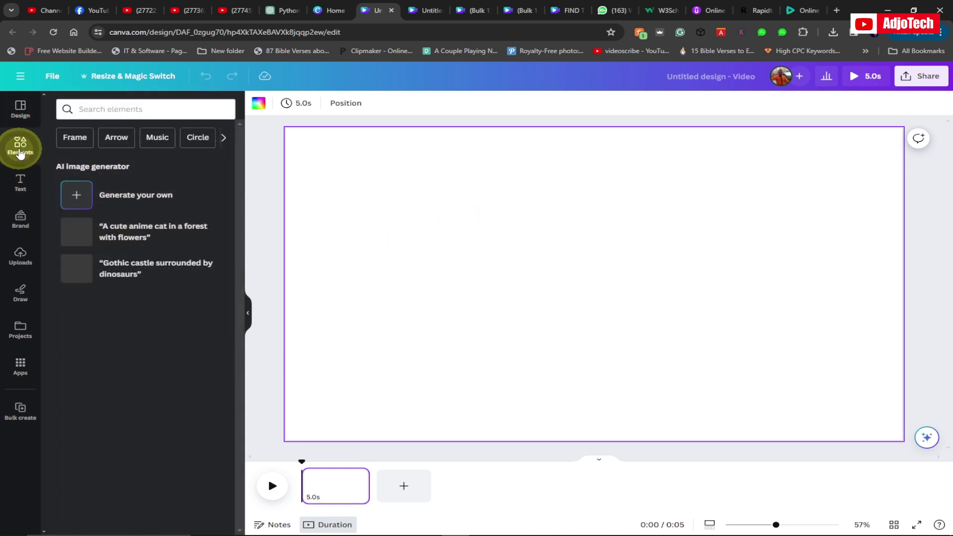
{"action": "left_click", "coordinate": [116, 108]}
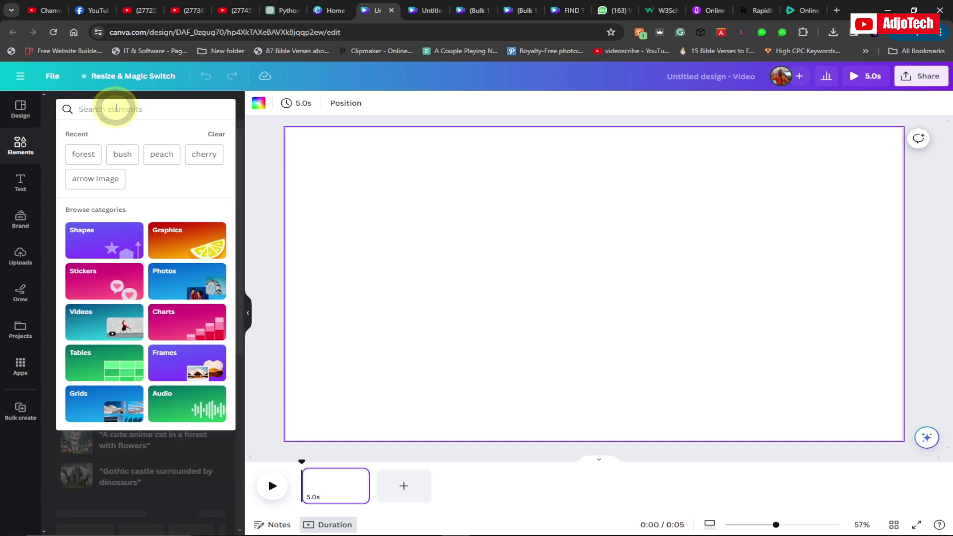
{"action": "type", "text": "s"}
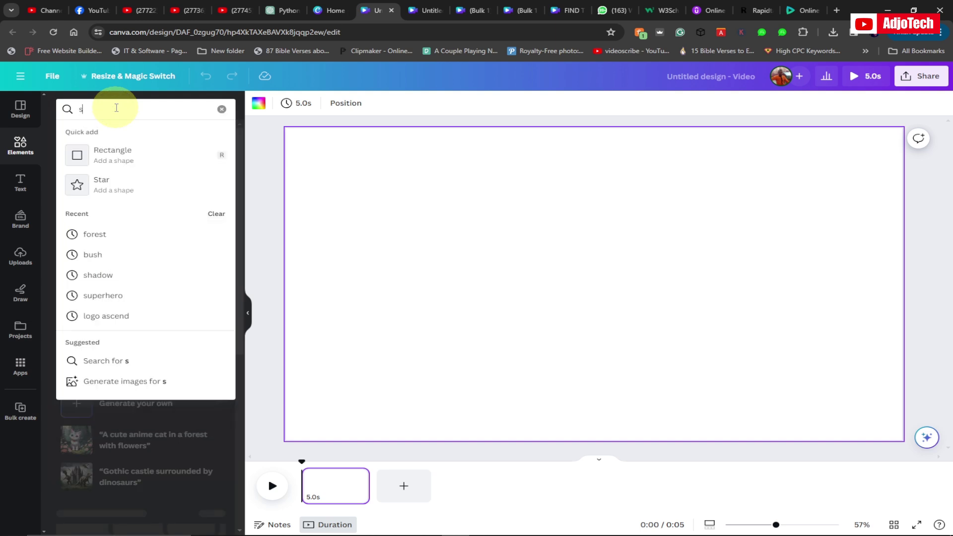
{"action": "type", "text": "hape"}
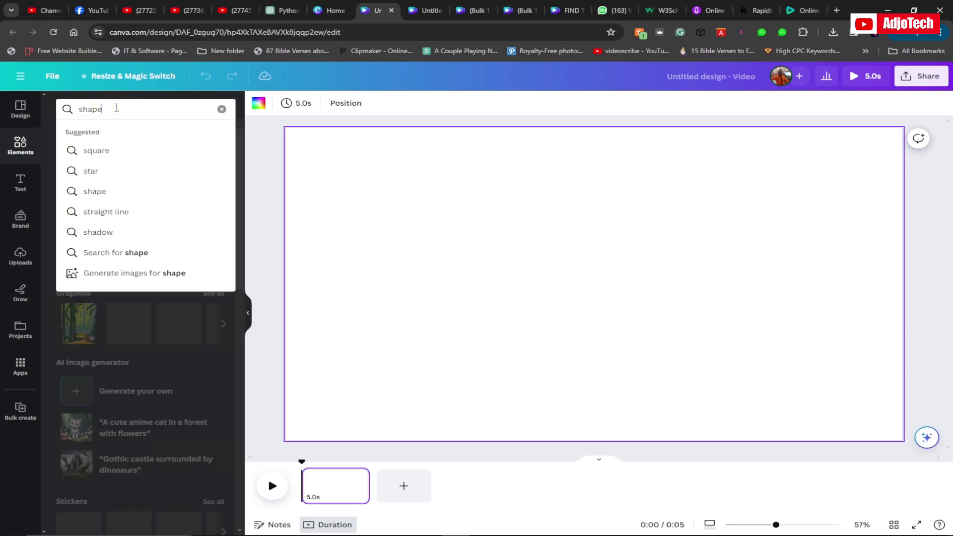
{"action": "key", "text": "Return"}
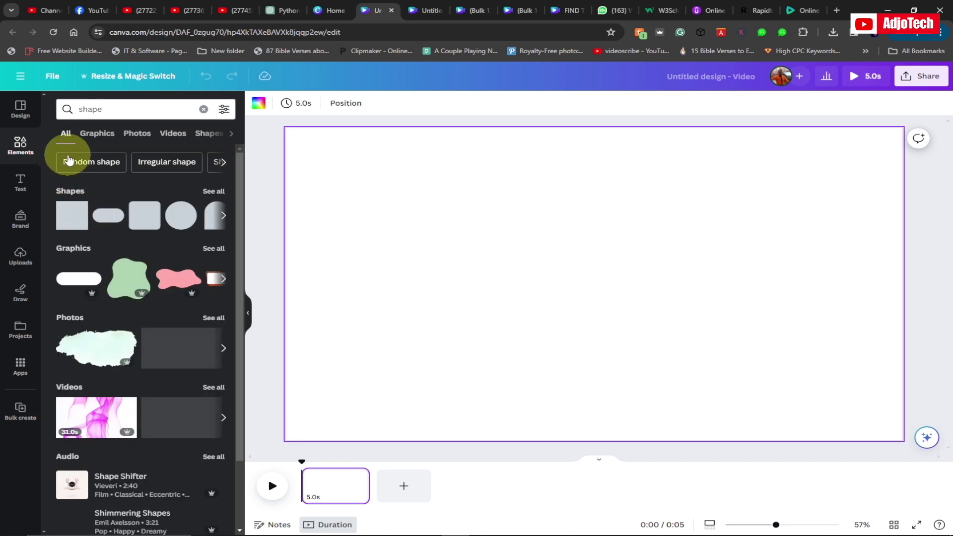
{"action": "left_click", "coordinate": [209, 192]}
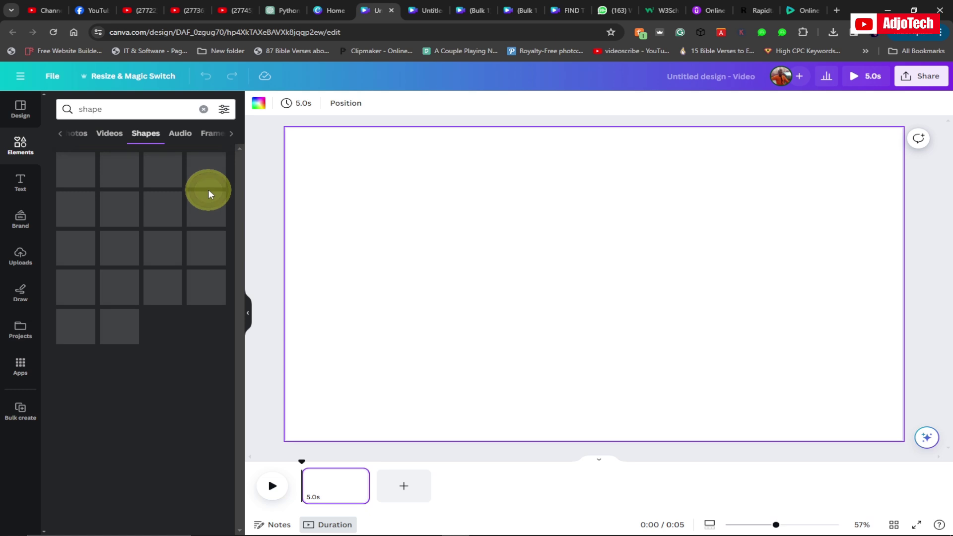
Step: Add a square shape to the page and stretch it into a long, thin horizontal bar
{"action": "left_click", "coordinate": [156, 247]}
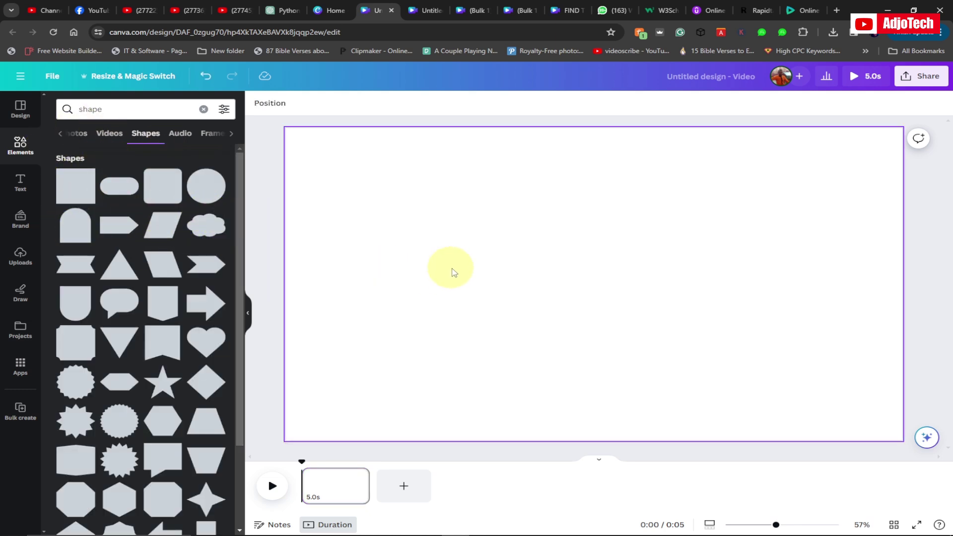
{"action": "left_click", "coordinate": [73, 189]}
{"action": "left_click_drag", "start_coordinate": [541, 284], "coordinate": [416, 274]}
{"action": "left_click_drag", "start_coordinate": [684, 284], "coordinate": [826, 274]}
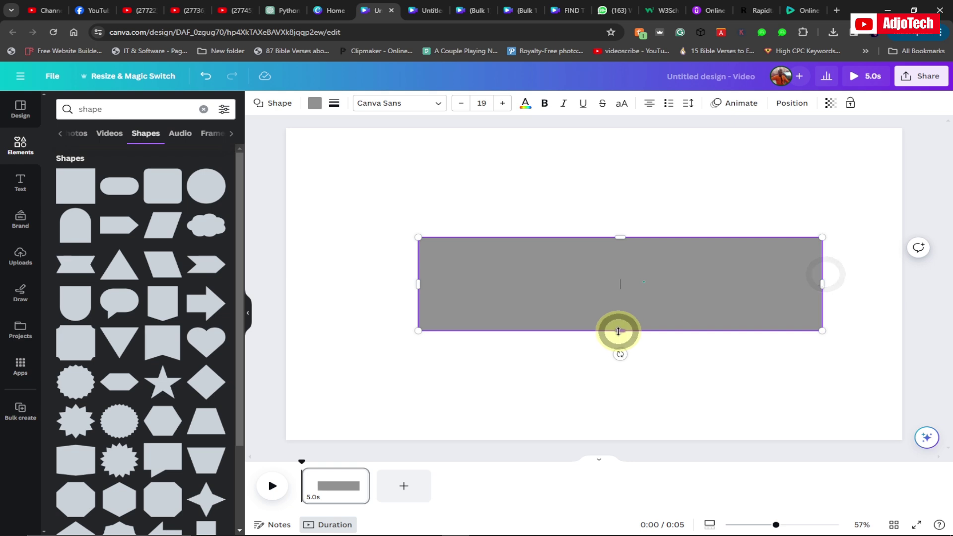
{"action": "left_click_drag", "start_coordinate": [620, 323], "coordinate": [611, 275]}
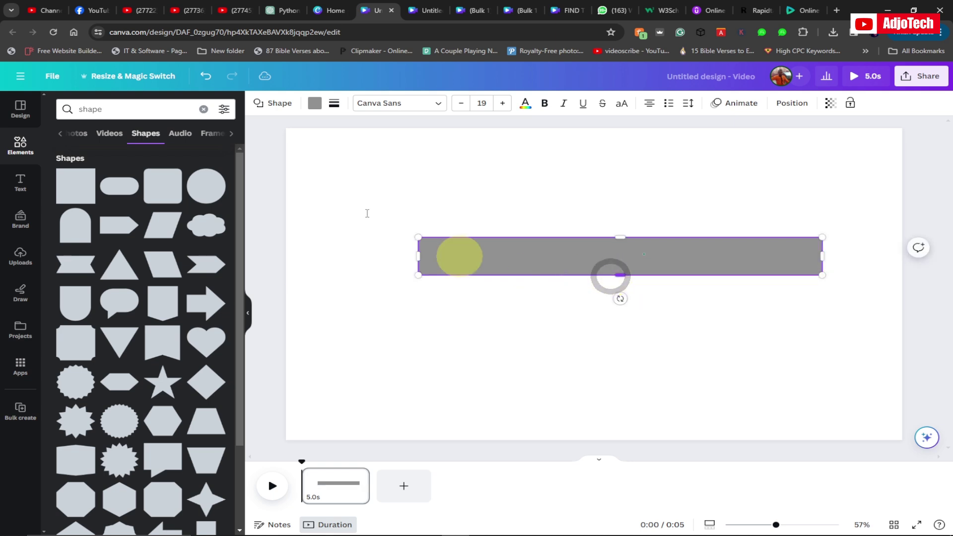
Step: Set the bar's corner rounding to 67 and move it near the middle of the page
{"action": "left_click", "coordinate": [335, 104]}
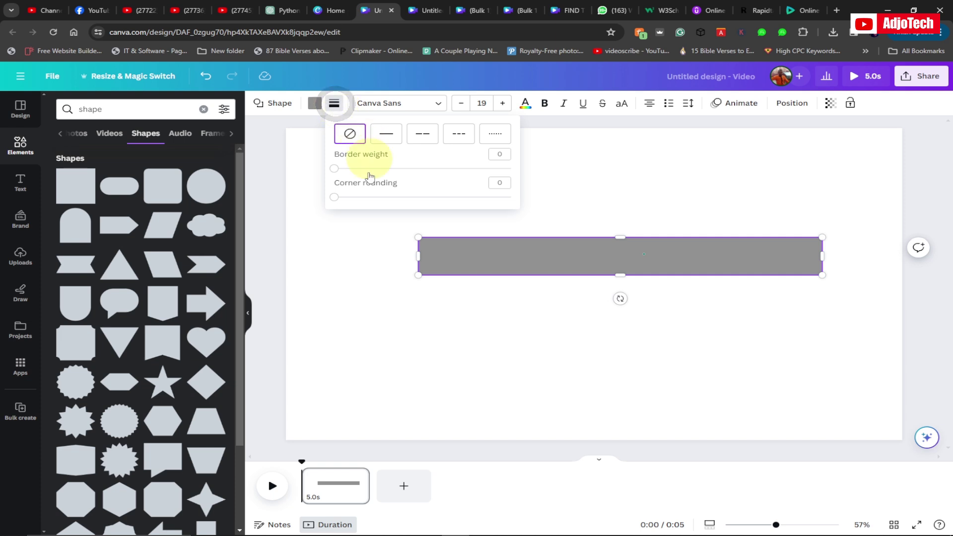
{"action": "left_click_drag", "start_coordinate": [335, 201], "coordinate": [453, 198]}
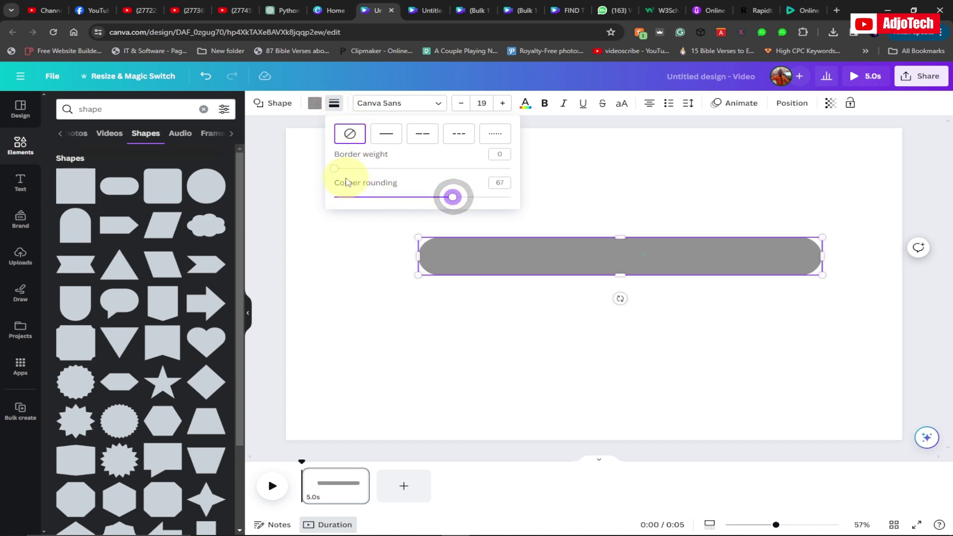
{"action": "left_click_drag", "start_coordinate": [579, 263], "coordinate": [558, 270]}
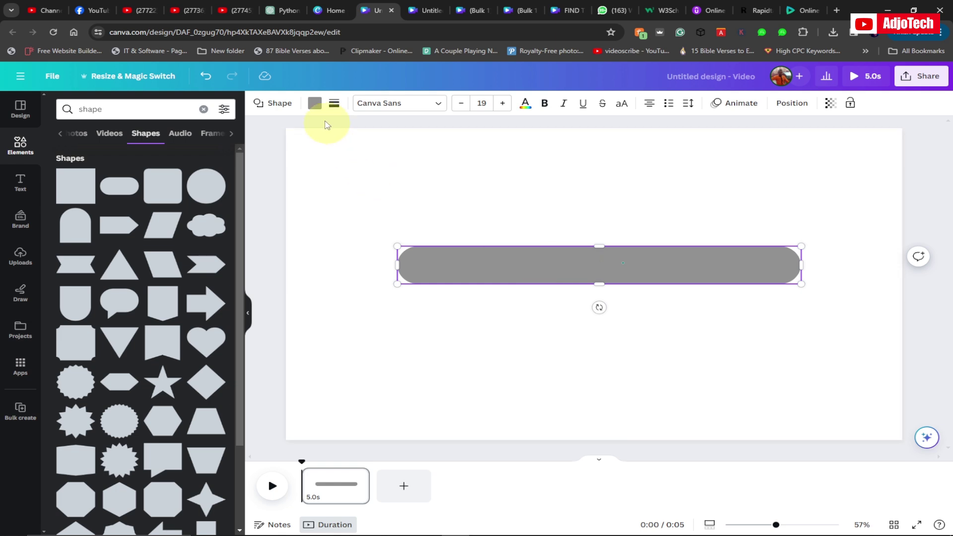
Step: Fill the rounded bar with solid green and compare it with the loading bar in the other open design
{"action": "left_click", "coordinate": [315, 104]}
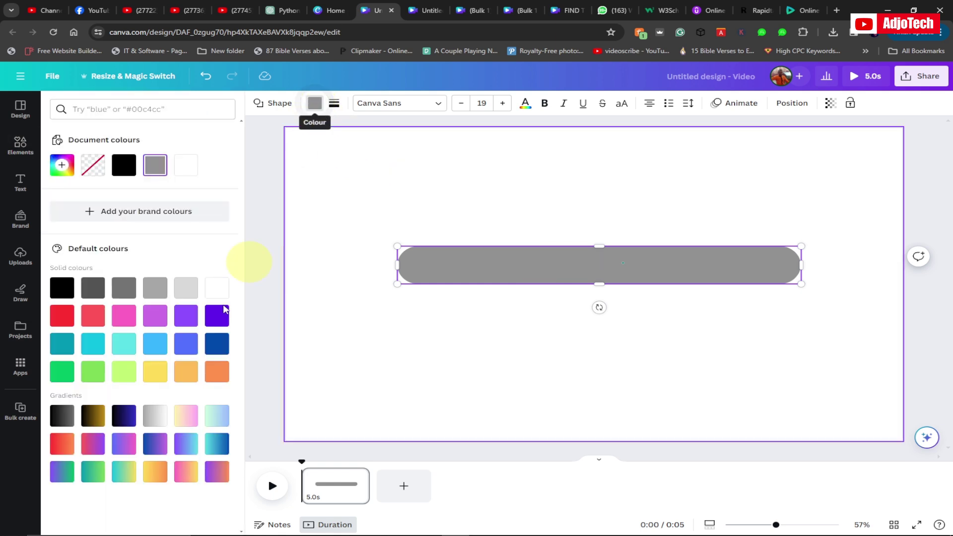
{"action": "left_click", "coordinate": [61, 376]}
{"action": "left_click", "coordinate": [536, 260]}
{"action": "left_click", "coordinate": [428, 11]}
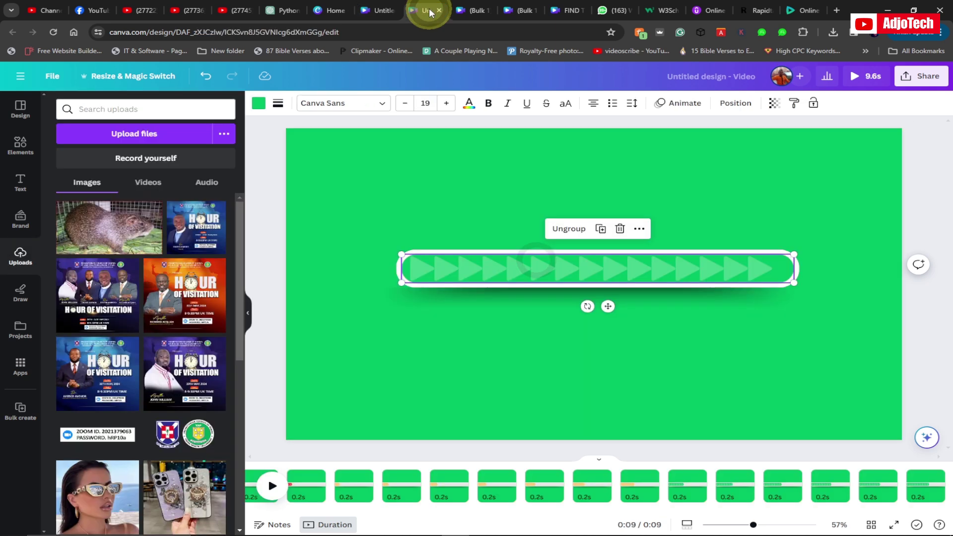
{"action": "left_click", "coordinate": [377, 10]}
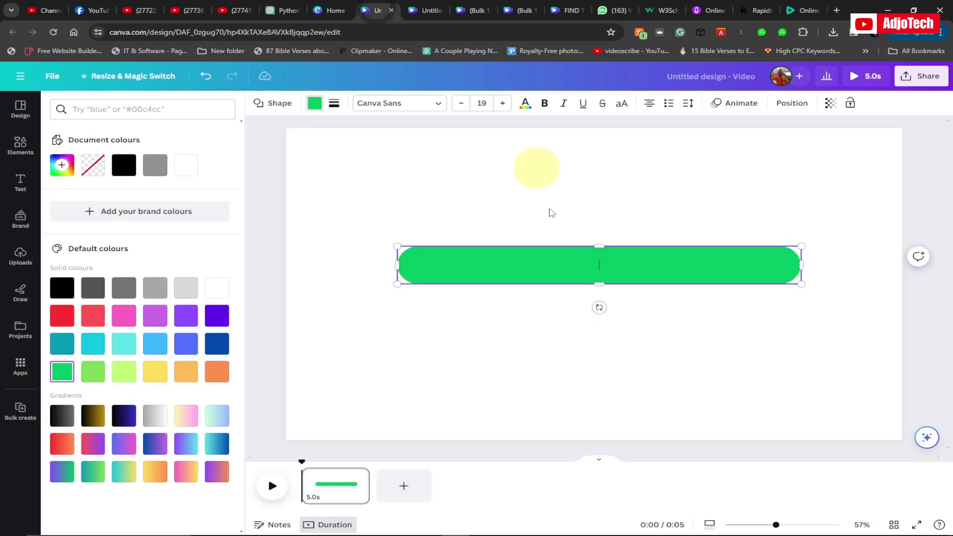
Step: Duplicate the green bar and place the copy above the original
{"action": "left_click", "coordinate": [520, 285]}
{"action": "left_click", "coordinate": [578, 221]}
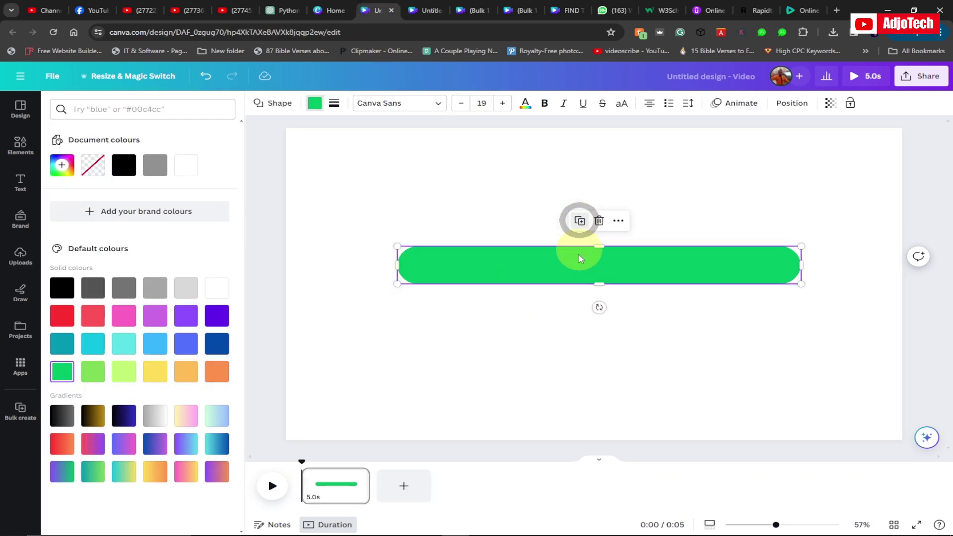
{"action": "left_click_drag", "start_coordinate": [576, 277], "coordinate": [561, 203]}
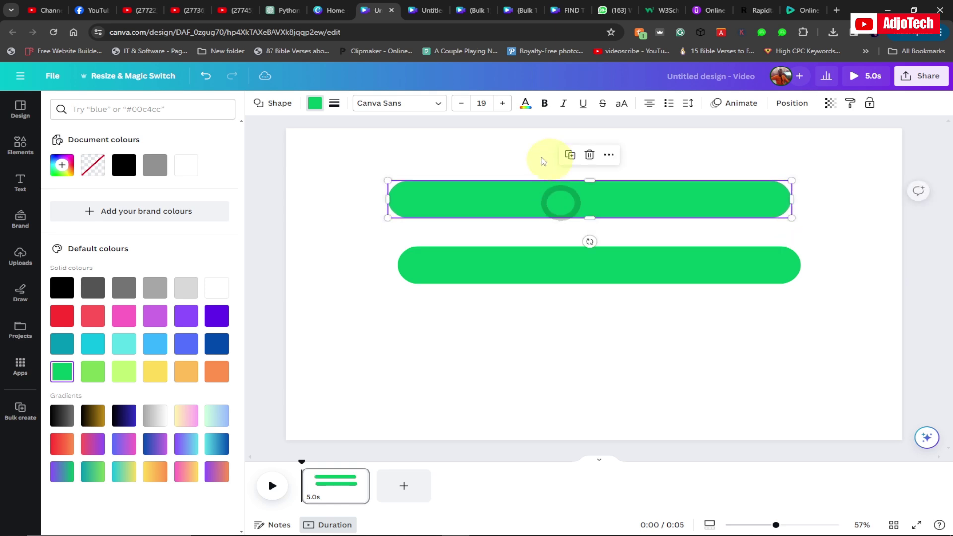
Step: Recolour the upper bar grey and set its transparency to 65
{"action": "left_click", "coordinate": [162, 171]}
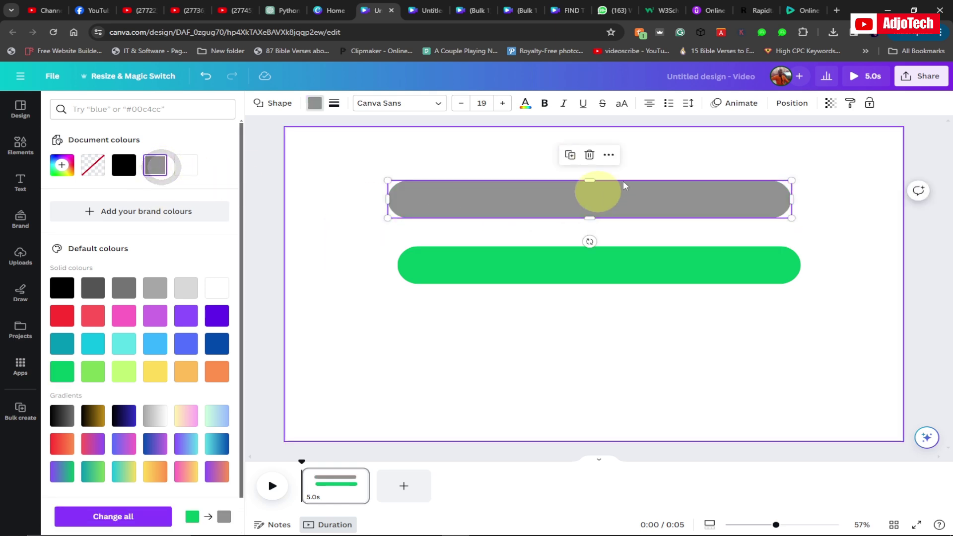
{"action": "left_click", "coordinate": [829, 109]}
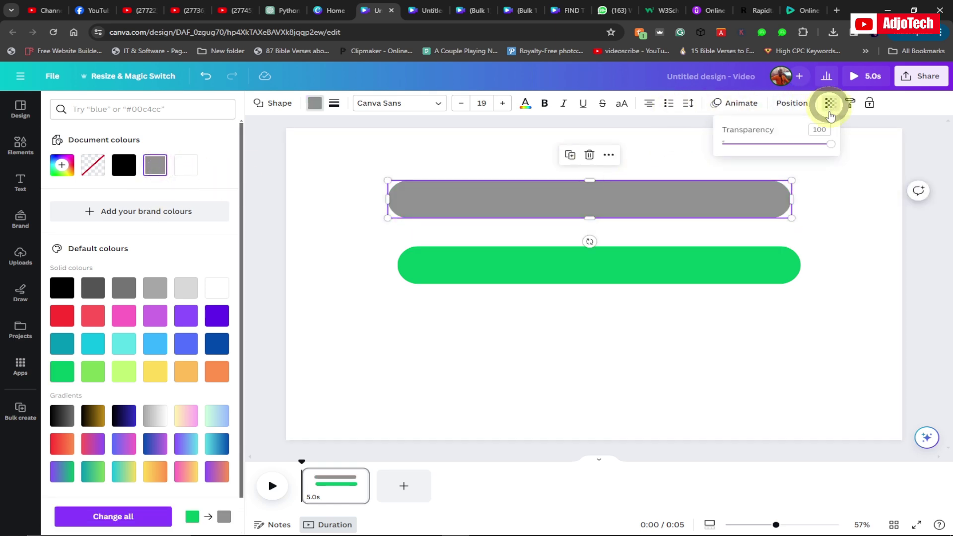
{"action": "left_click_drag", "start_coordinate": [828, 145], "coordinate": [809, 145]}
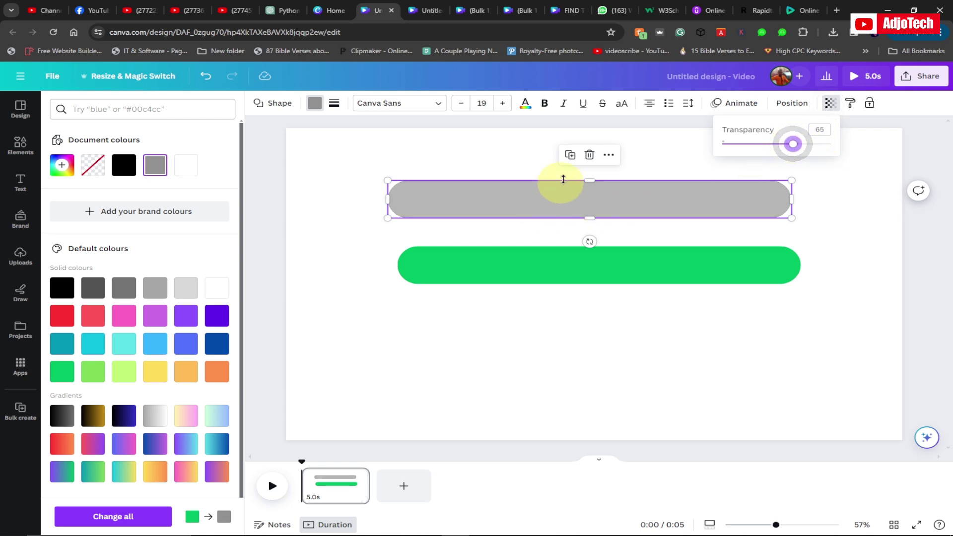
Step: Duplicate the grey bar, place the copy below the green bar, and give it a solid border of weight 17
{"action": "left_click", "coordinate": [571, 158]}
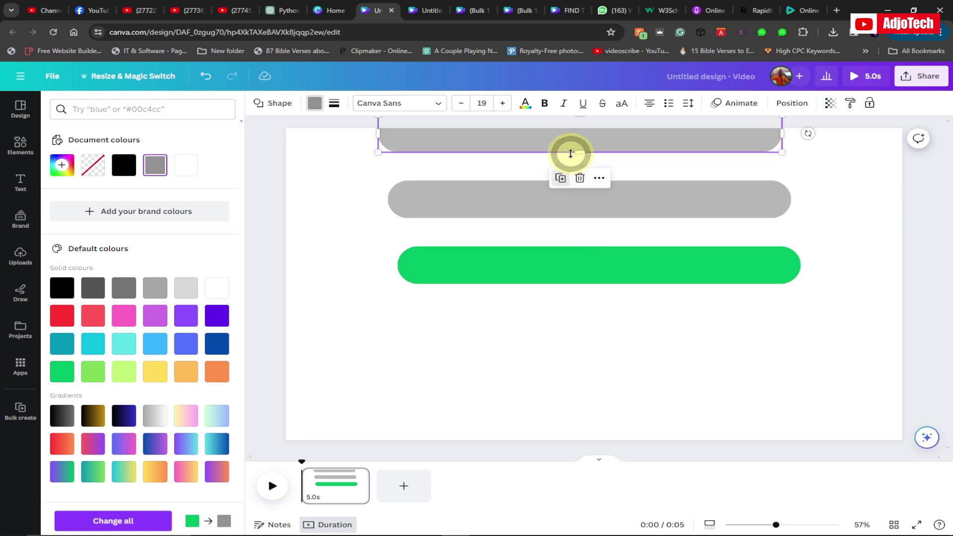
{"action": "left_click_drag", "start_coordinate": [511, 141], "coordinate": [532, 342]}
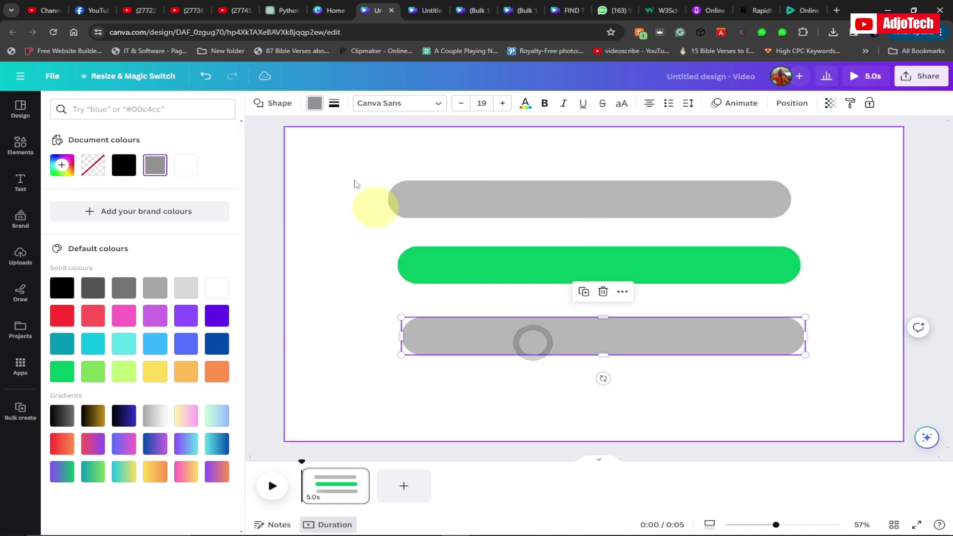
{"action": "left_click", "coordinate": [334, 104]}
{"action": "left_click_drag", "start_coordinate": [337, 170], "coordinate": [365, 170]}
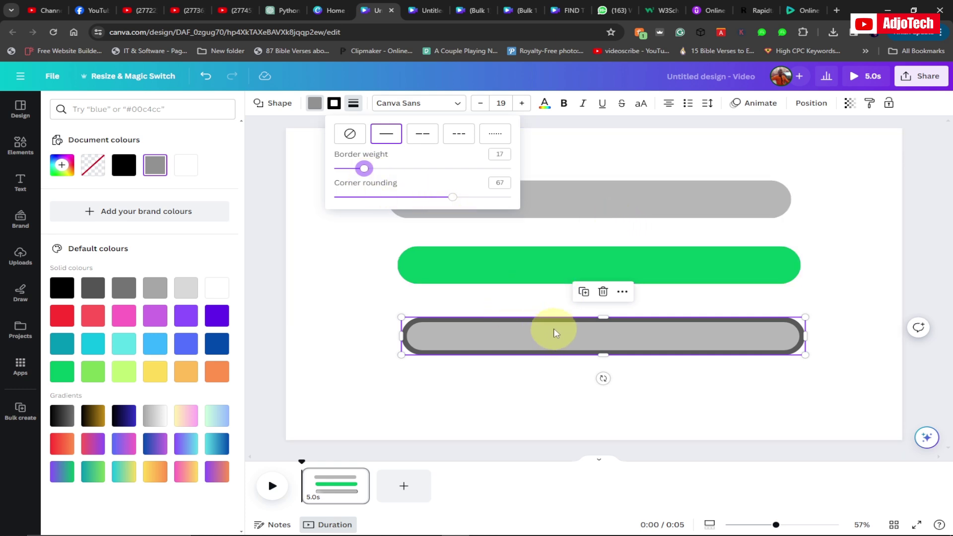
Step: Delete the borderless grey bar above the green one and set the remaining grey bar's border colour to white
{"action": "left_click", "coordinate": [586, 203]}
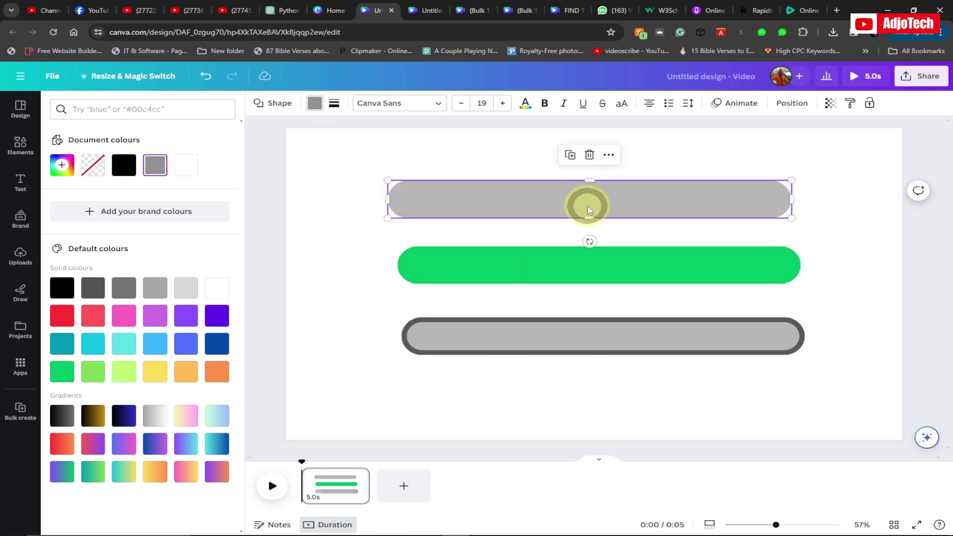
{"action": "key", "text": "Delete"}
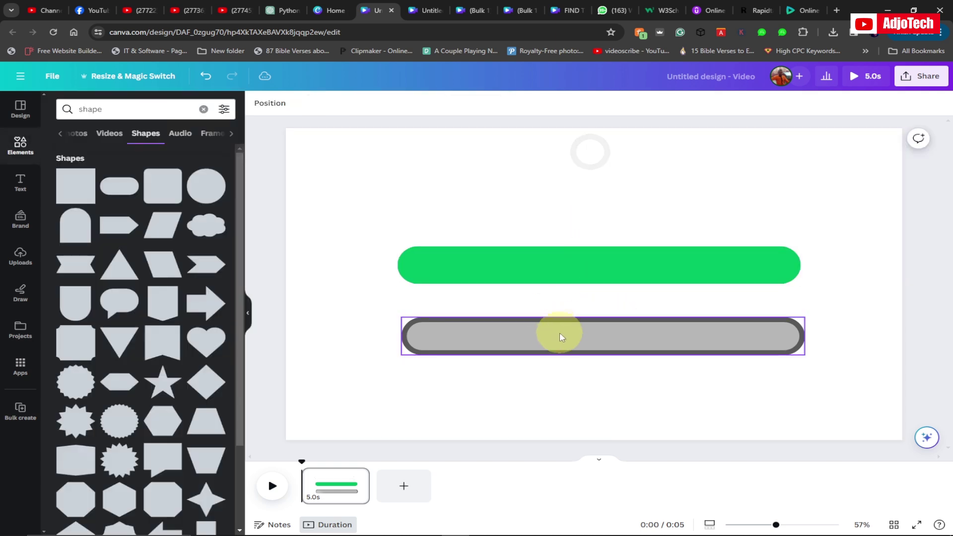
{"action": "left_click", "coordinate": [542, 337]}
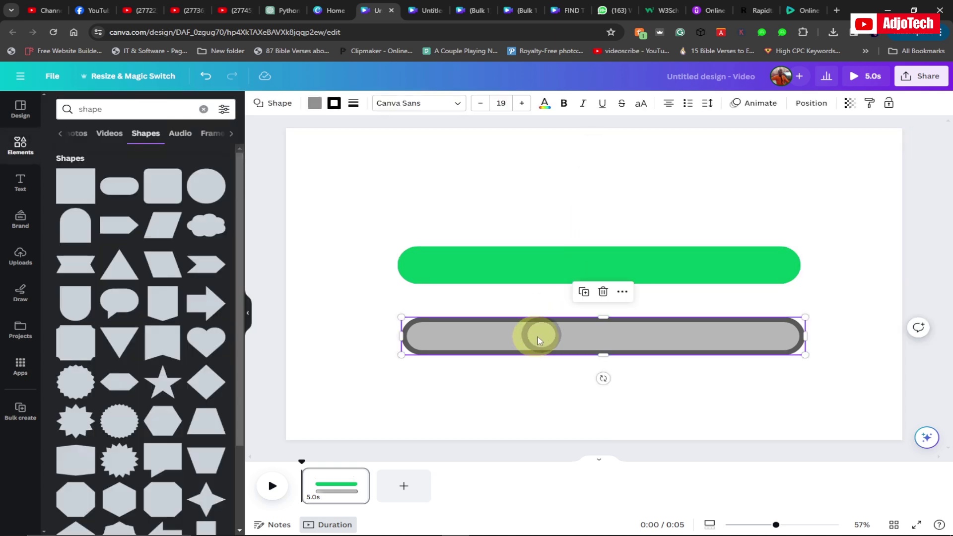
{"action": "left_click", "coordinate": [335, 104]}
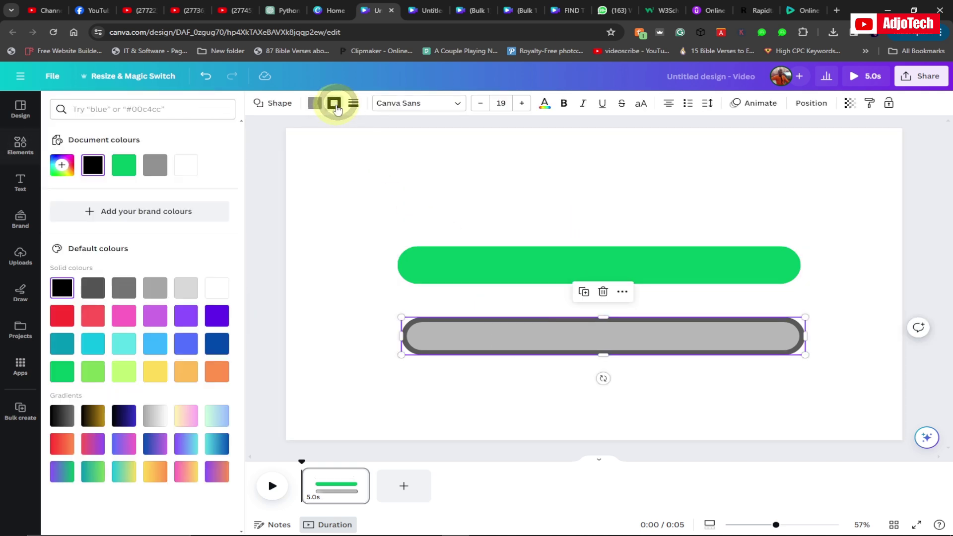
{"action": "left_click", "coordinate": [186, 169]}
{"action": "left_click", "coordinate": [617, 379]}
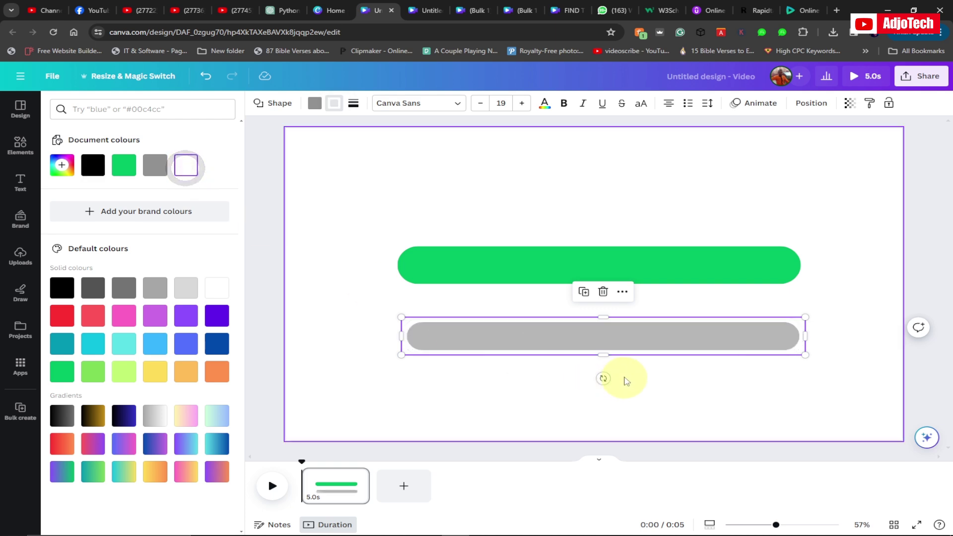
Step: Move the green and grey bars higher on the page, with the grey bar aligned directly below the green one
{"action": "left_click_drag", "start_coordinate": [549, 336], "coordinate": [552, 322]}
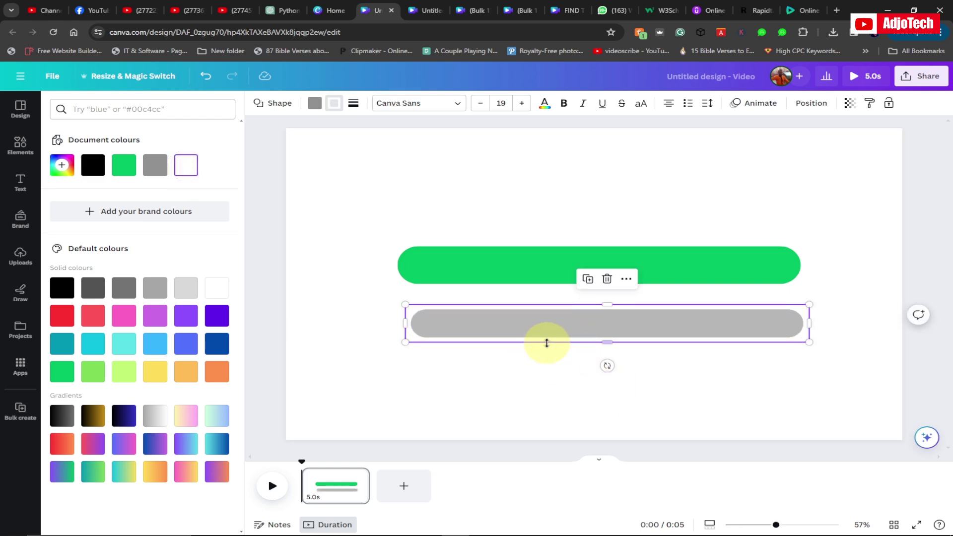
{"action": "left_click_drag", "start_coordinate": [516, 272], "coordinate": [525, 238]}
{"action": "left_click_drag", "start_coordinate": [540, 331], "coordinate": [536, 298]}
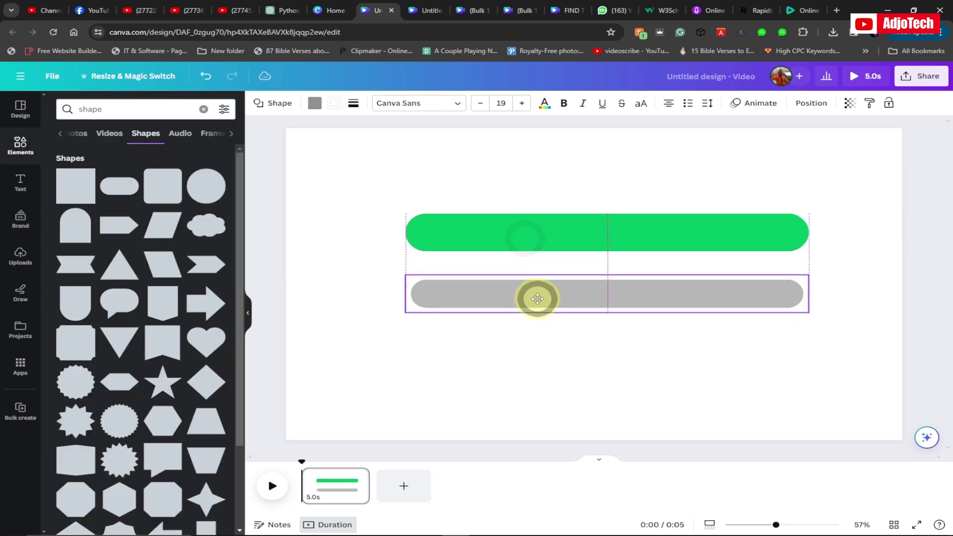
Step: Search the elements for "shadow" and show all the matching graphics
{"action": "left_click", "coordinate": [77, 109]}
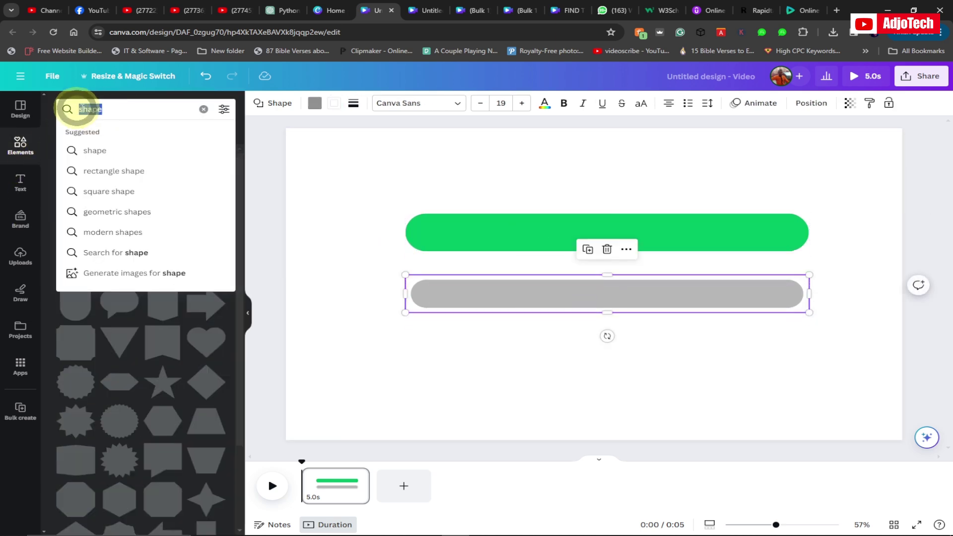
{"action": "type", "text": "sh"}
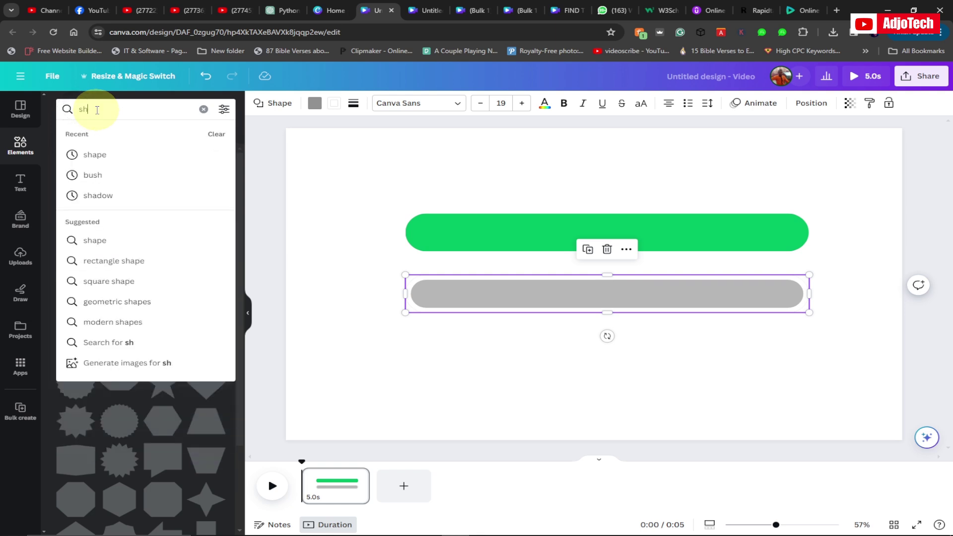
{"action": "type", "text": "adow"}
{"action": "key", "text": "Return"}
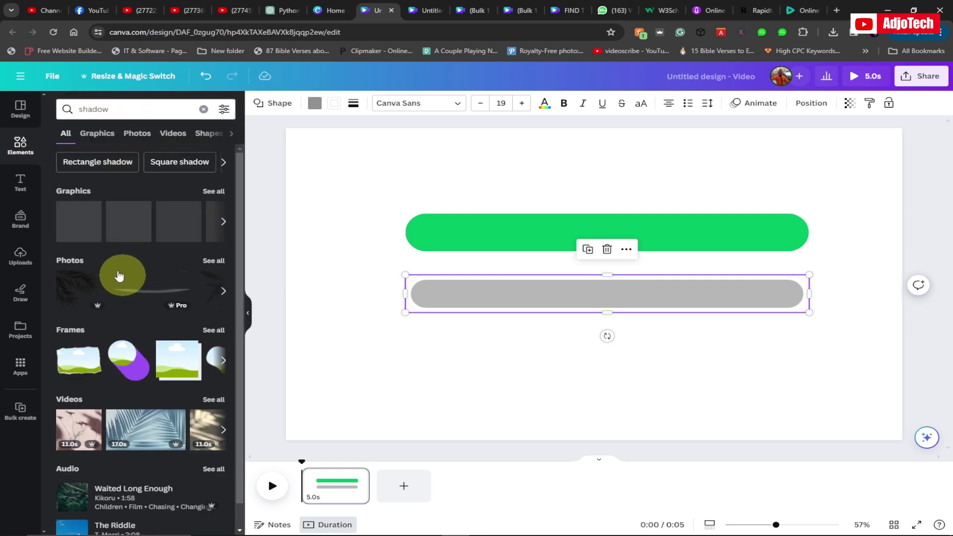
{"action": "left_click", "coordinate": [214, 191]}
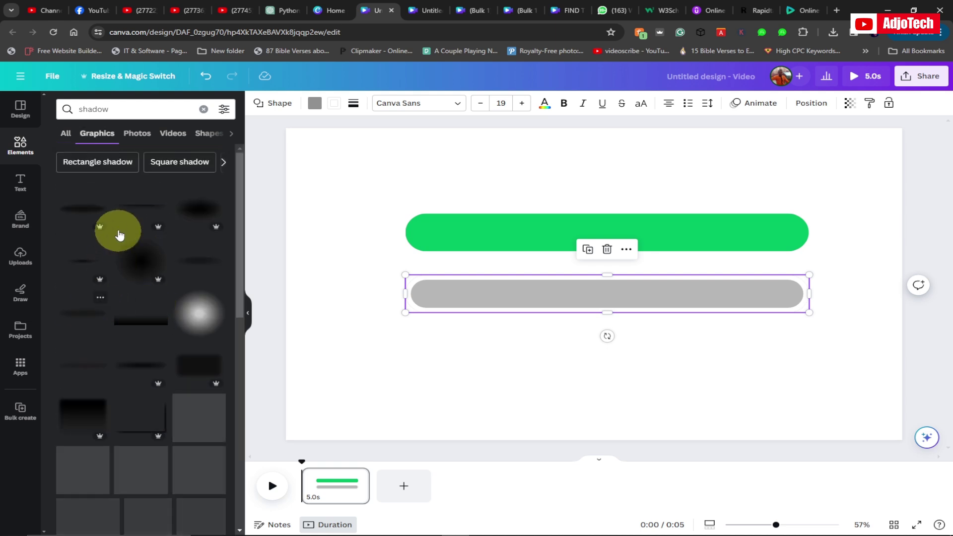
Step: Add a wide shadow graphic to the page, shrink it, and place it just below the grey bar
{"action": "left_click_drag", "start_coordinate": [132, 205], "coordinate": [565, 332]}
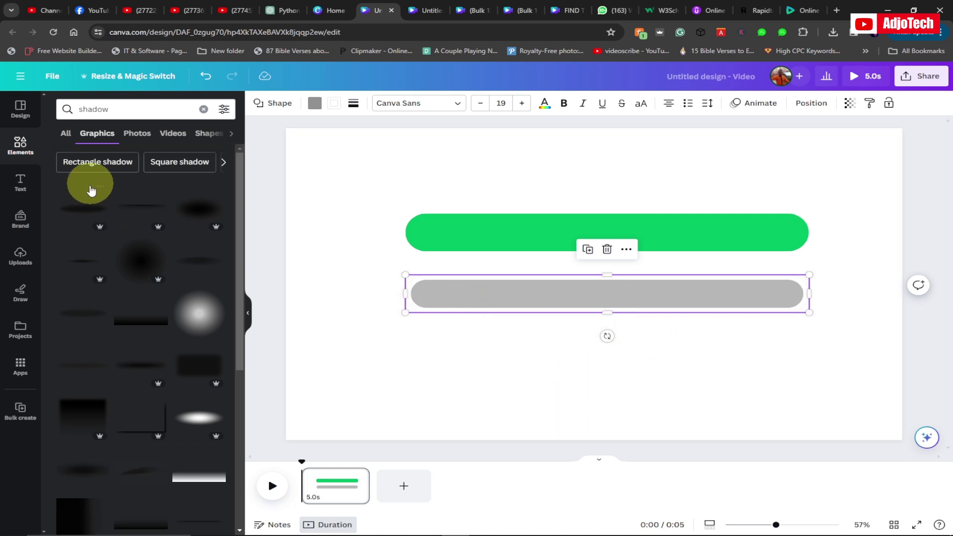
{"action": "left_click", "coordinate": [129, 212]}
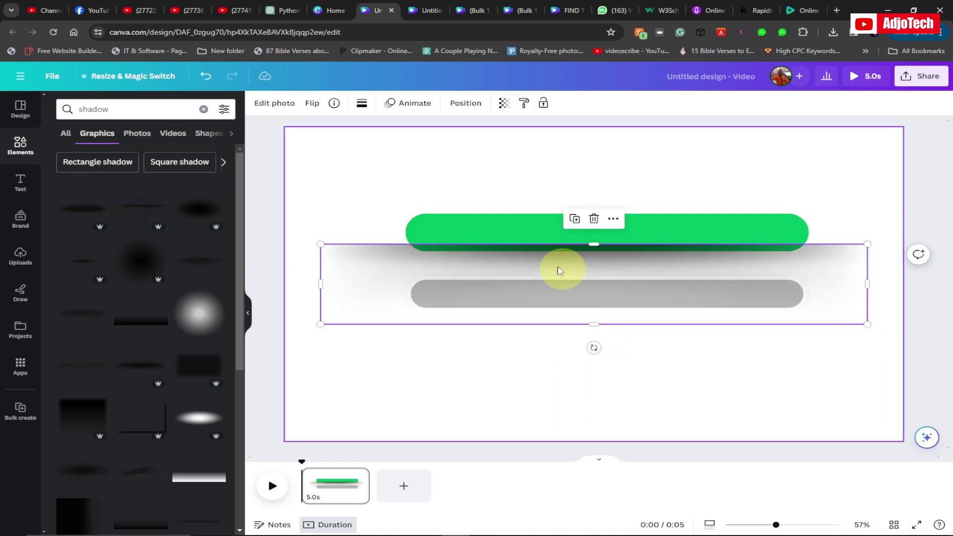
{"action": "left_click_drag", "start_coordinate": [545, 319], "coordinate": [545, 337]}
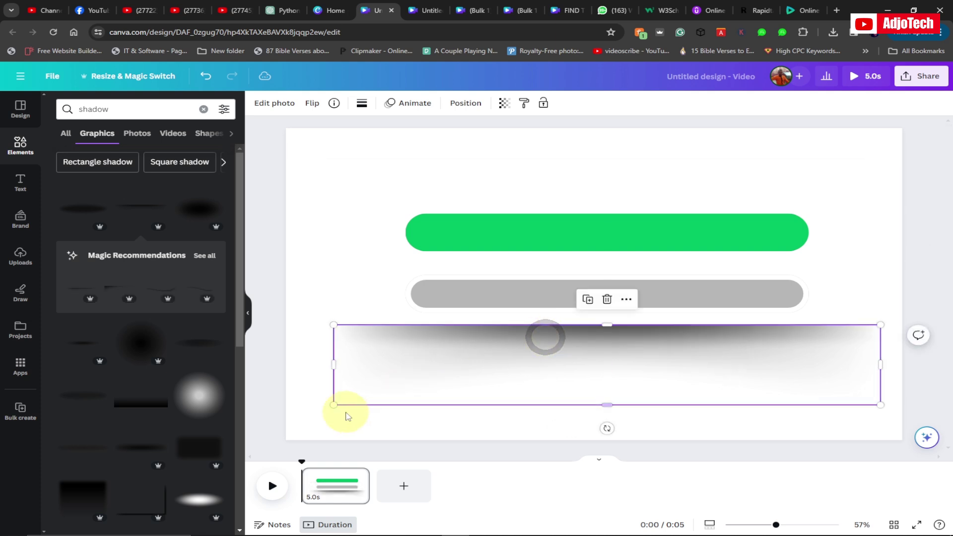
{"action": "left_click_drag", "start_coordinate": [333, 405], "coordinate": [578, 369]}
{"action": "left_click_drag", "start_coordinate": [730, 326], "coordinate": [504, 314]}
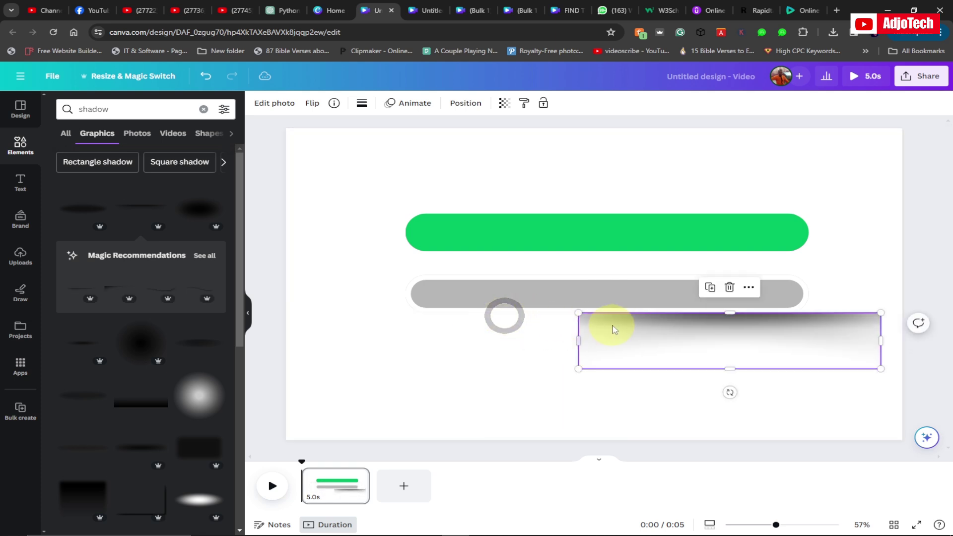
Step: Move the shadow under the middle of the grey bar and send it to the back
{"action": "left_click_drag", "start_coordinate": [587, 328], "coordinate": [555, 323]}
{"action": "right_click", "coordinate": [559, 318]}
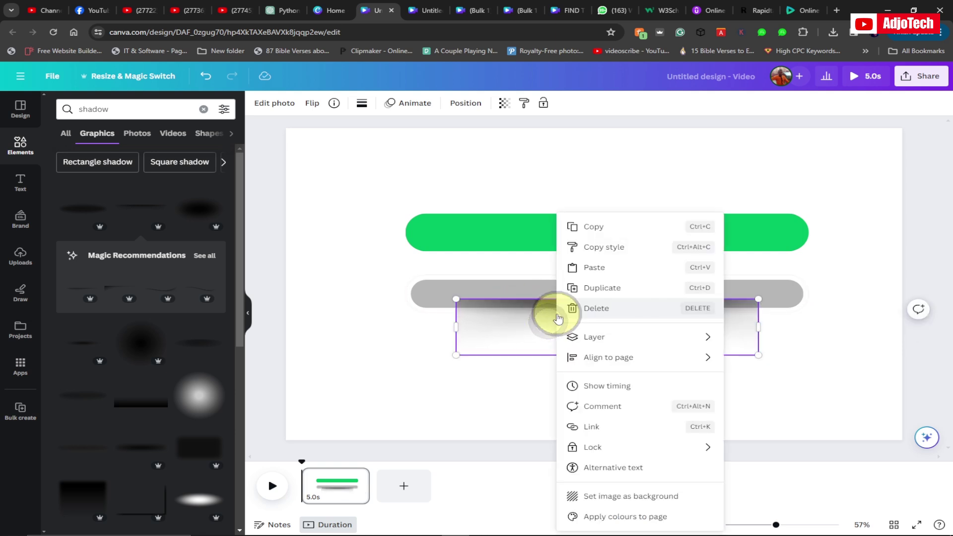
{"action": "mouse_move", "coordinate": [639, 344]}
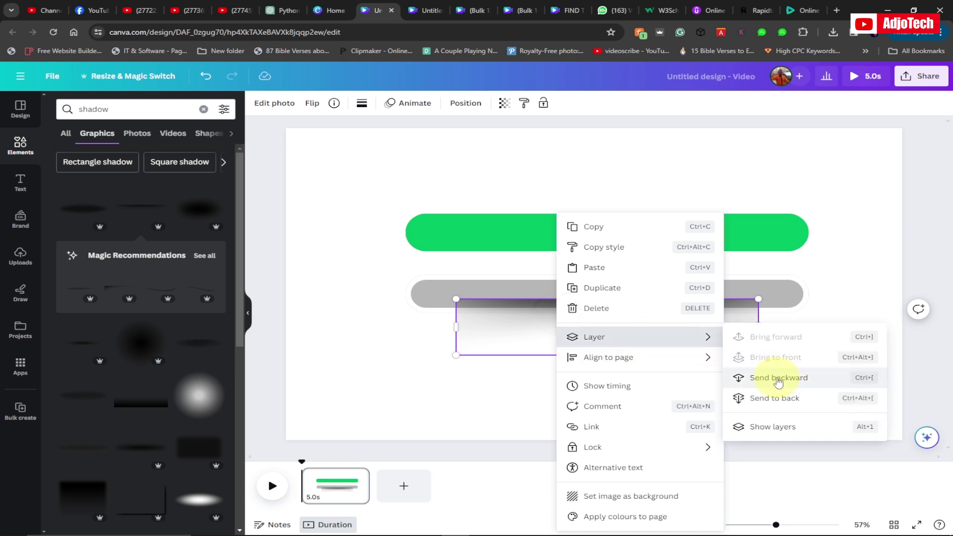
{"action": "left_click", "coordinate": [773, 398]}
Step: Stretch the shadow to the grey bar's full width and flatten it into a thin strip along the bar's lower edge
{"action": "left_click_drag", "start_coordinate": [609, 339], "coordinate": [610, 344]}
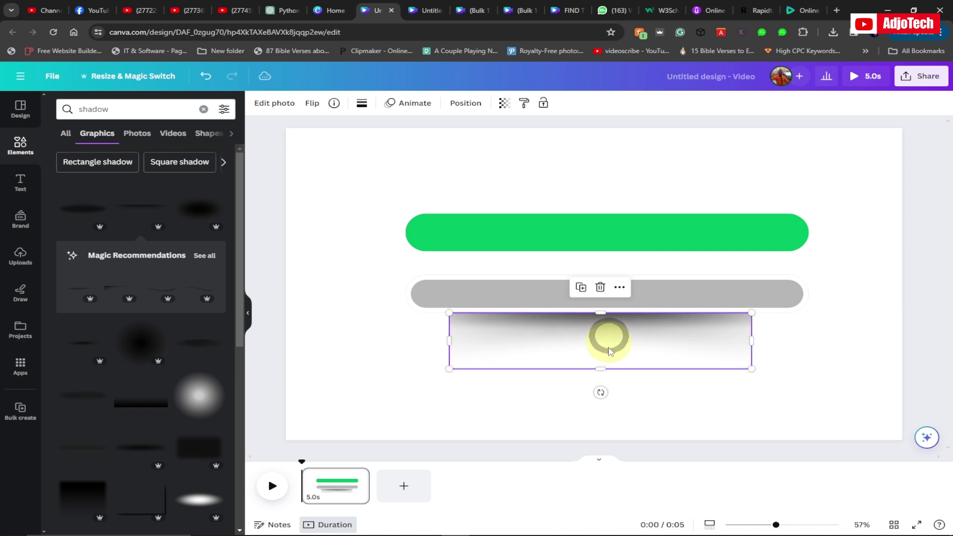
{"action": "left_click_drag", "start_coordinate": [750, 343], "coordinate": [805, 340]}
{"action": "left_click_drag", "start_coordinate": [449, 340], "coordinate": [401, 338]}
{"action": "left_click_drag", "start_coordinate": [601, 368], "coordinate": [575, 318]}
{"action": "left_click", "coordinate": [551, 361]}
{"action": "left_click", "coordinate": [535, 369]}
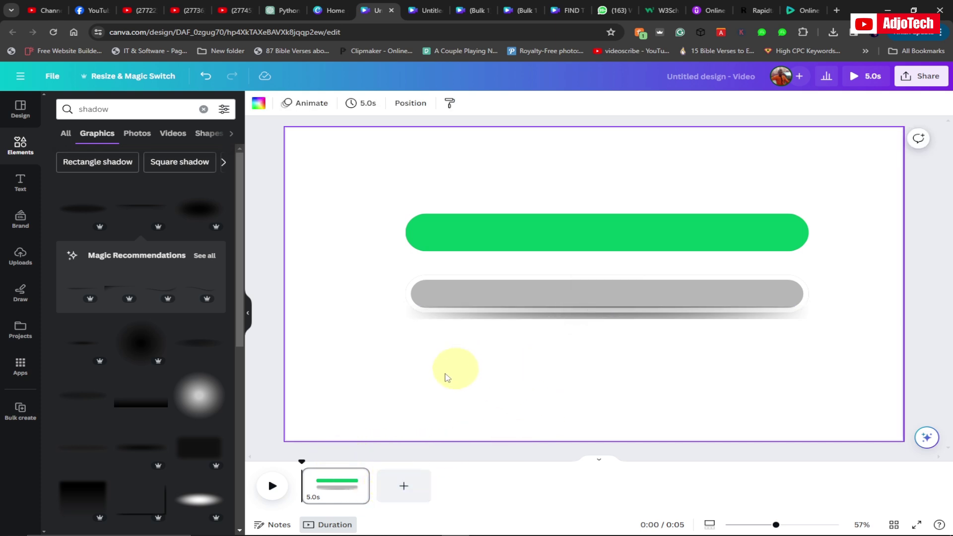
Step: Delete the shadow graphic beneath the grey bar
{"action": "scroll", "coordinate": [196, 355], "scroll_direction": "down", "scroll_amount": 1}
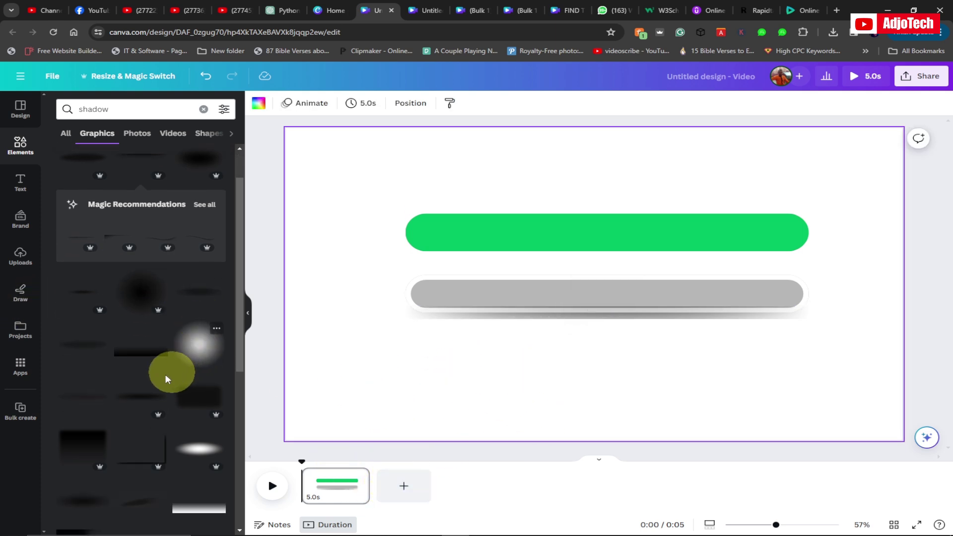
{"action": "scroll", "coordinate": [163, 438], "scroll_direction": "down", "scroll_amount": 4}
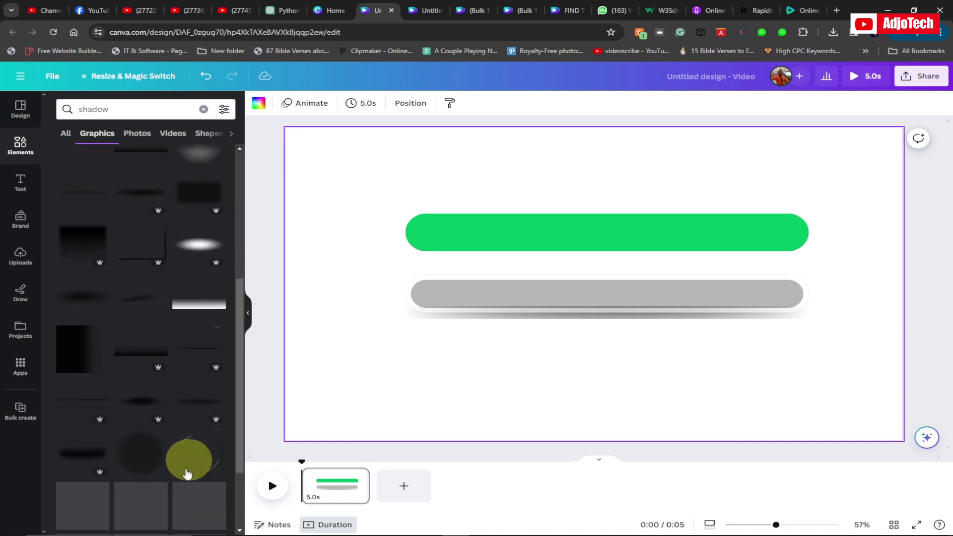
{"action": "left_click", "coordinate": [548, 320]}
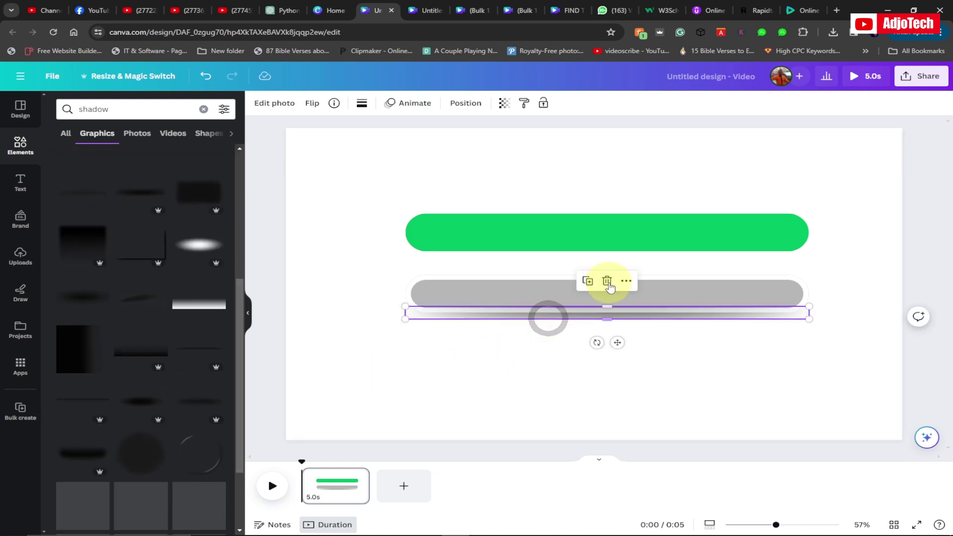
{"action": "left_click", "coordinate": [608, 277]}
Step: Add a thin, soft-edged shadow graphic and shrink it to nearly the grey bar's width just below that bar
{"action": "left_click", "coordinate": [197, 353]}
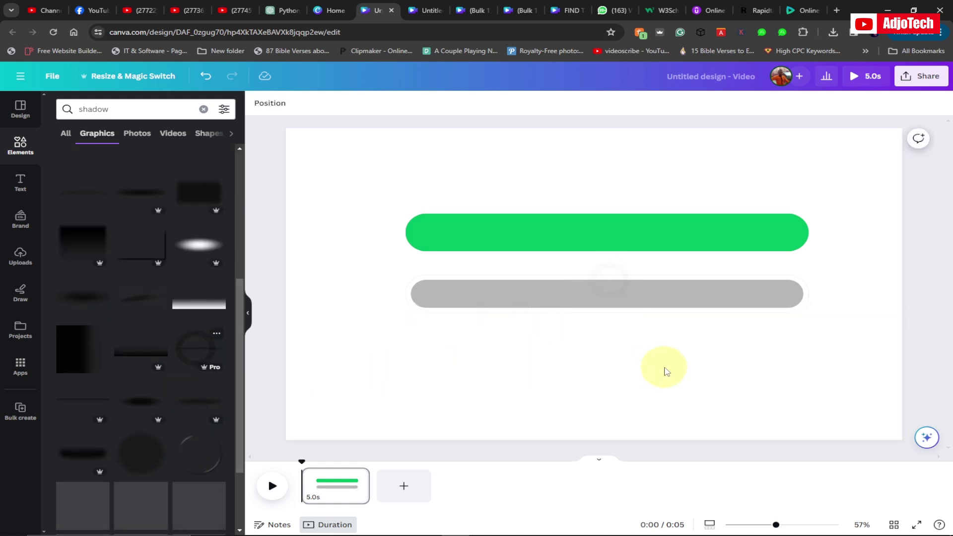
{"action": "left_click_drag", "start_coordinate": [526, 341], "coordinate": [526, 337]}
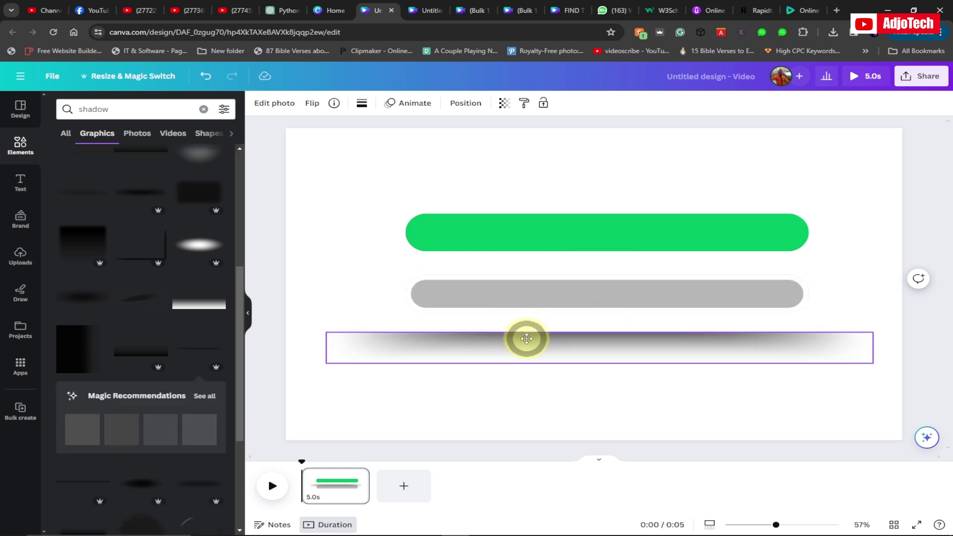
{"action": "left_click_drag", "start_coordinate": [327, 363], "coordinate": [588, 317]}
Step: Send the shadow to the back and tuck it centred against the grey bar's lower edge, about 1,187 wide by 63 high
{"action": "right_click", "coordinate": [602, 321]}
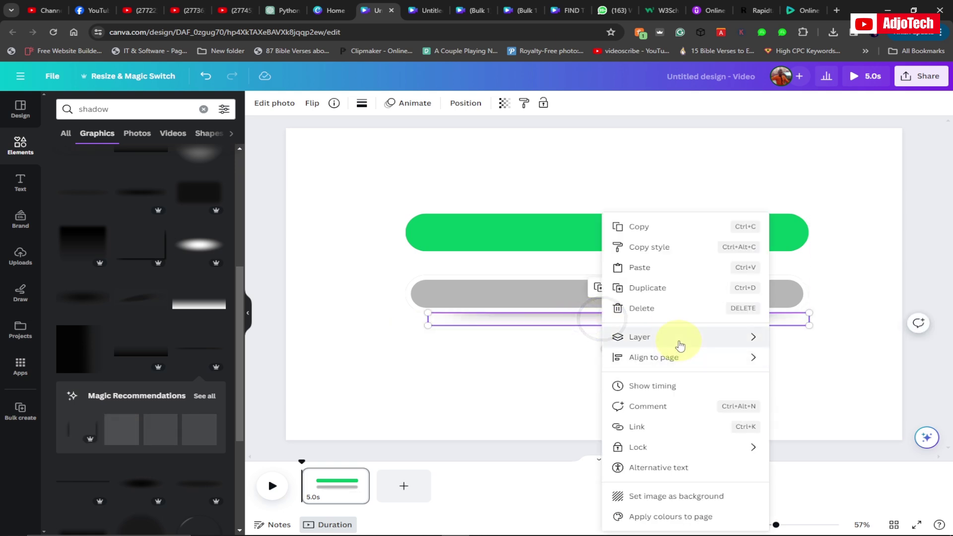
{"action": "mouse_move", "coordinate": [701, 341]}
{"action": "left_click", "coordinate": [792, 397]}
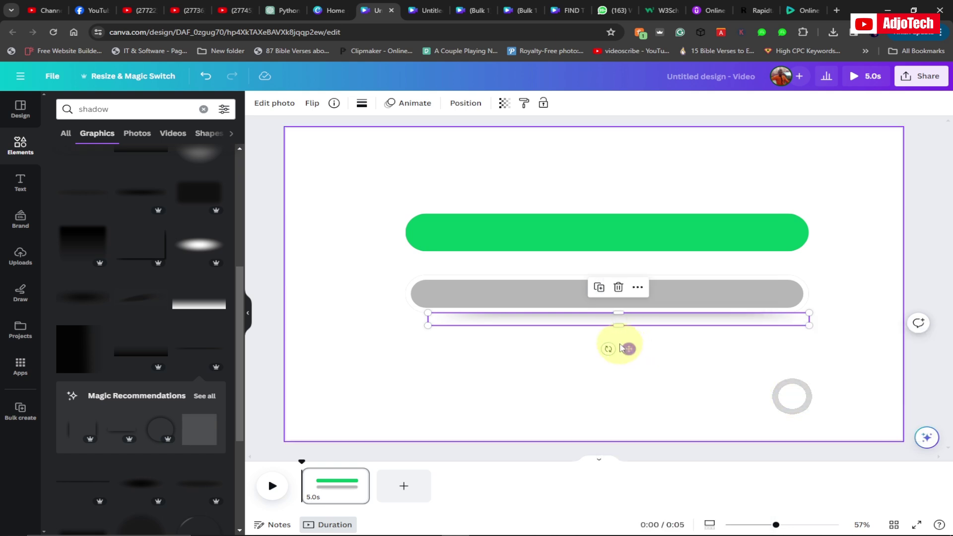
{"action": "left_click_drag", "start_coordinate": [576, 321], "coordinate": [607, 309]}
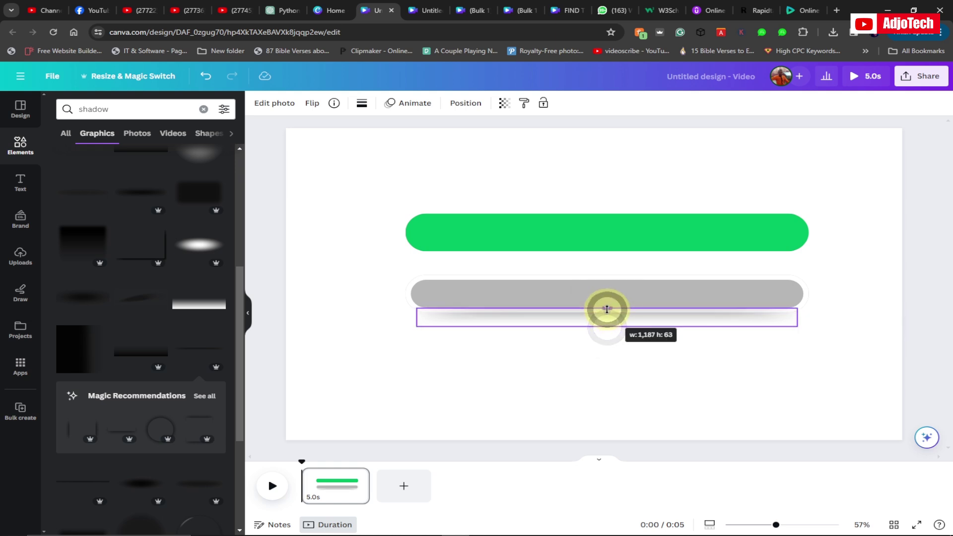
{"action": "left_click", "coordinate": [555, 364]}
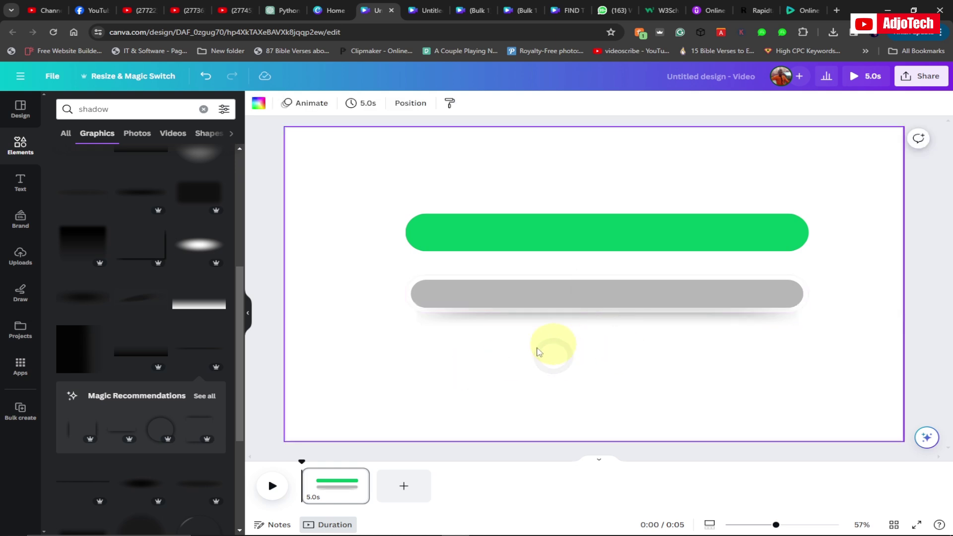
Step: Set the page background to the light purple default solid colour
{"action": "left_click", "coordinate": [431, 297]}
{"action": "left_click", "coordinate": [323, 241]}
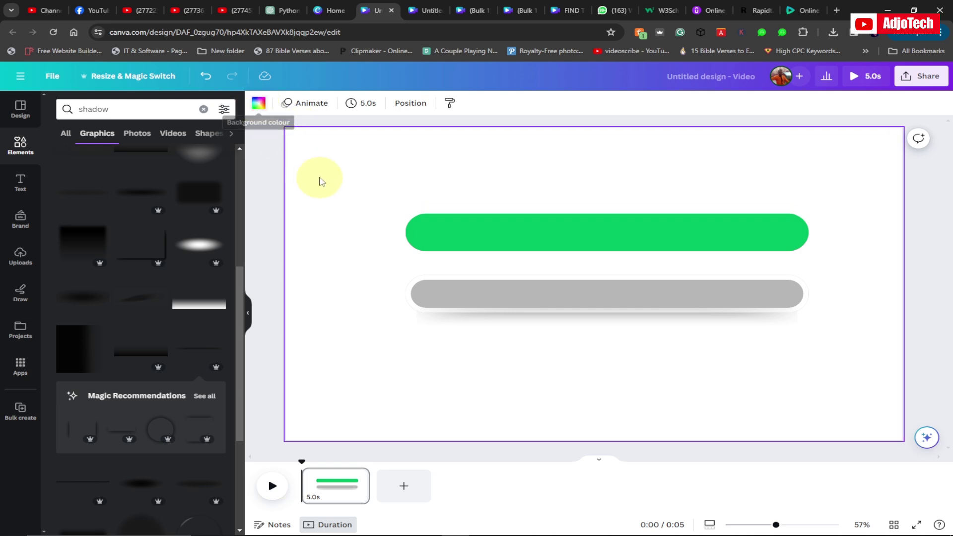
{"action": "left_click", "coordinate": [342, 194]}
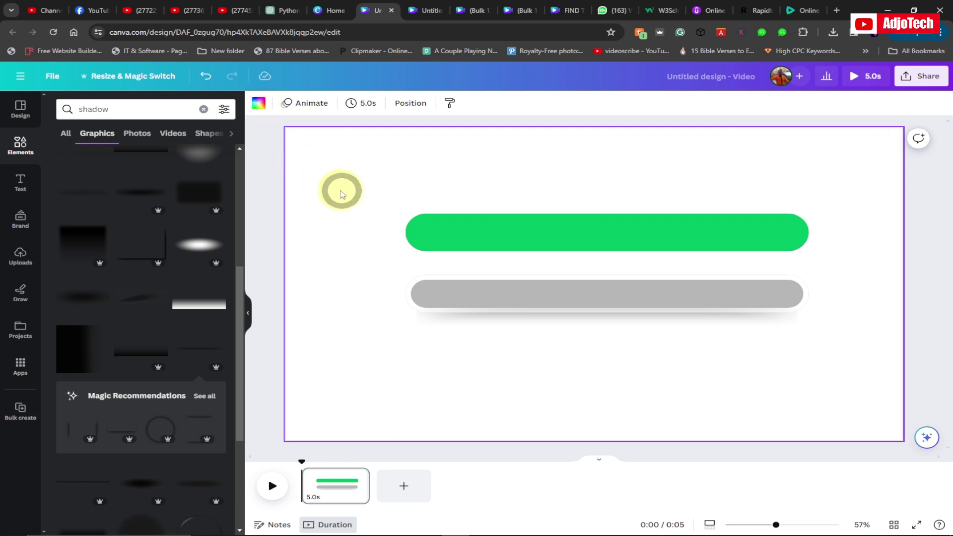
{"action": "left_click", "coordinate": [262, 109]}
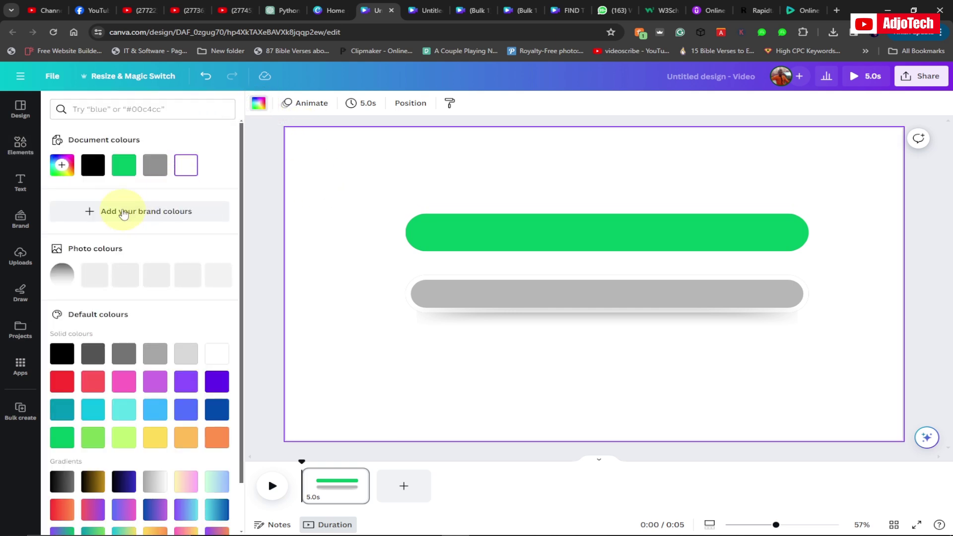
{"action": "left_click", "coordinate": [152, 387]}
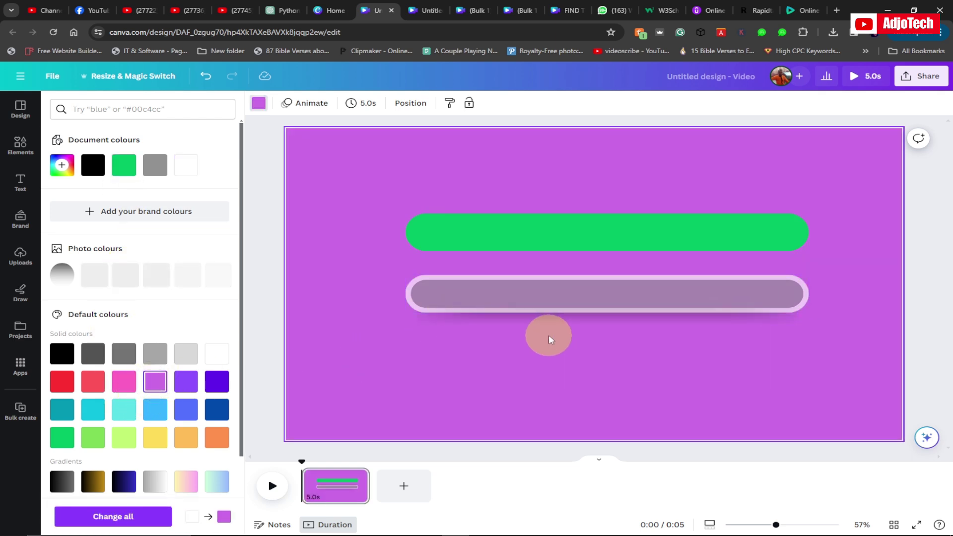
Step: Move the green bar down to overlap the grey bar and bring it to the front
{"action": "left_click_drag", "start_coordinate": [505, 246], "coordinate": [479, 264]}
{"action": "right_click", "coordinate": [496, 249]}
{"action": "left_click", "coordinate": [473, 246]}
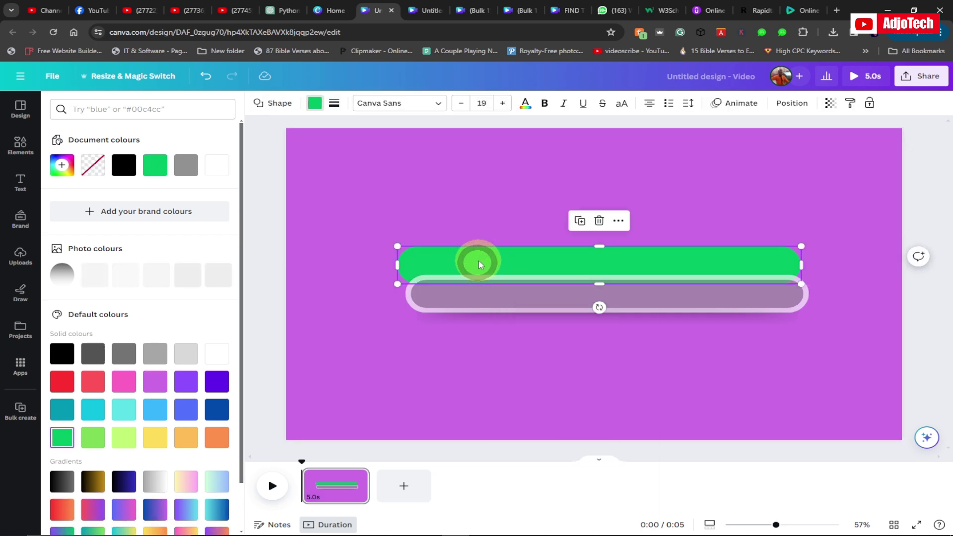
{"action": "right_click", "coordinate": [478, 265]}
{"action": "mouse_move", "coordinate": [574, 368]}
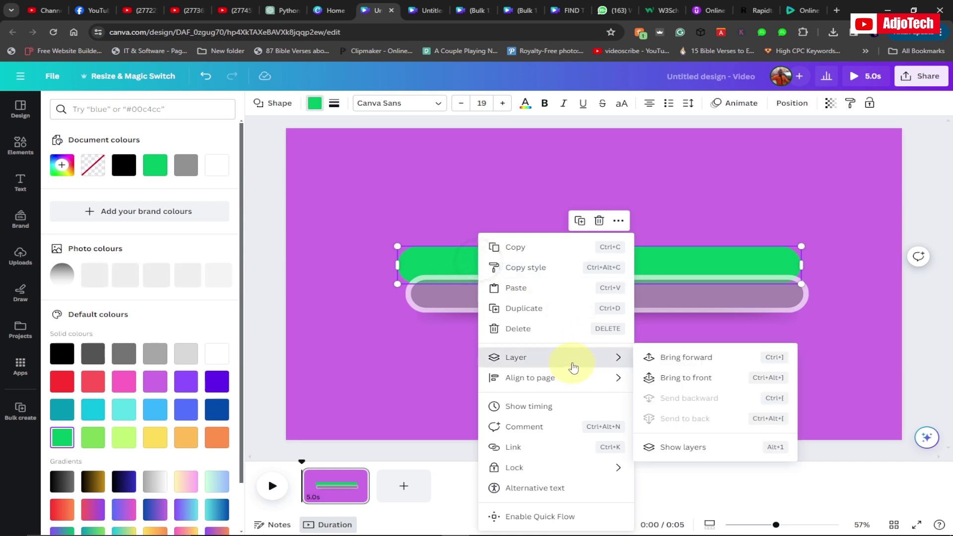
{"action": "left_click", "coordinate": [679, 378]}
Step: Place the green bar over the grey bar and trim all four sides so it fits exactly inside the white border
{"action": "left_click_drag", "start_coordinate": [543, 266], "coordinate": [544, 286]}
{"action": "left_click_drag", "start_coordinate": [605, 275], "coordinate": [607, 279]}
{"action": "left_click_drag", "start_coordinate": [607, 312], "coordinate": [606, 308]}
{"action": "left_click_drag", "start_coordinate": [805, 293], "coordinate": [801, 293]}
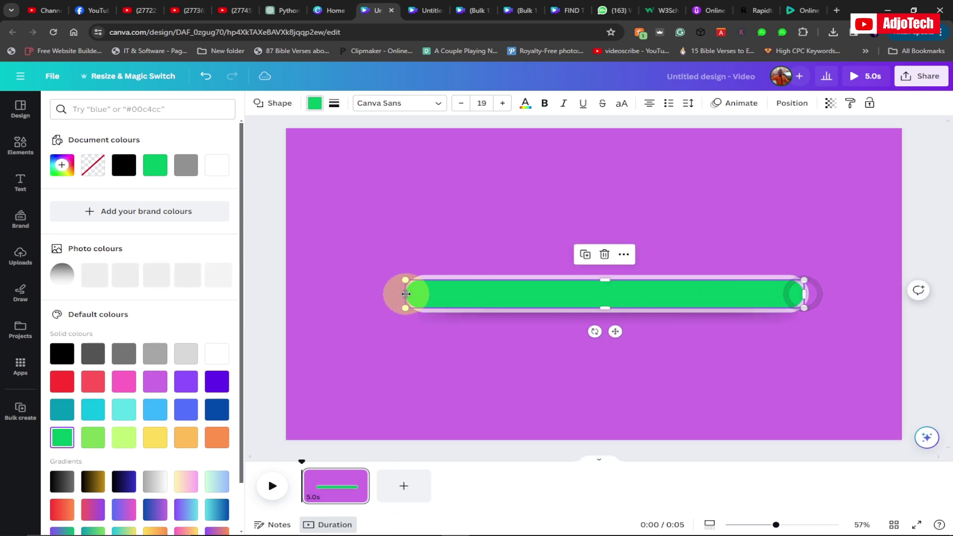
{"action": "left_click_drag", "start_coordinate": [412, 294], "coordinate": [411, 294]}
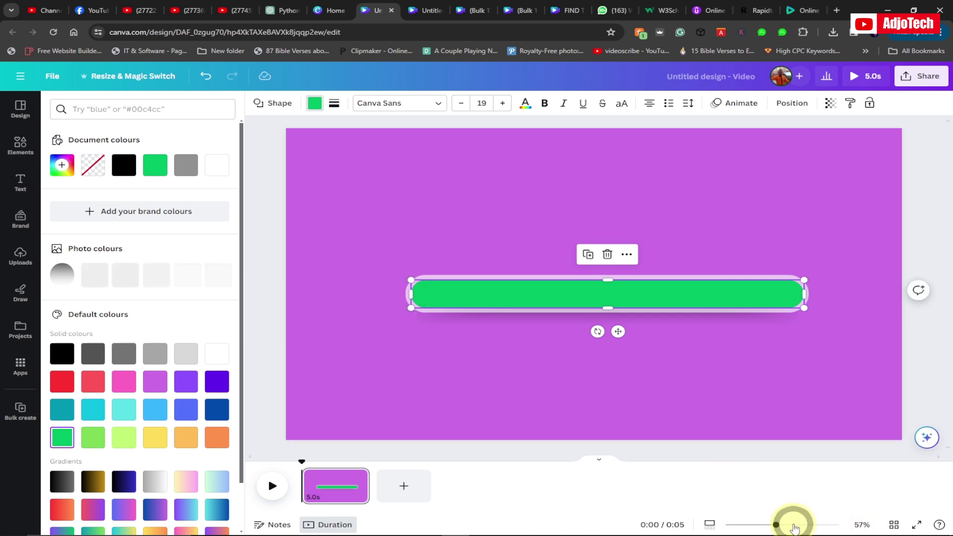
{"action": "left_click", "coordinate": [794, 525]}
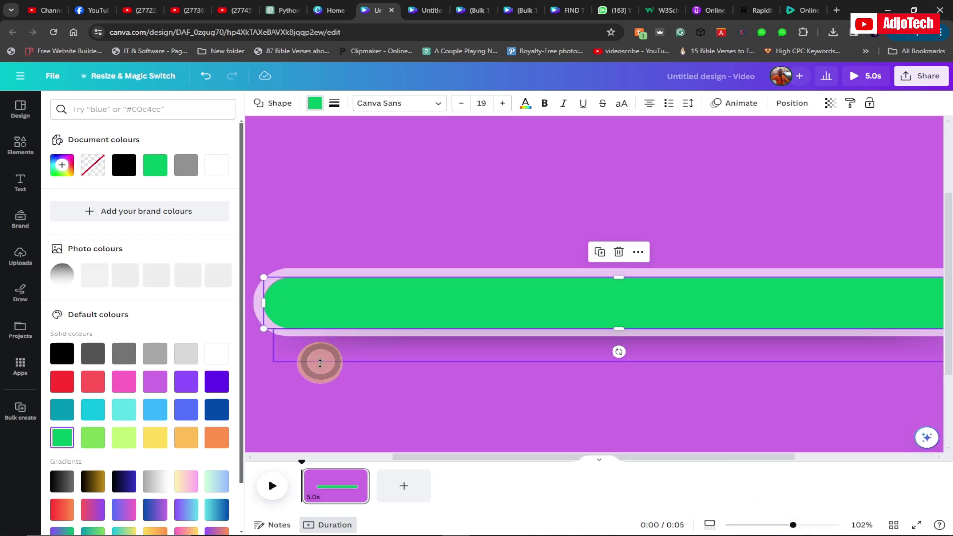
{"action": "left_click", "coordinate": [320, 367]}
{"action": "left_click", "coordinate": [361, 385]}
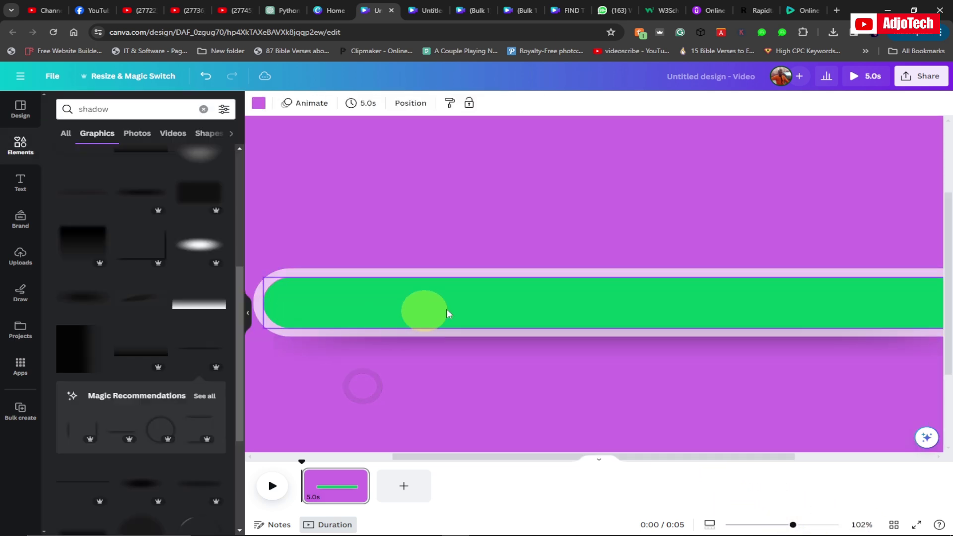
{"action": "left_click_drag", "start_coordinate": [665, 459], "coordinate": [737, 445]}
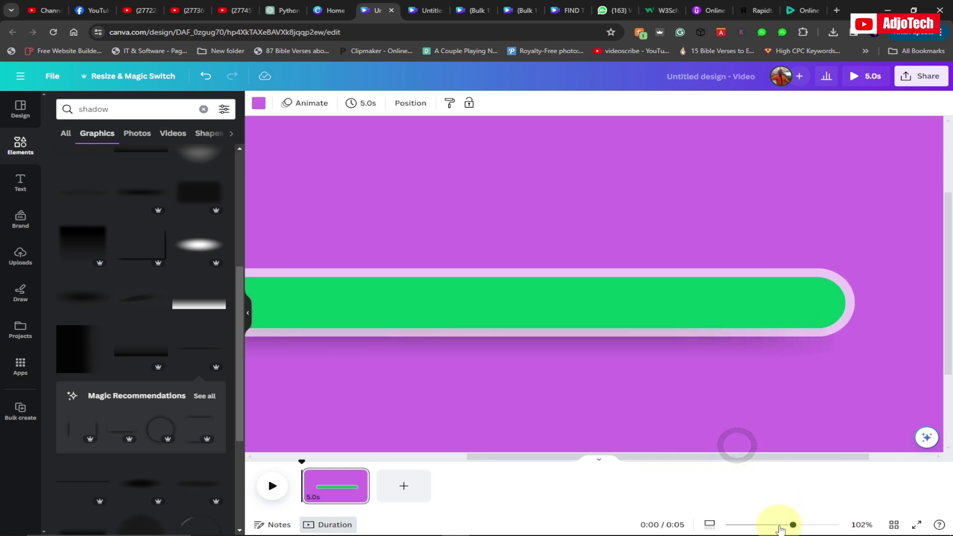
{"action": "left_click", "coordinate": [780, 526]}
{"action": "left_click", "coordinate": [510, 378]}
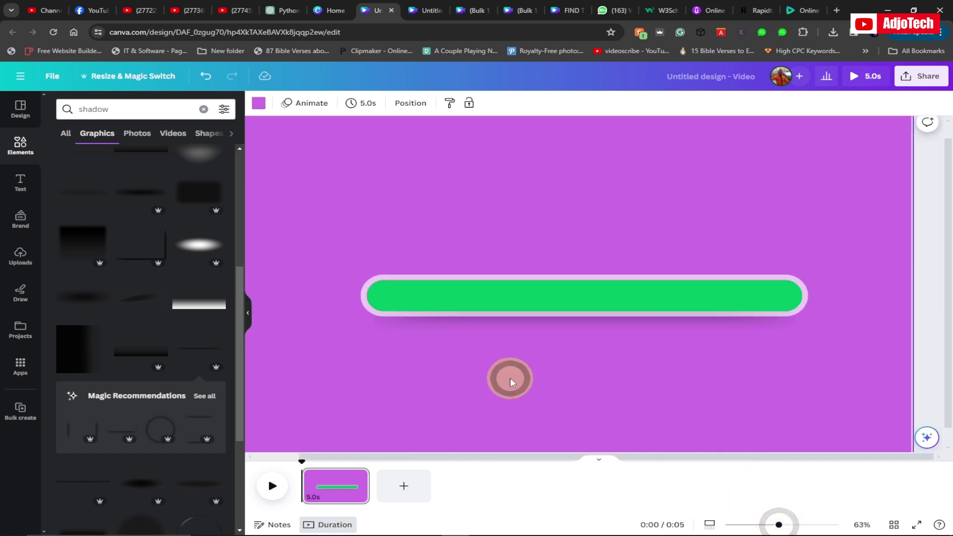
Step: Move the green bar up above the grey bar and make the grey bar fully opaque
{"action": "left_click", "coordinate": [380, 278]}
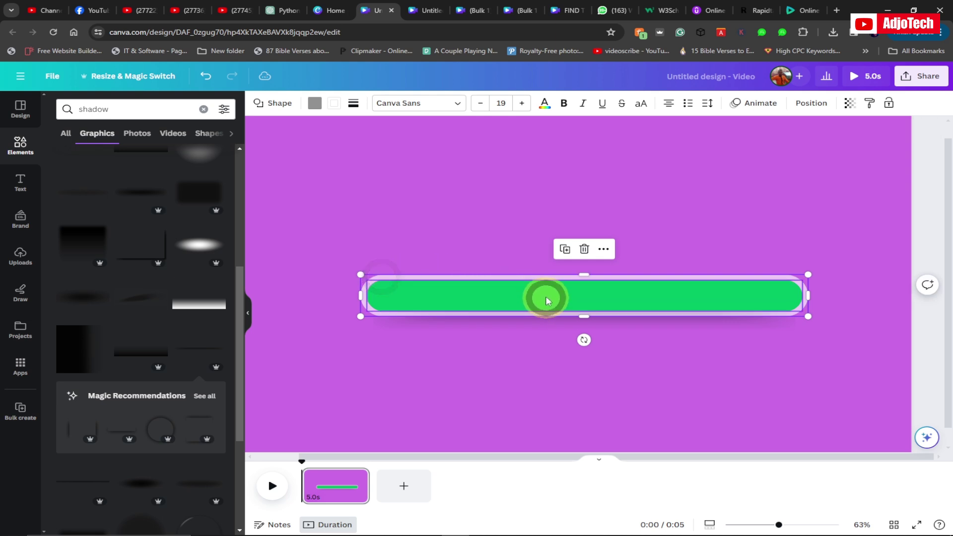
{"action": "left_click_drag", "start_coordinate": [546, 301], "coordinate": [534, 234]}
{"action": "left_click", "coordinate": [520, 293]}
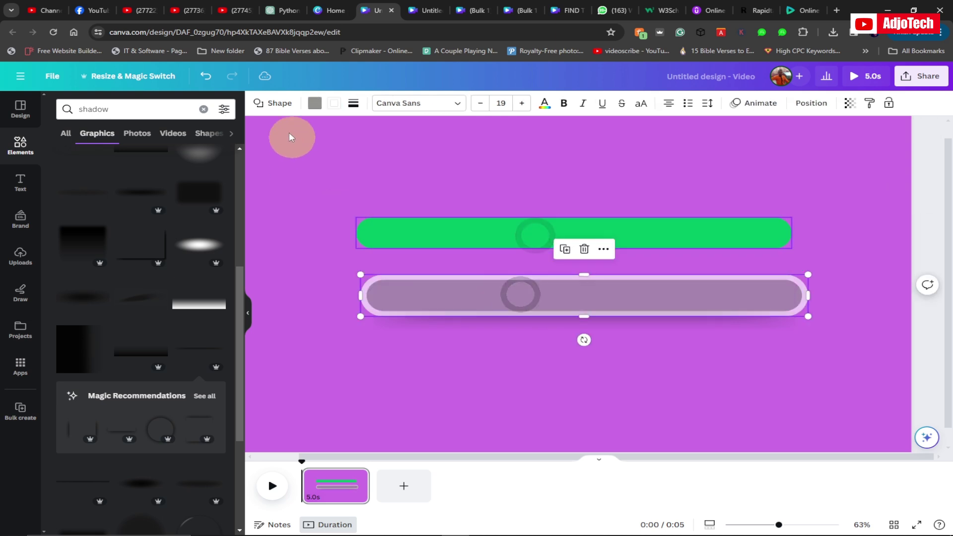
{"action": "left_click", "coordinate": [334, 104]}
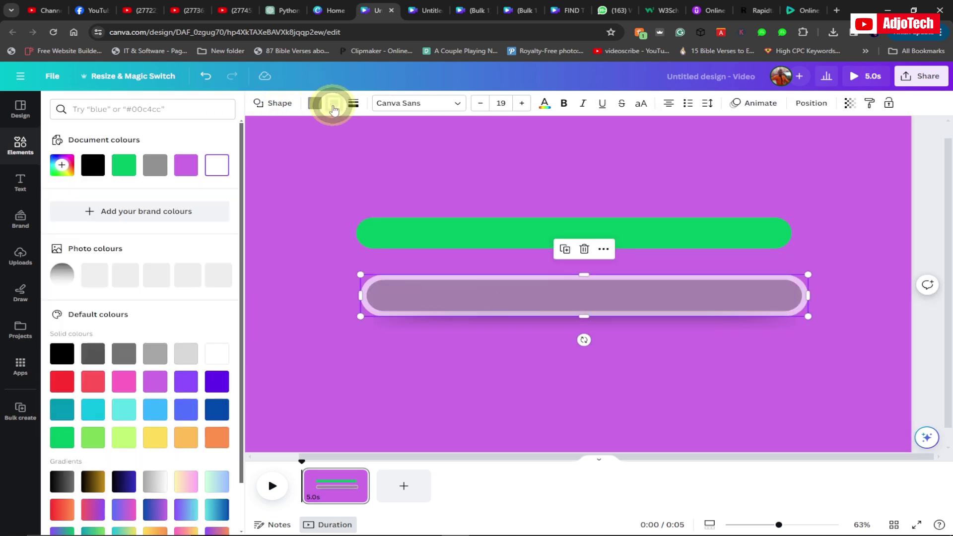
{"action": "left_click", "coordinate": [850, 104]}
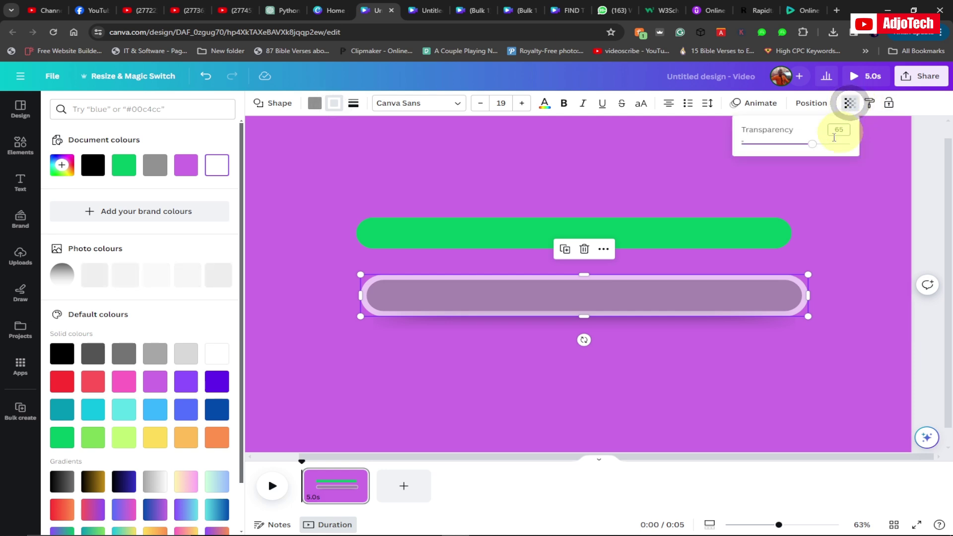
{"action": "left_click_drag", "start_coordinate": [815, 143], "coordinate": [868, 145]}
{"action": "left_click", "coordinate": [887, 252]}
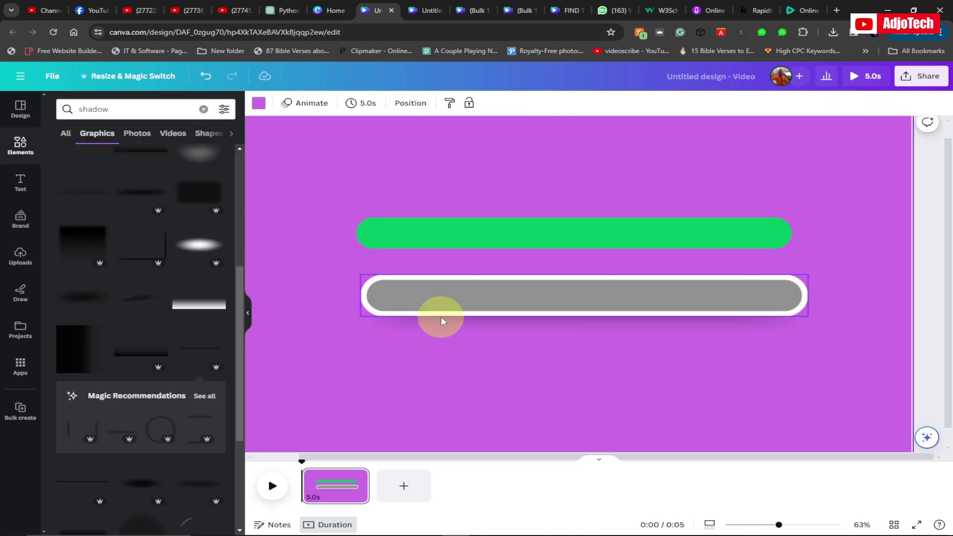
Step: Fill the grey bar with the lightest grey default solid colour and centre the green bar directly above it
{"action": "left_click", "coordinate": [448, 311]}
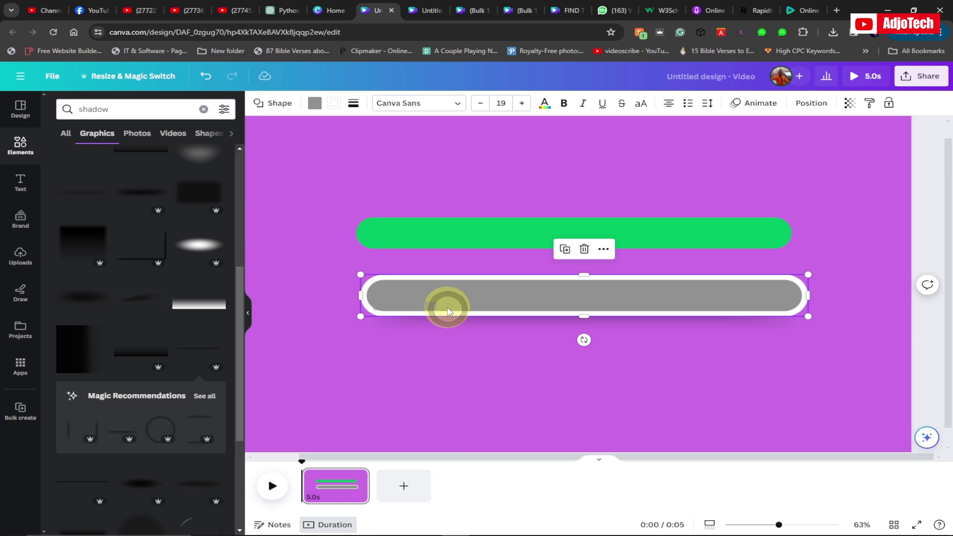
{"action": "left_click", "coordinate": [316, 105]}
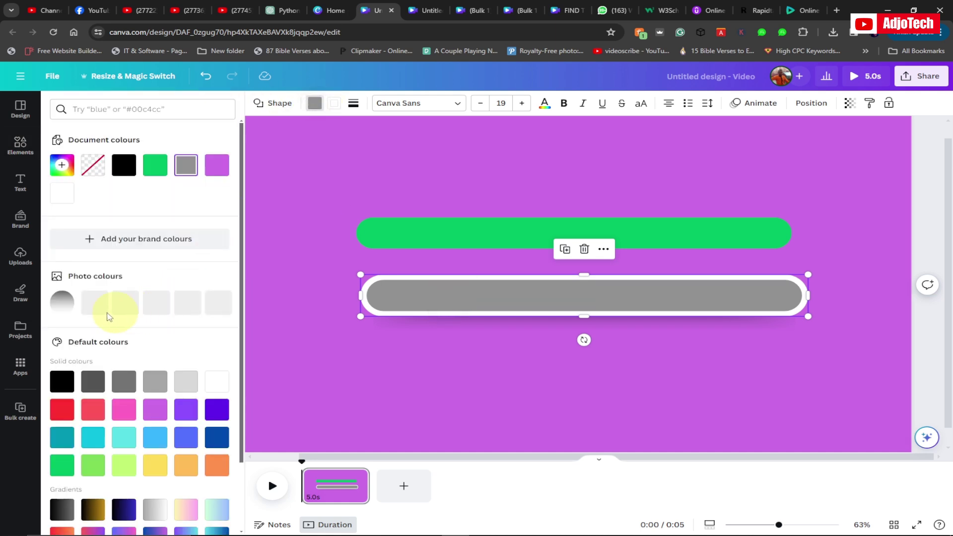
{"action": "left_click", "coordinate": [186, 381]}
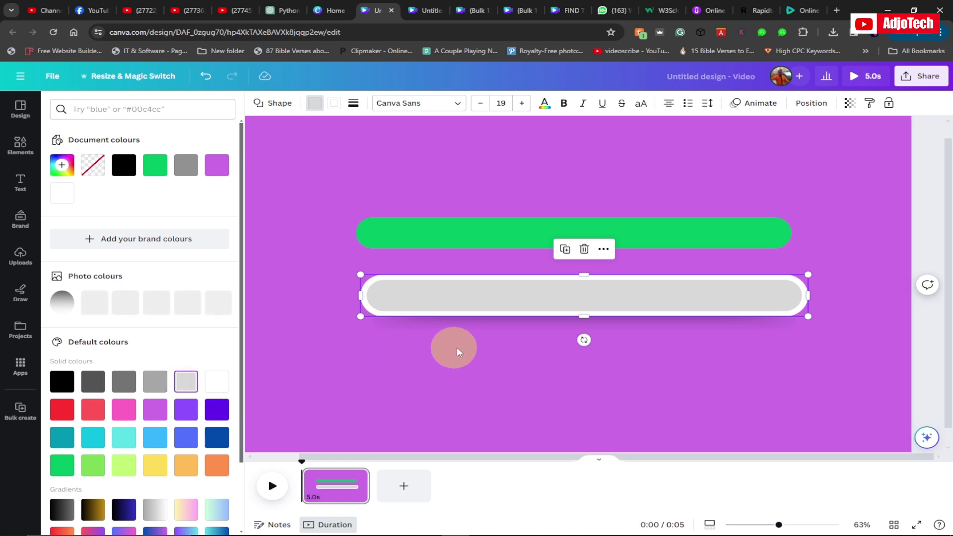
{"action": "left_click", "coordinate": [478, 357]}
{"action": "left_click", "coordinate": [469, 232]}
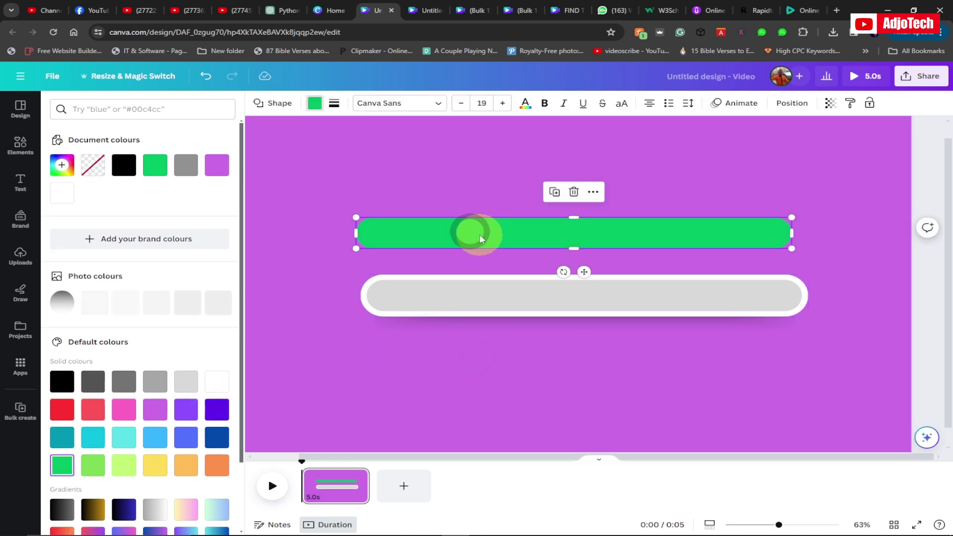
{"action": "left_click_drag", "start_coordinate": [484, 232], "coordinate": [502, 223]}
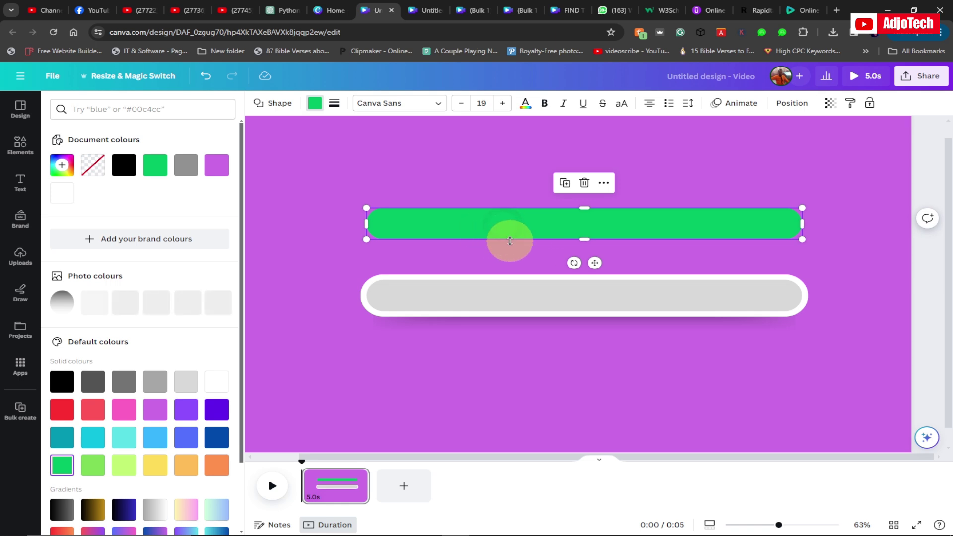
Step: Following the bar in the other design, add the recently used triangle graphic, shrunk to fit inside the green bar's left end
{"action": "left_click", "coordinate": [425, 10]}
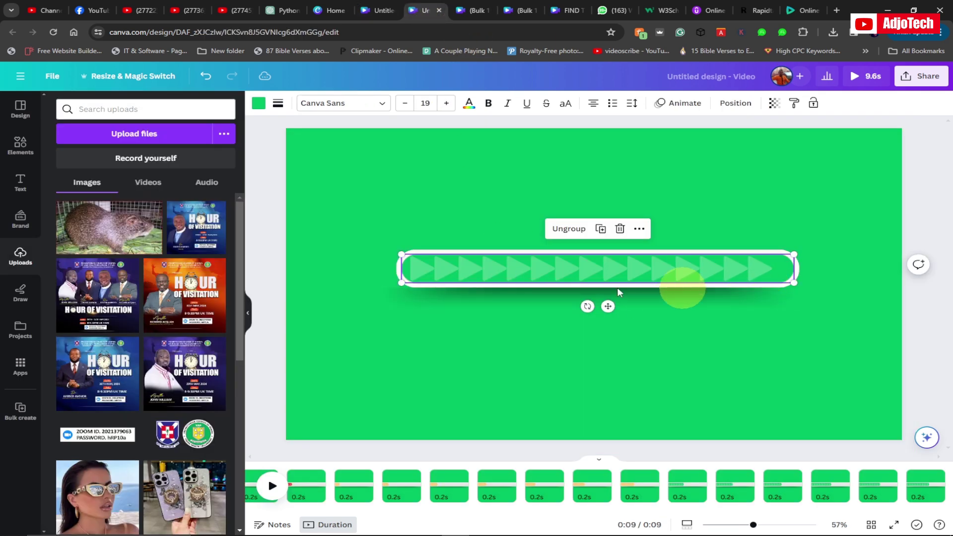
{"action": "left_click", "coordinate": [375, 6]}
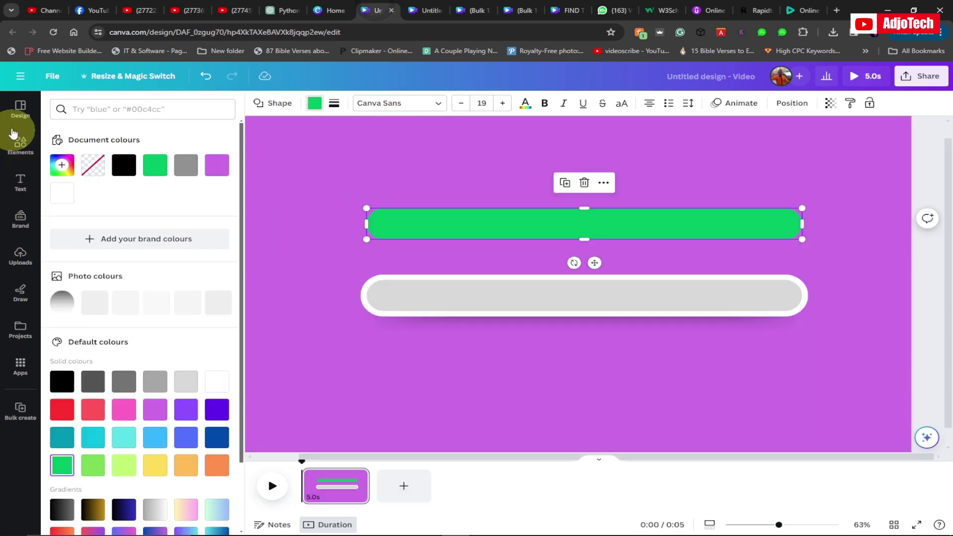
{"action": "left_click", "coordinate": [18, 143]}
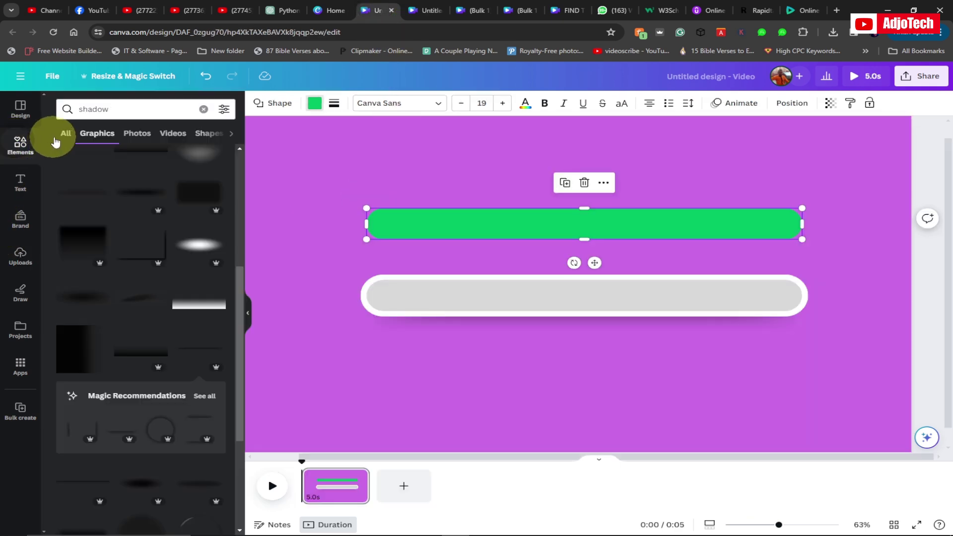
{"action": "left_click", "coordinate": [117, 107]}
{"action": "left_click", "coordinate": [141, 113]}
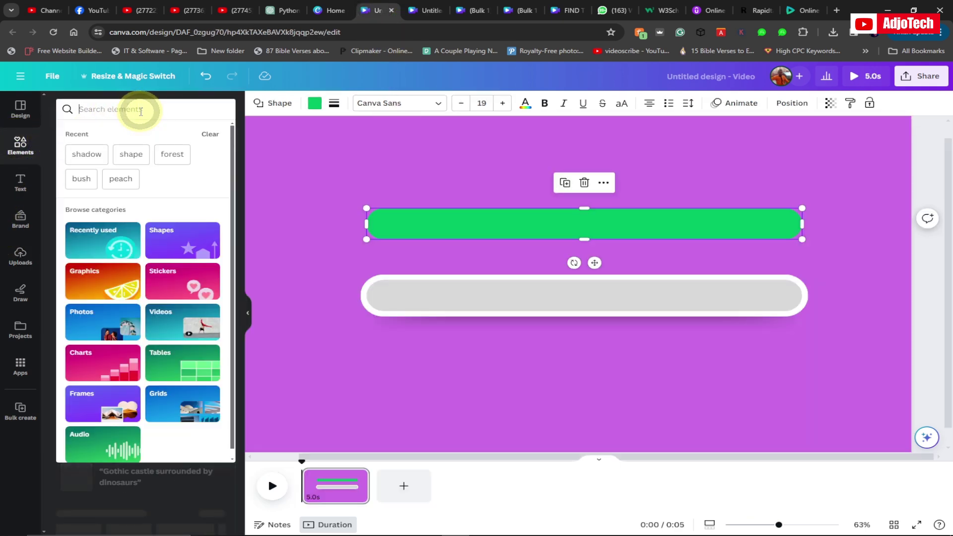
{"action": "left_click", "coordinate": [22, 148]}
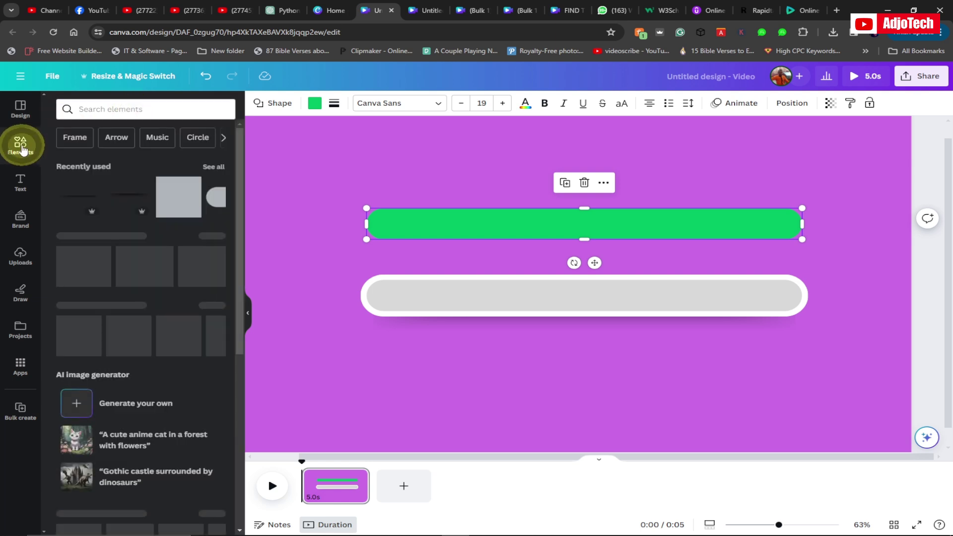
{"action": "left_click", "coordinate": [214, 168]}
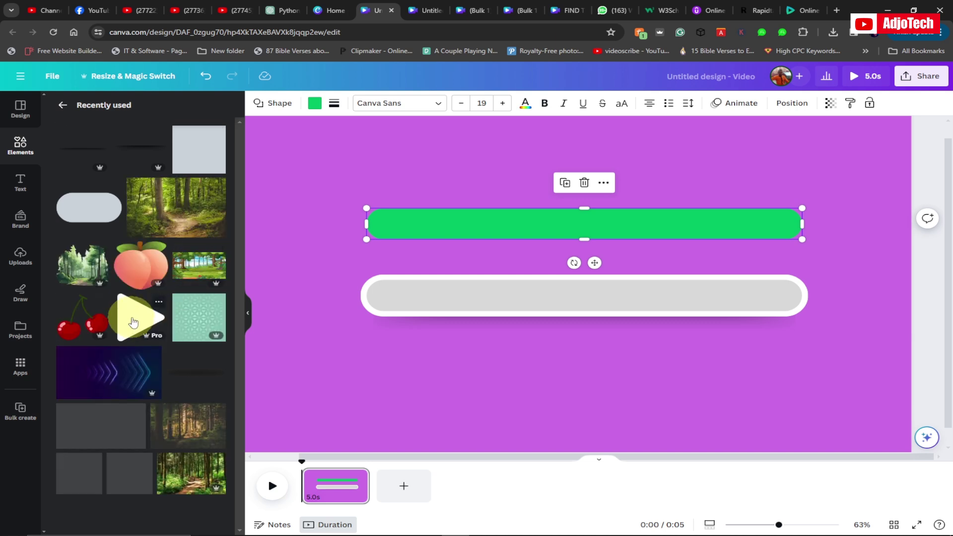
{"action": "left_click", "coordinate": [148, 315]}
{"action": "left_click_drag", "start_coordinate": [444, 222], "coordinate": [401, 209]}
{"action": "left_click_drag", "start_coordinate": [507, 307], "coordinate": [387, 222]}
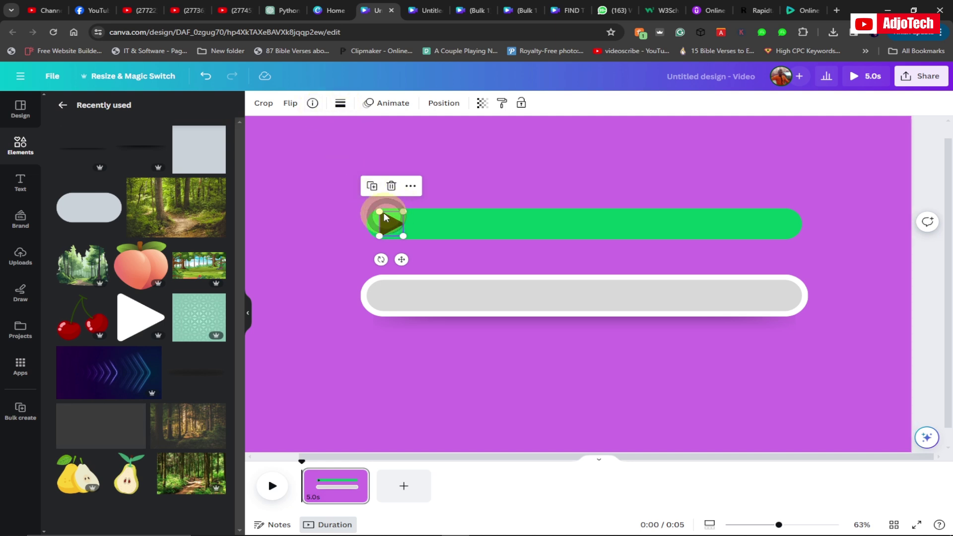
Step: Recolour the triangle on the green bar from the document colours to white
{"action": "left_click", "coordinate": [340, 104]}
{"action": "left_click", "coordinate": [307, 155]}
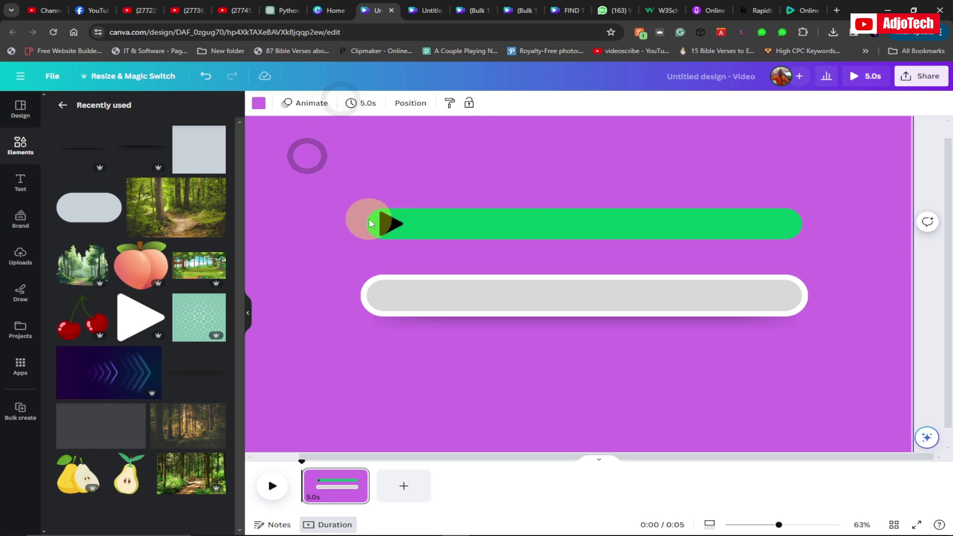
{"action": "left_click", "coordinate": [258, 102]}
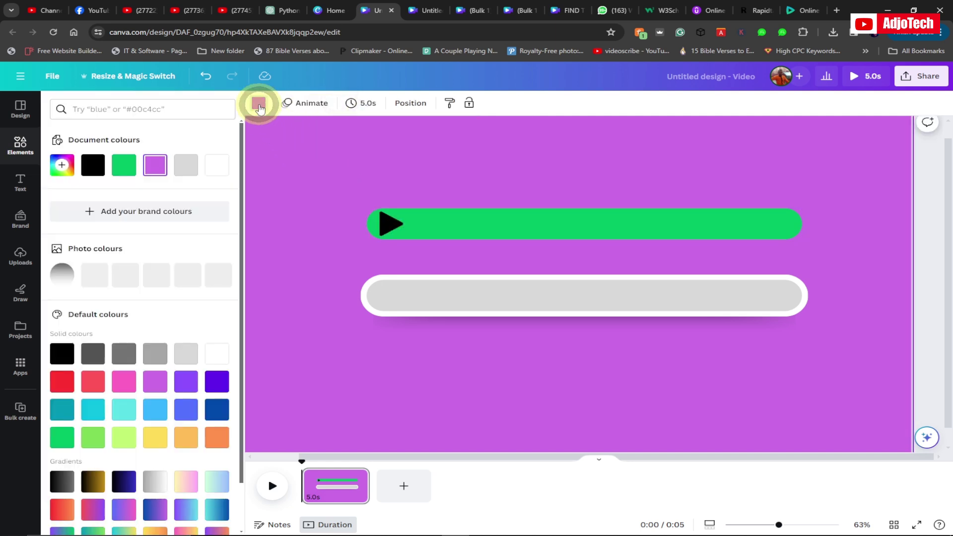
{"action": "left_click", "coordinate": [386, 225]}
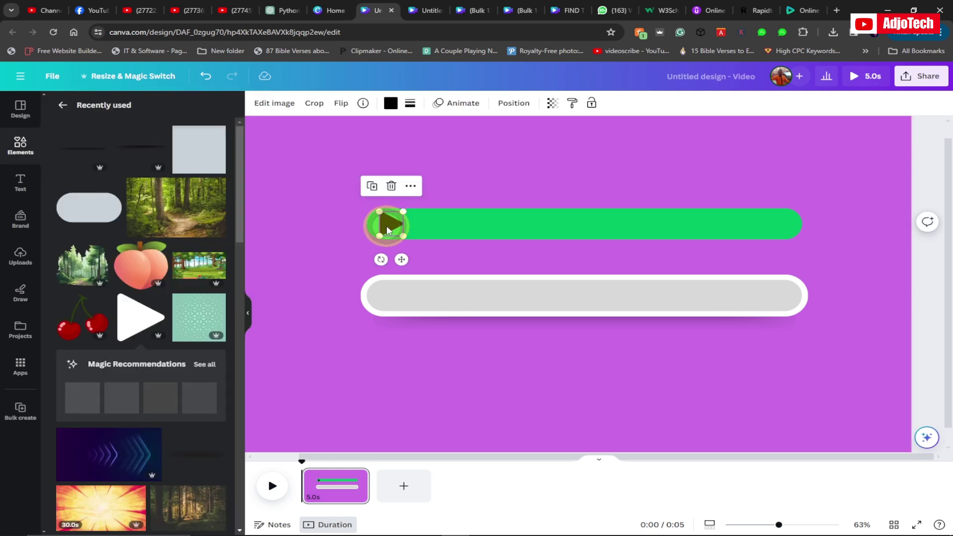
{"action": "left_click", "coordinate": [390, 104]}
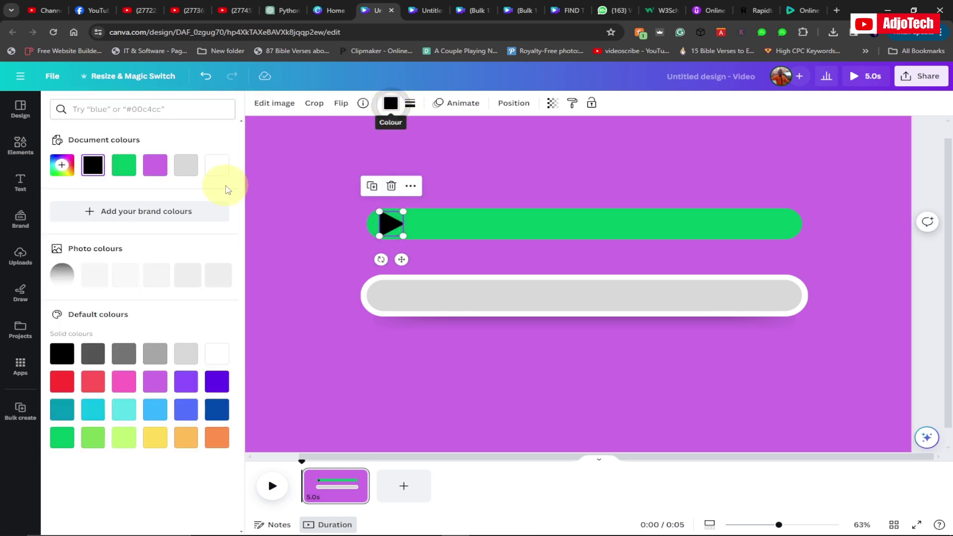
{"action": "left_click", "coordinate": [218, 165]}
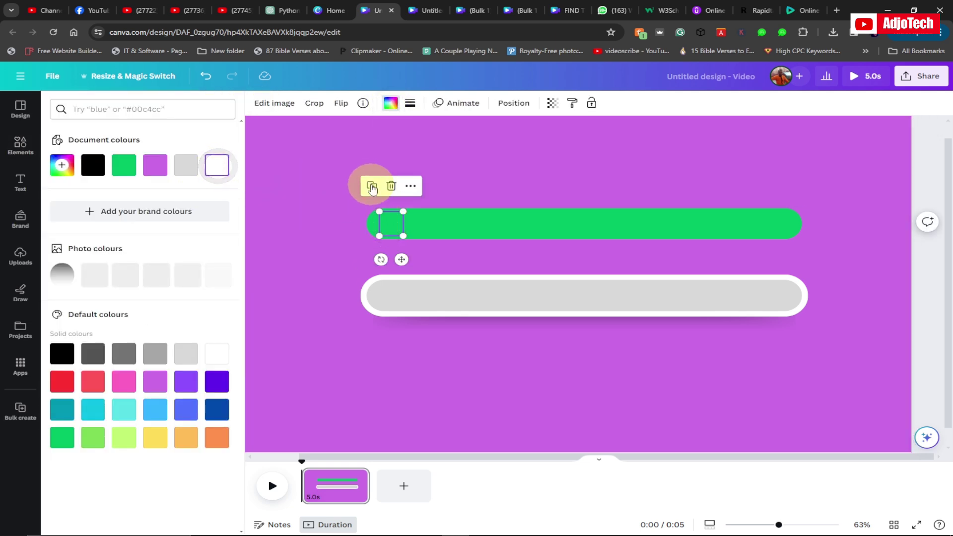
{"action": "left_click", "coordinate": [324, 231]}
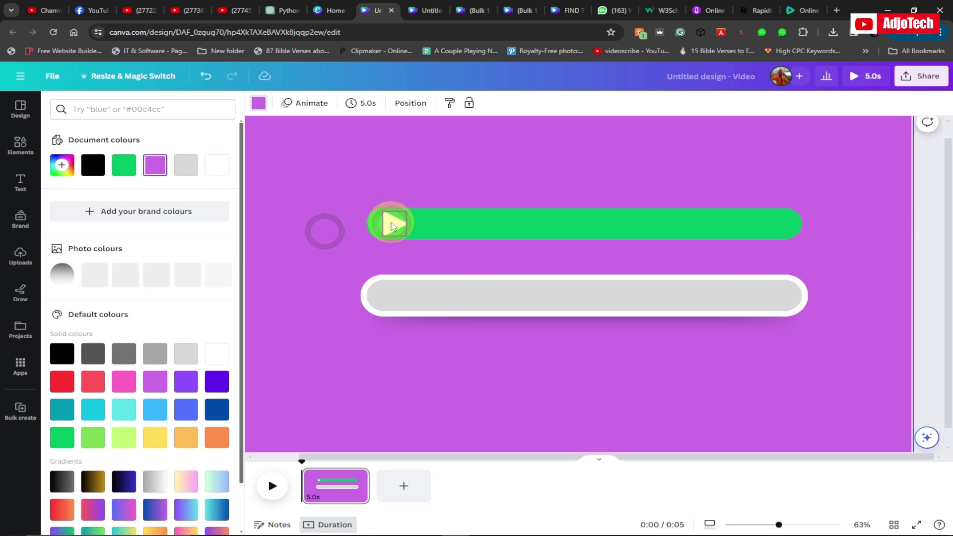
Step: Set the white triangle's transparency to 44
{"action": "left_click", "coordinate": [393, 227]}
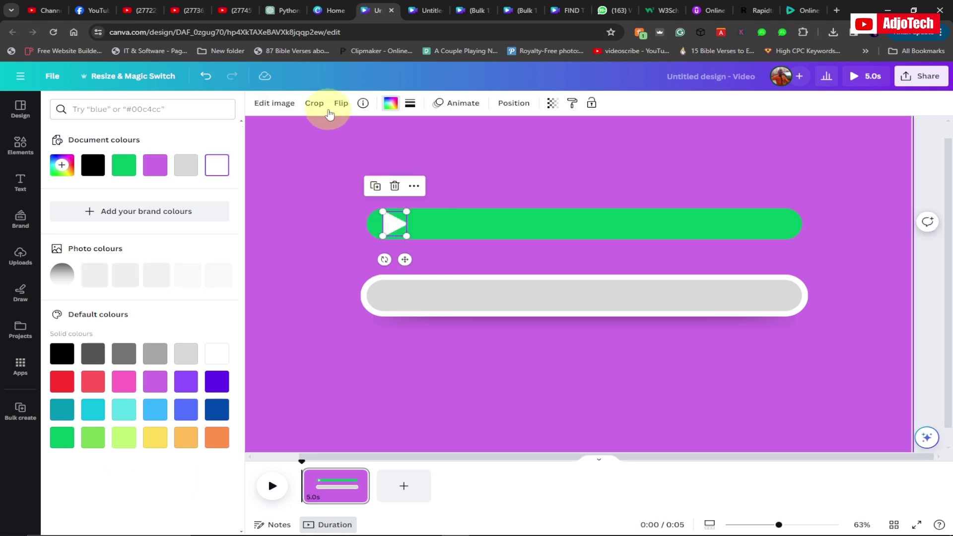
{"action": "left_click", "coordinate": [552, 104]}
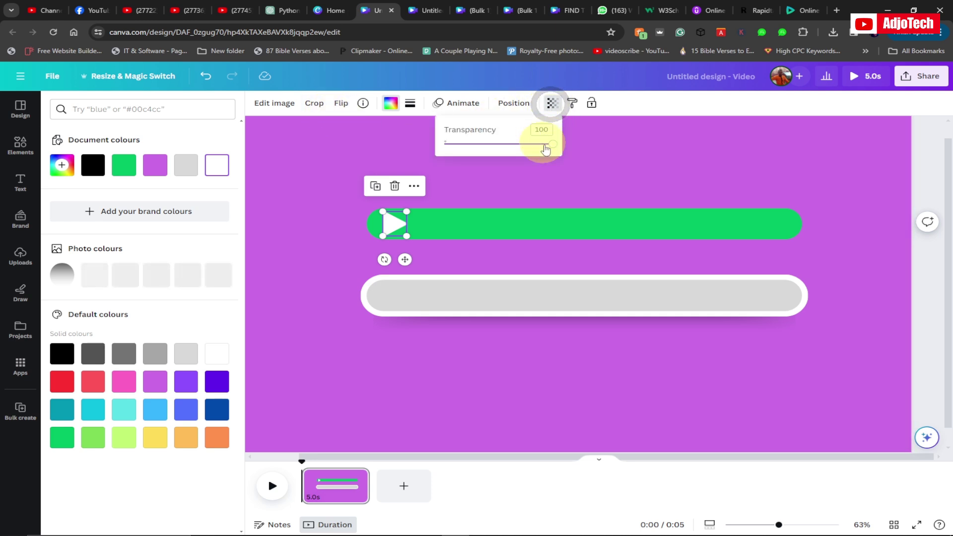
{"action": "left_click_drag", "start_coordinate": [553, 150], "coordinate": [498, 147]}
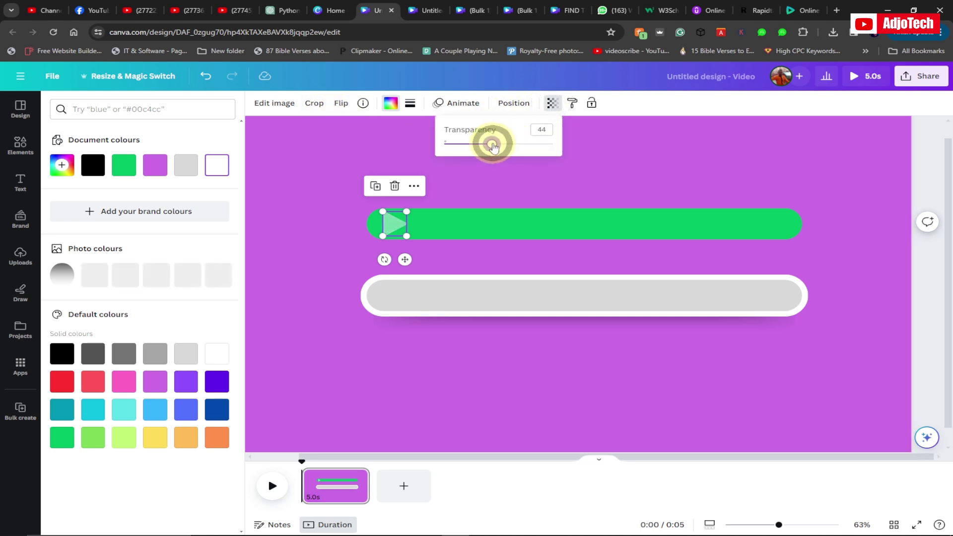
Step: Duplicate the triangle repeatedly at even spacing until a row of 15 triangles spans the green bar
{"action": "left_click", "coordinate": [375, 186]}
{"action": "left_click_drag", "start_coordinate": [398, 231], "coordinate": [425, 225]}
{"action": "left_click", "coordinate": [402, 187]}
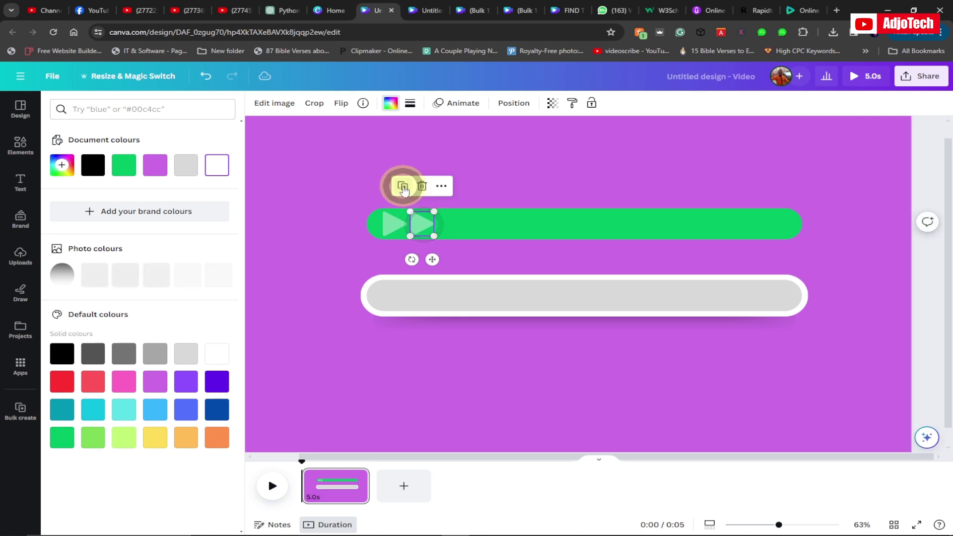
{"action": "left_click", "coordinate": [430, 187]}
{"action": "left_click", "coordinate": [455, 186]}
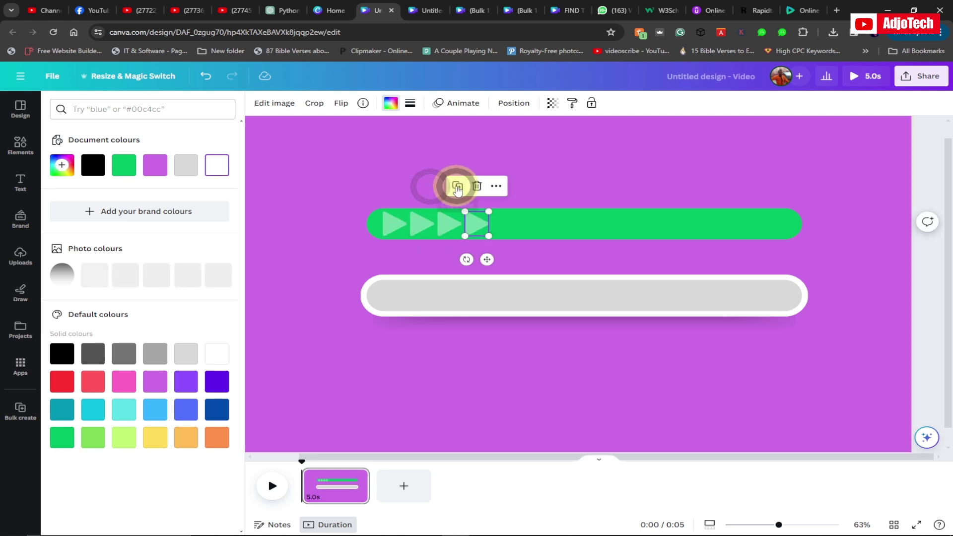
{"action": "left_click", "coordinate": [484, 186]}
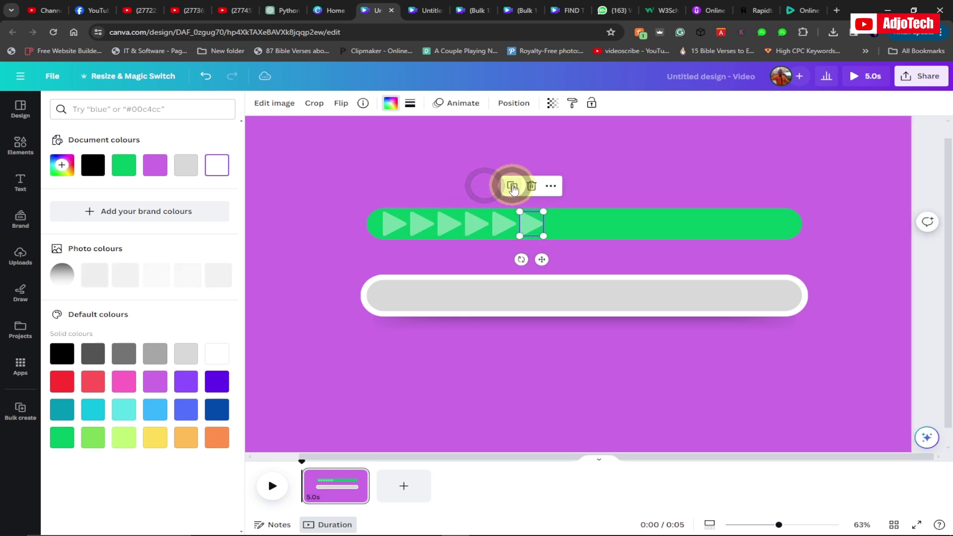
{"action": "left_click", "coordinate": [510, 187]}
{"action": "left_click", "coordinate": [543, 187]}
{"action": "left_click", "coordinate": [566, 188]}
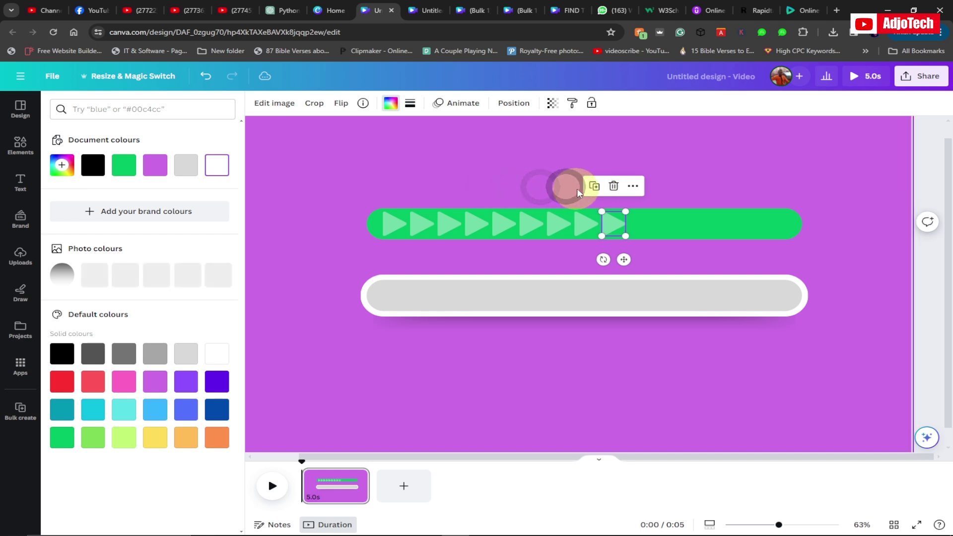
{"action": "left_click", "coordinate": [597, 187]}
{"action": "left_click", "coordinate": [624, 188]}
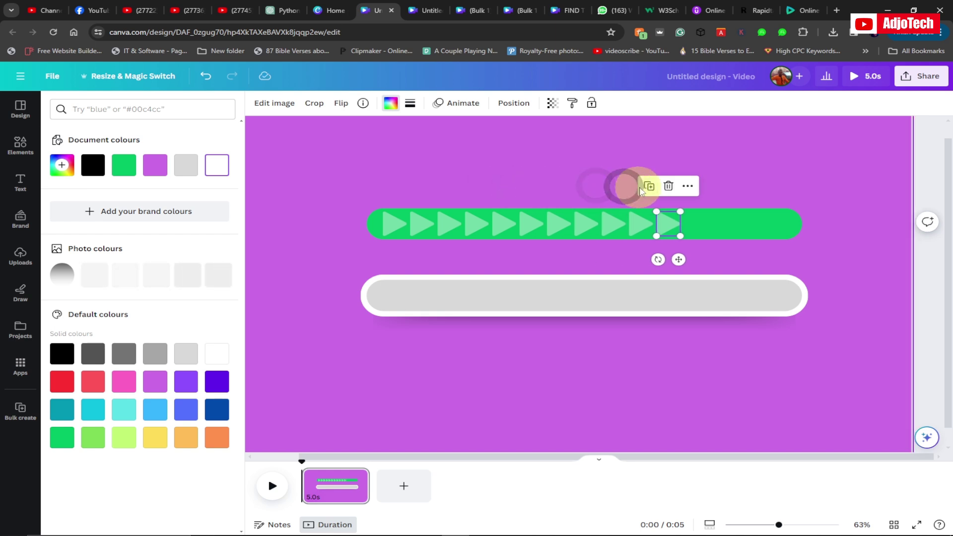
{"action": "left_click", "coordinate": [648, 187]}
{"action": "left_click", "coordinate": [676, 187]}
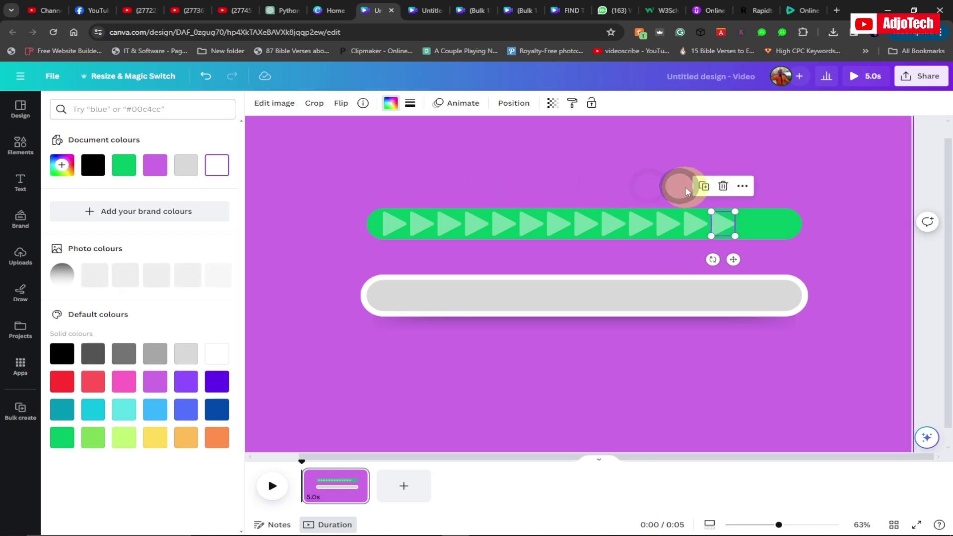
{"action": "left_click", "coordinate": [703, 187]}
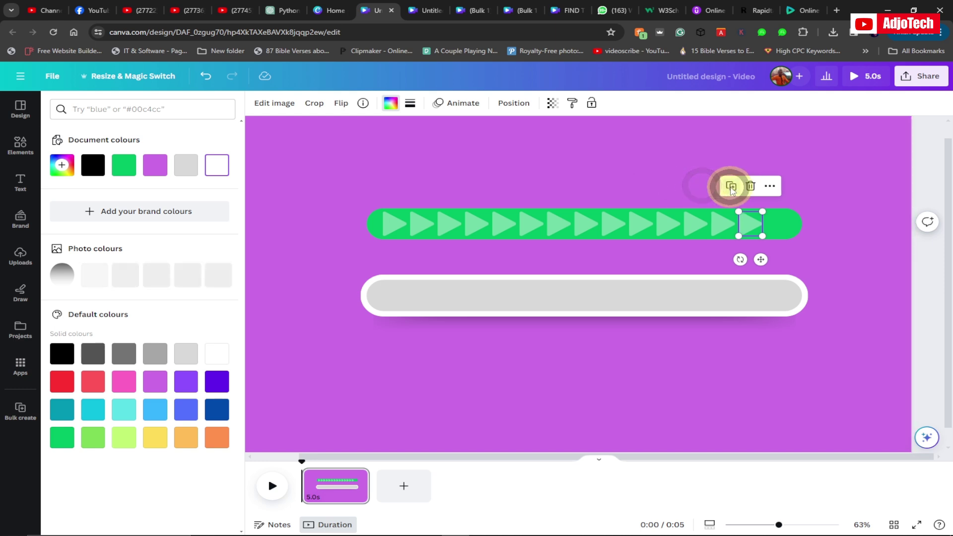
{"action": "left_click", "coordinate": [731, 188]}
Step: Group the green bar with its triangles and fit the group inside the white border of the grey bar
{"action": "left_click_drag", "start_coordinate": [350, 201], "coordinate": [859, 242]}
{"action": "left_click", "coordinate": [554, 183]}
{"action": "left_click", "coordinate": [523, 377]}
{"action": "left_click_drag", "start_coordinate": [498, 229], "coordinate": [499, 293]}
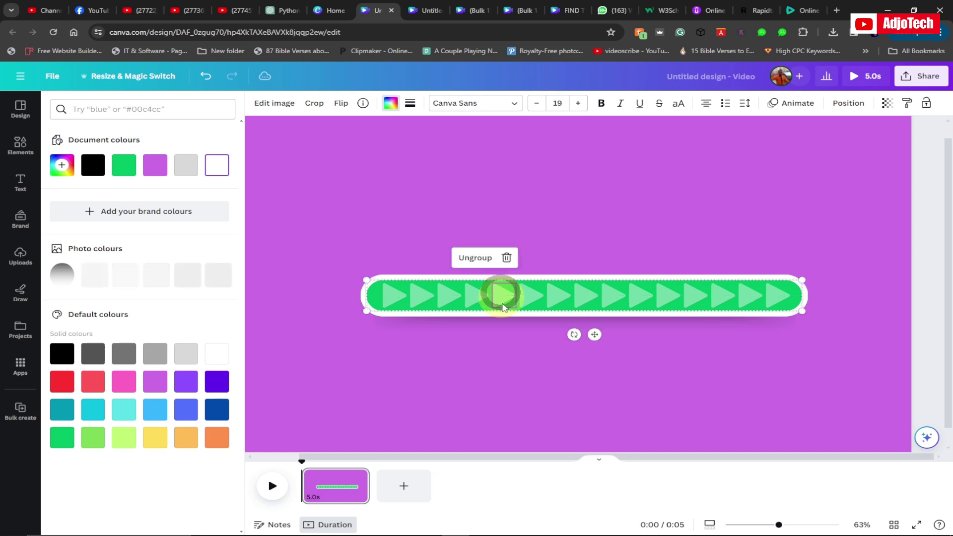
{"action": "left_click", "coordinate": [498, 362]}
Step: Move the whole progress bar with its border and shadow slightly higher on the purple page
{"action": "left_click_drag", "start_coordinate": [359, 257], "coordinate": [830, 328]}
{"action": "left_click_drag", "start_coordinate": [547, 300], "coordinate": [548, 266]}
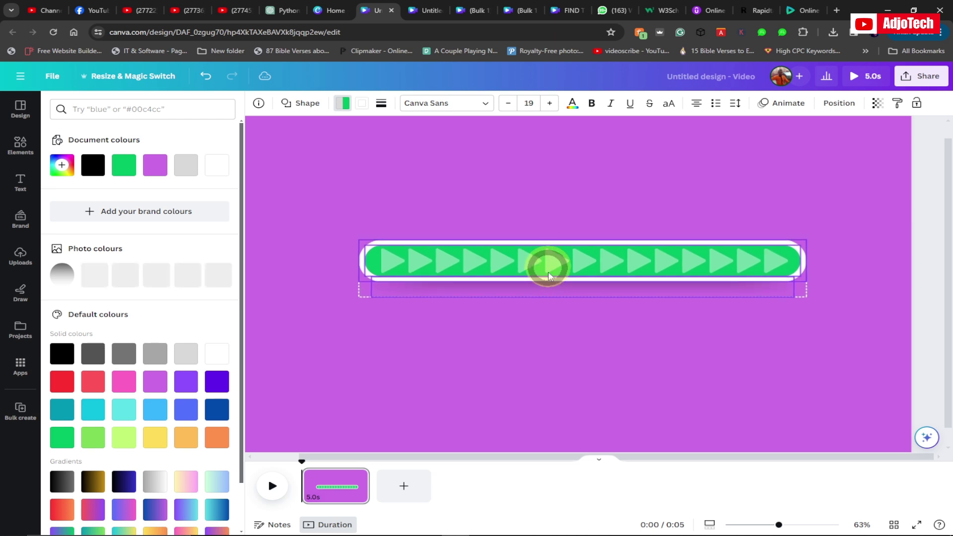
{"action": "left_click", "coordinate": [538, 392]}
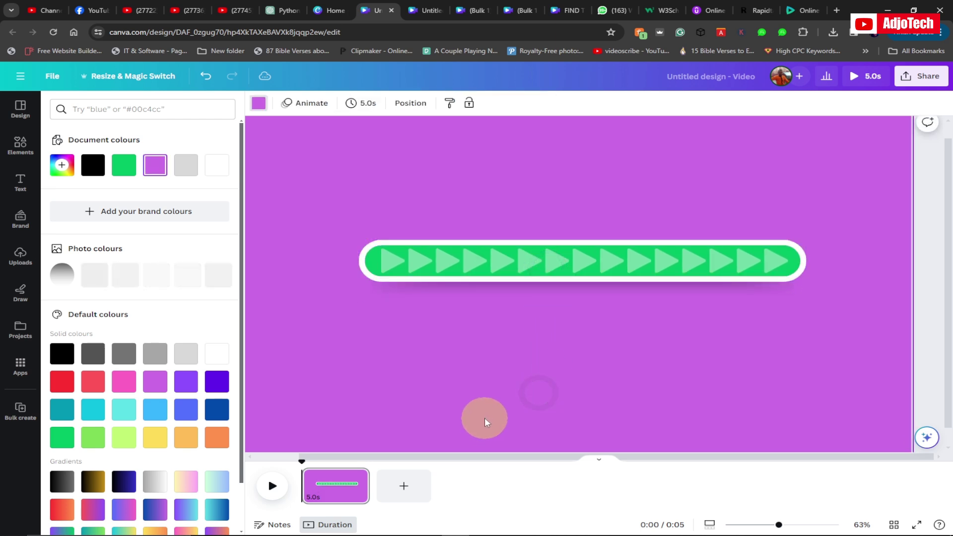
Step: Shorten the page's duration in the timeline to 0.2 seconds
{"action": "mouse_move", "coordinate": [367, 481]}
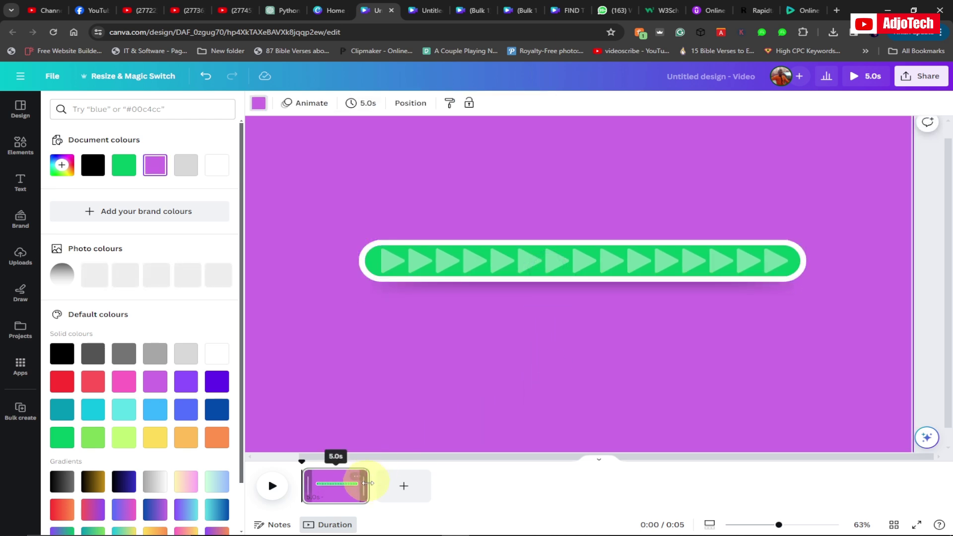
{"action": "left_click_drag", "start_coordinate": [368, 484], "coordinate": [306, 492]}
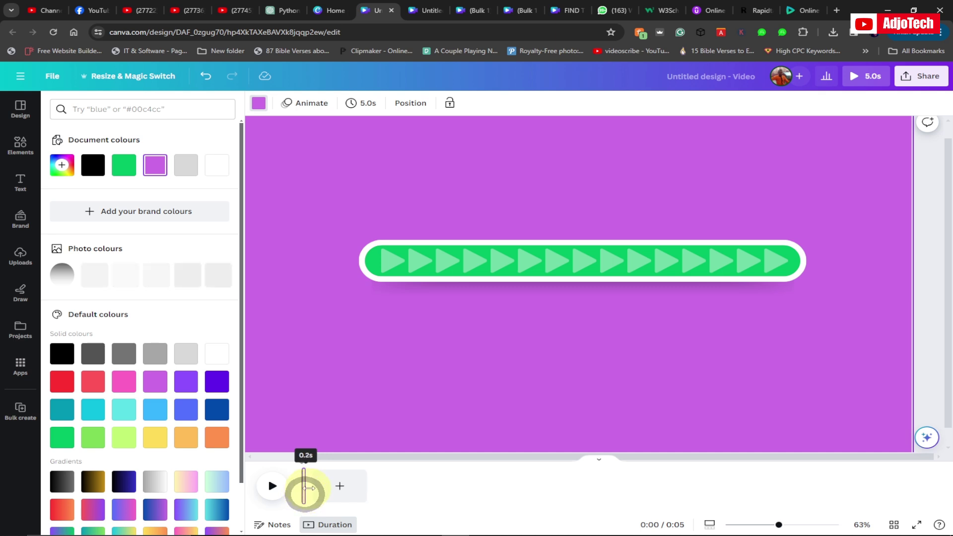
{"action": "left_click_drag", "start_coordinate": [304, 489], "coordinate": [304, 488]}
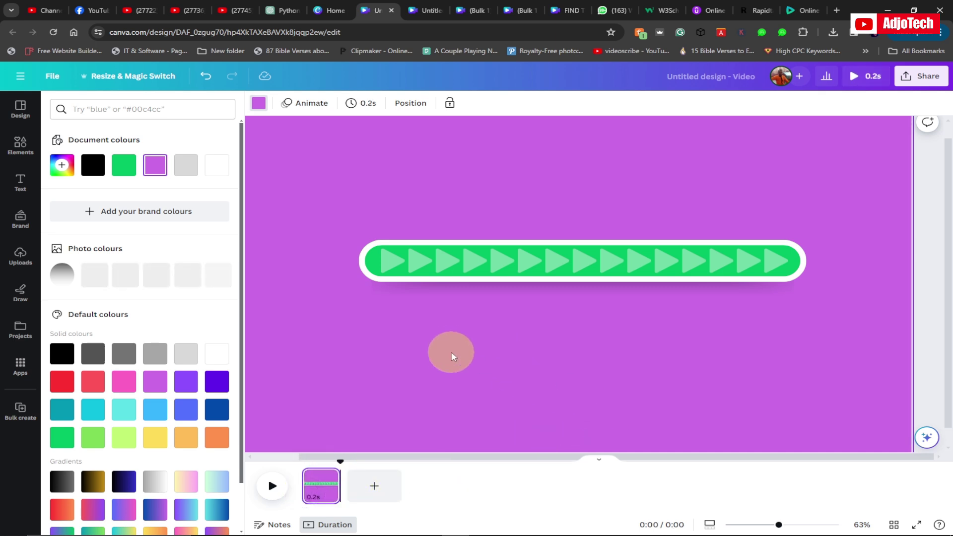
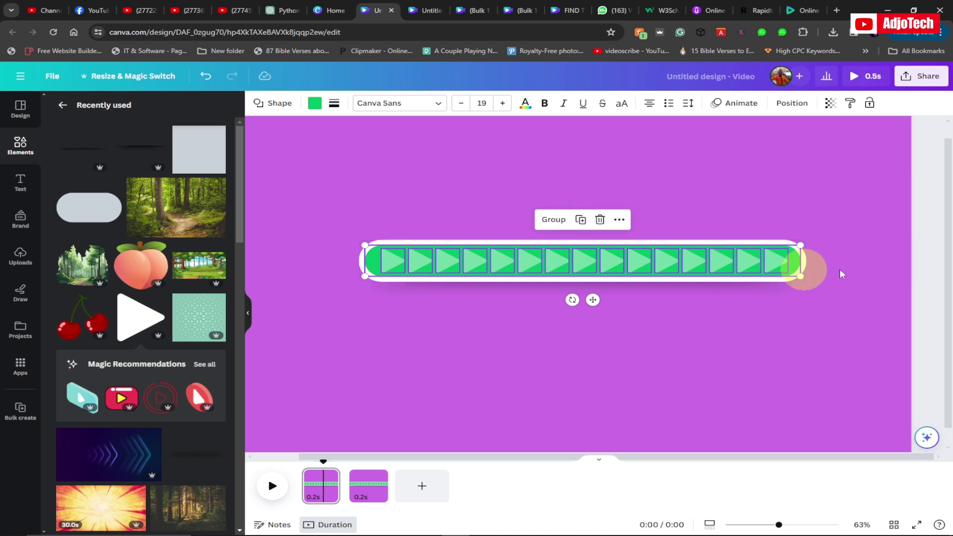
Step: Shorten the green bar on the first page from its far end back to the tip of the last triangle
{"action": "left_click", "coordinate": [854, 264]}
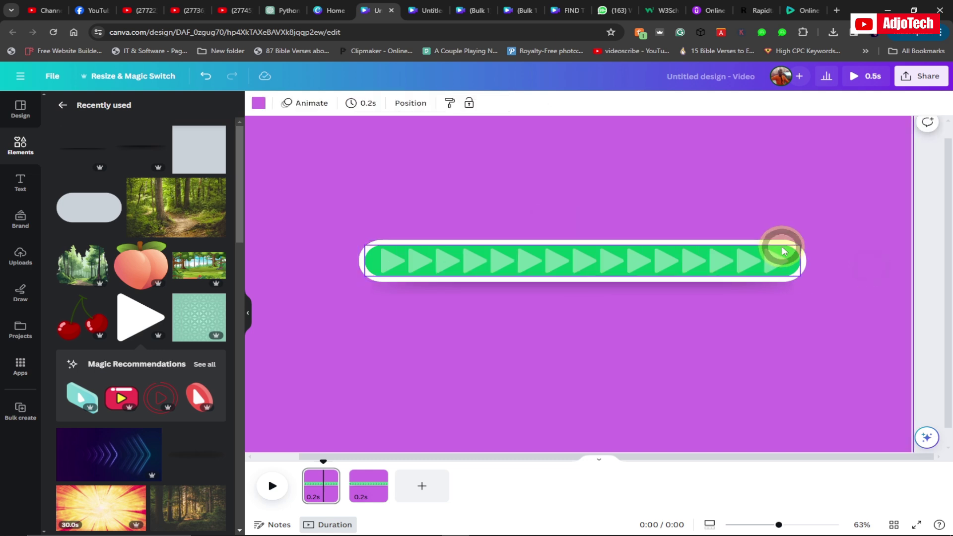
{"action": "left_click", "coordinate": [782, 246]}
{"action": "mouse_move", "coordinate": [800, 259]}
{"action": "left_mouse_down"}
{"action": "mouse_move", "coordinate": [786, 258]}
{"action": "mouse_move", "coordinate": [800, 269]}
{"action": "left_mouse_up"}
{"action": "left_click", "coordinate": [832, 323]}
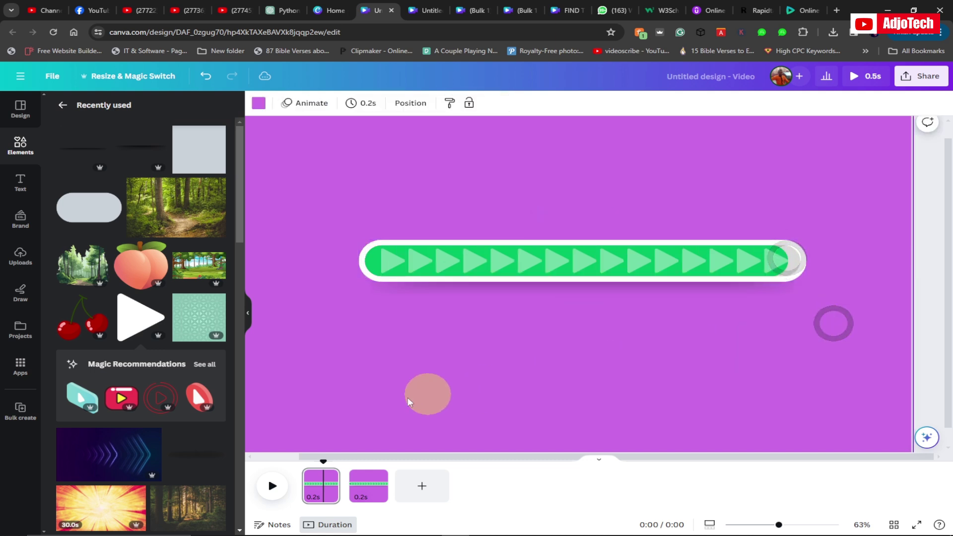
Step: Duplicate the first page and shorten the first page's green bar to the middle of the last triangle
{"action": "right_click", "coordinate": [329, 477]}
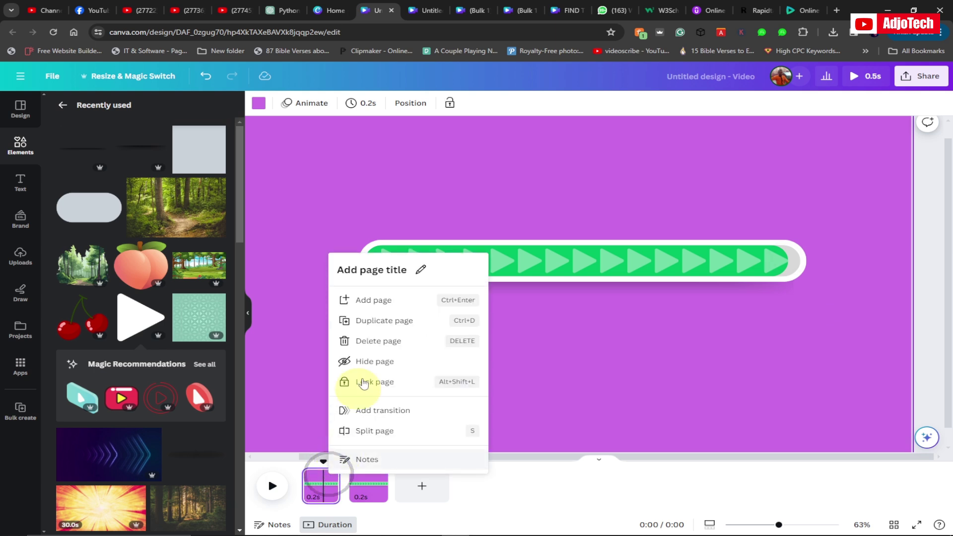
{"action": "left_click", "coordinate": [387, 321]}
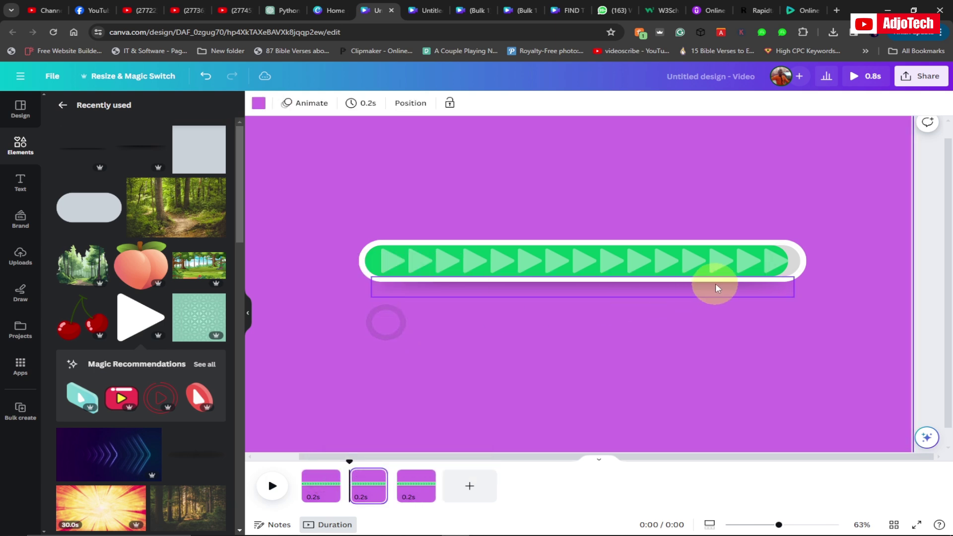
{"action": "left_click", "coordinate": [325, 477]}
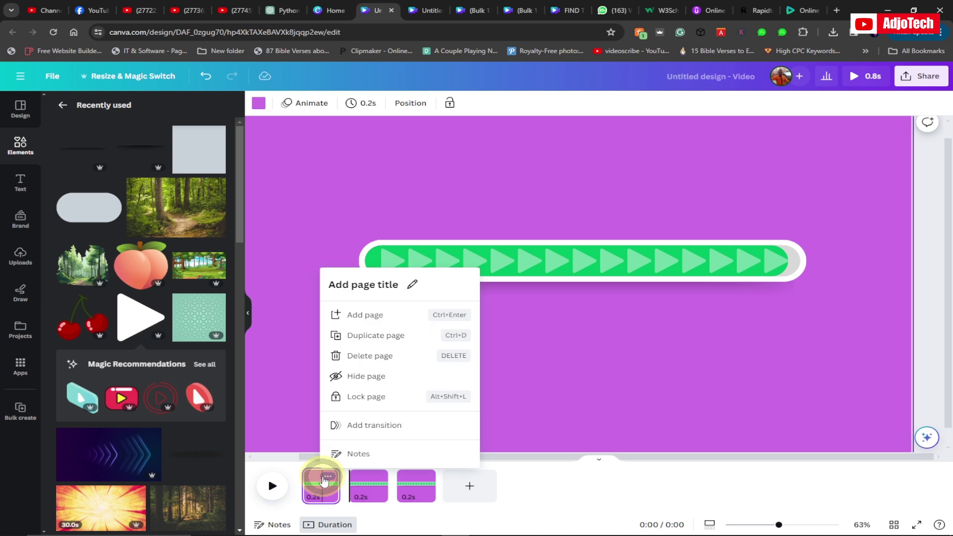
{"action": "left_click", "coordinate": [655, 283]}
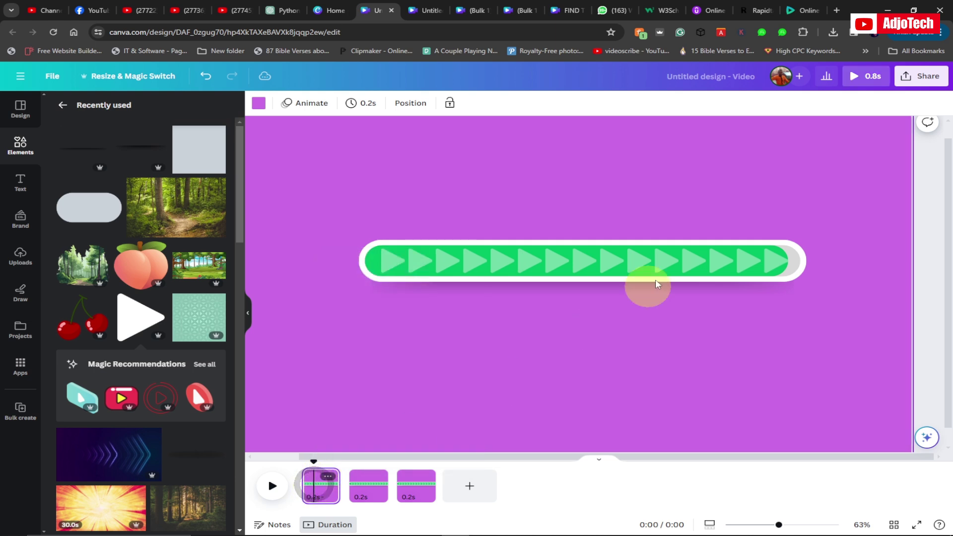
{"action": "left_click", "coordinate": [784, 262]}
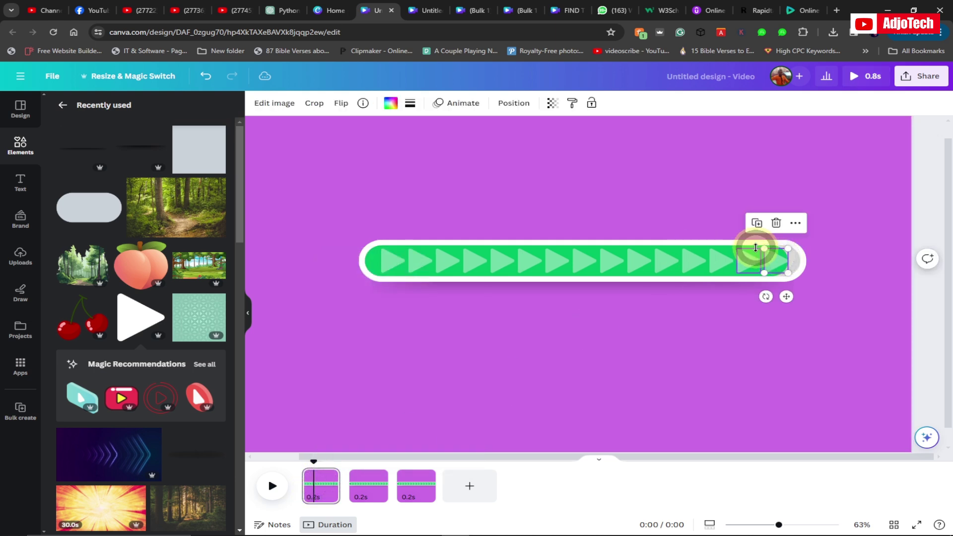
{"action": "left_click", "coordinate": [755, 248]}
{"action": "left_click_drag", "start_coordinate": [774, 261], "coordinate": [773, 260]}
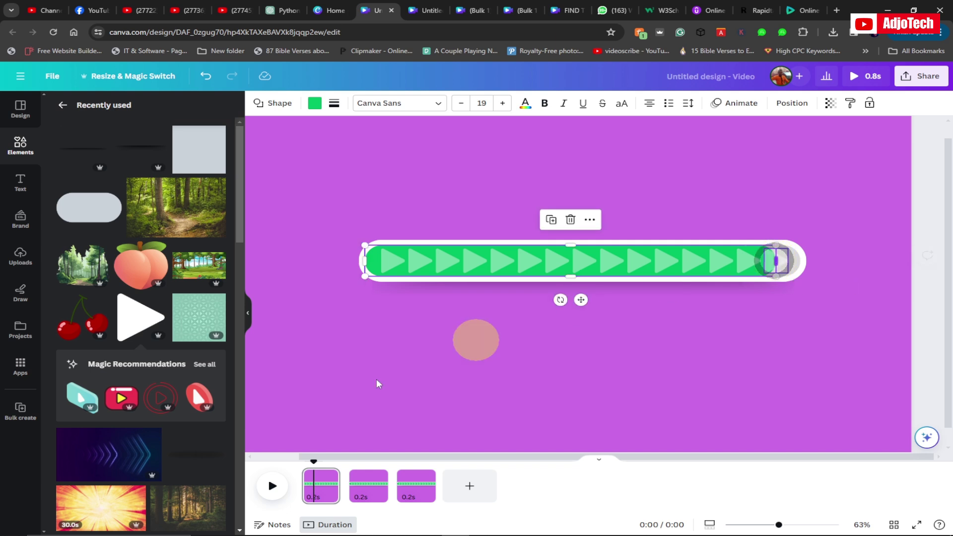
Step: Duplicate the first page and shorten the first page's green bar to just past the tip of the fourteenth triangle
{"action": "left_click", "coordinate": [327, 477]}
{"action": "left_click", "coordinate": [376, 344]}
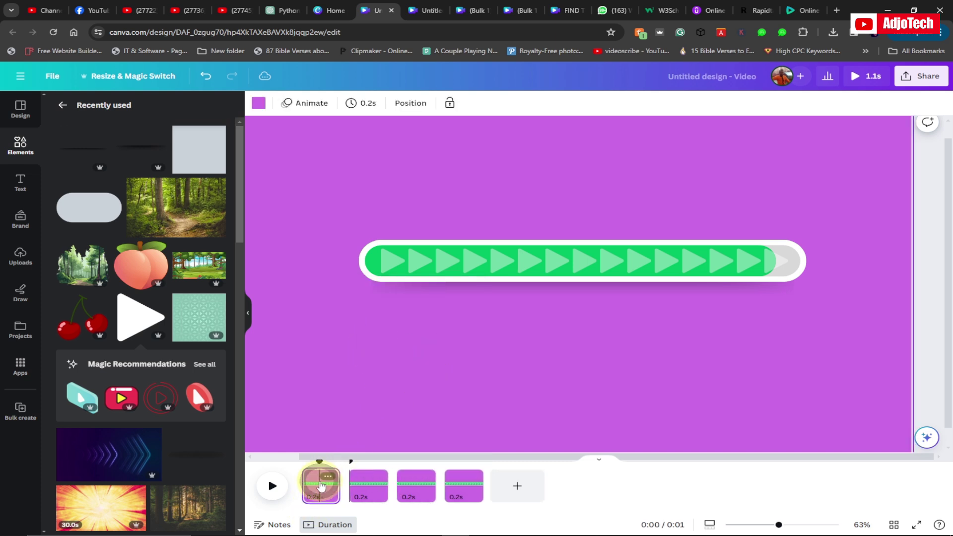
{"action": "left_click", "coordinate": [768, 206]}
{"action": "left_click", "coordinate": [764, 256]}
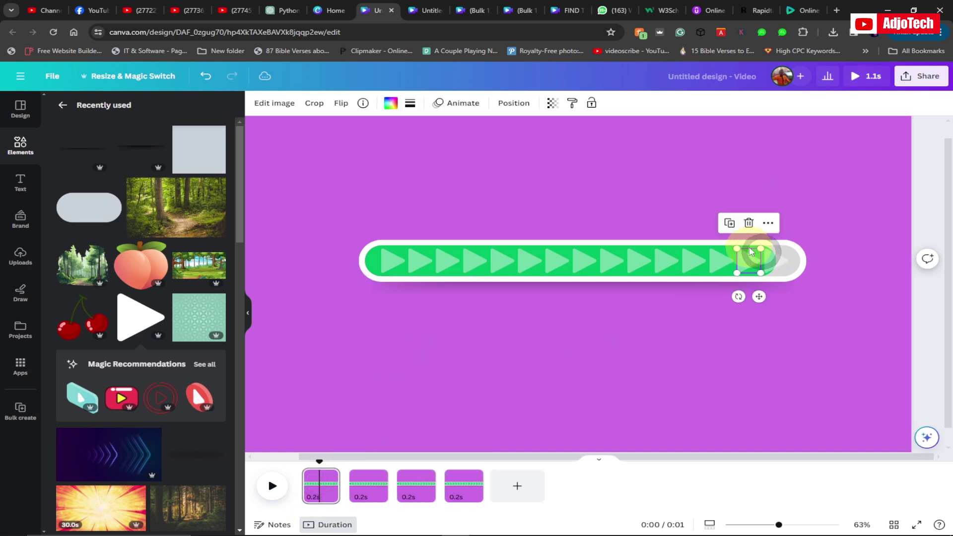
{"action": "left_click", "coordinate": [772, 261]}
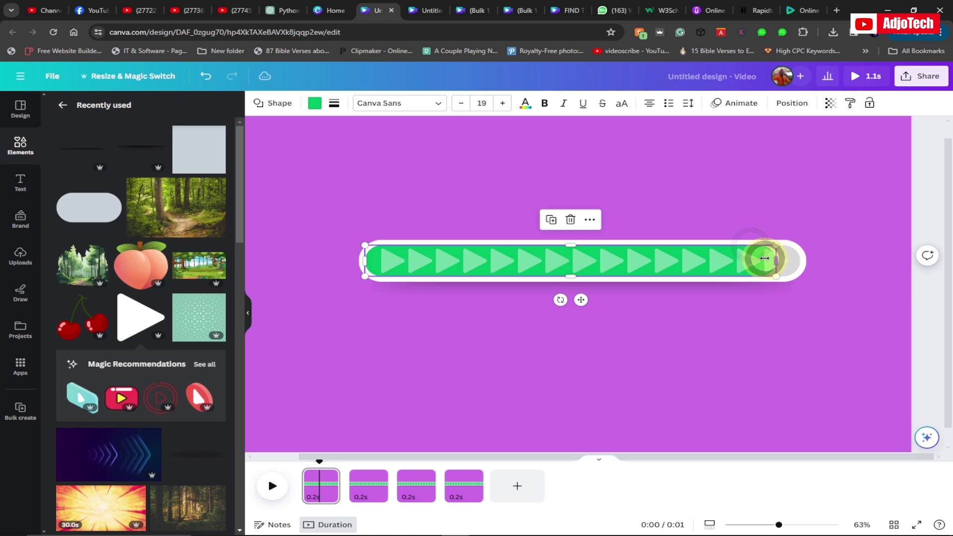
{"action": "left_click_drag", "start_coordinate": [765, 258], "coordinate": [754, 259]}
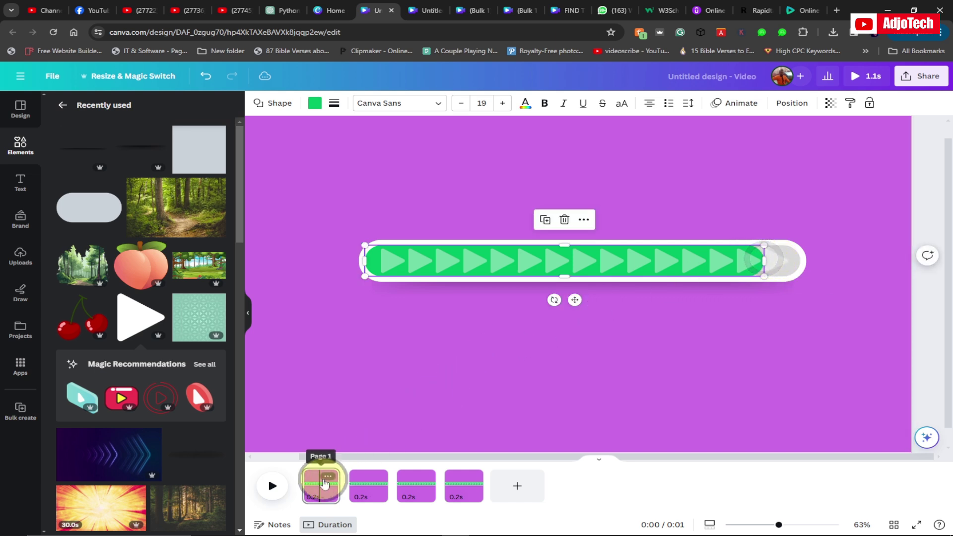
{"action": "left_click", "coordinate": [327, 477]}
{"action": "left_click", "coordinate": [385, 346]}
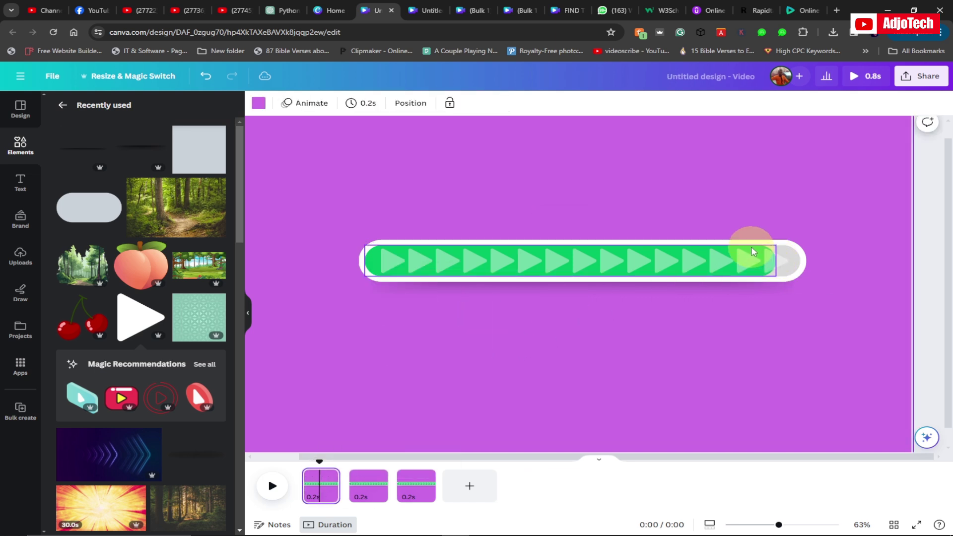
{"action": "left_click", "coordinate": [753, 251]}
{"action": "left_click_drag", "start_coordinate": [776, 260], "coordinate": [749, 260]}
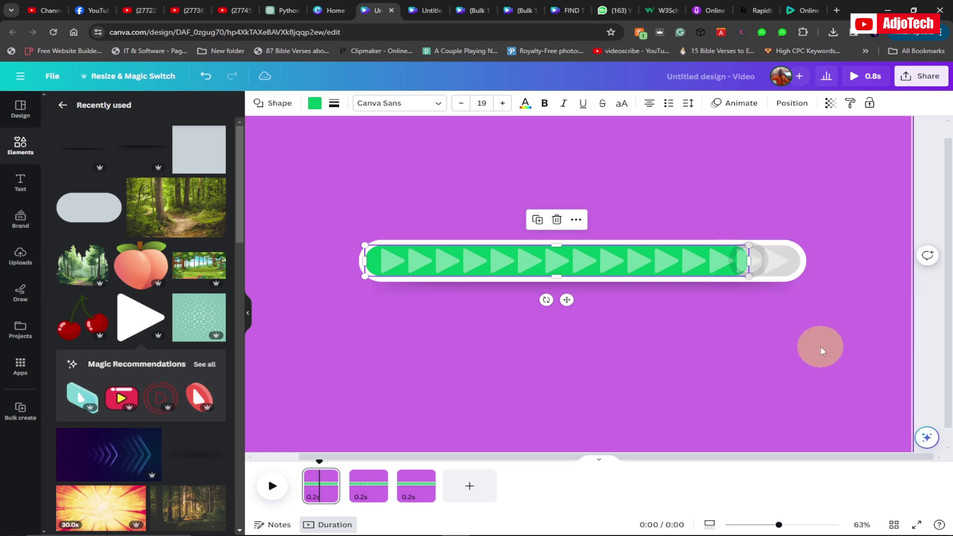
{"action": "key", "text": "ctrl+z"}
{"action": "key", "text": "ctrl+z"}
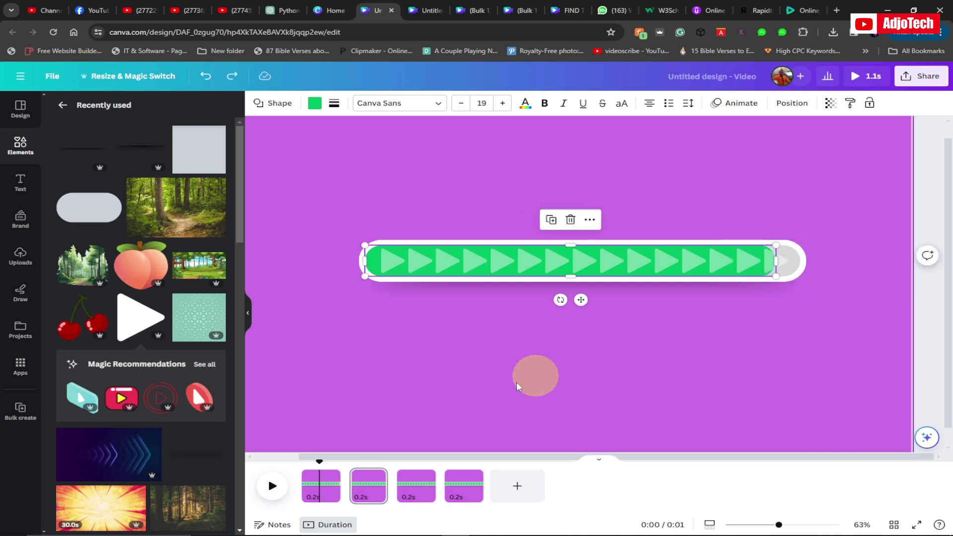
{"action": "left_click", "coordinate": [365, 484]}
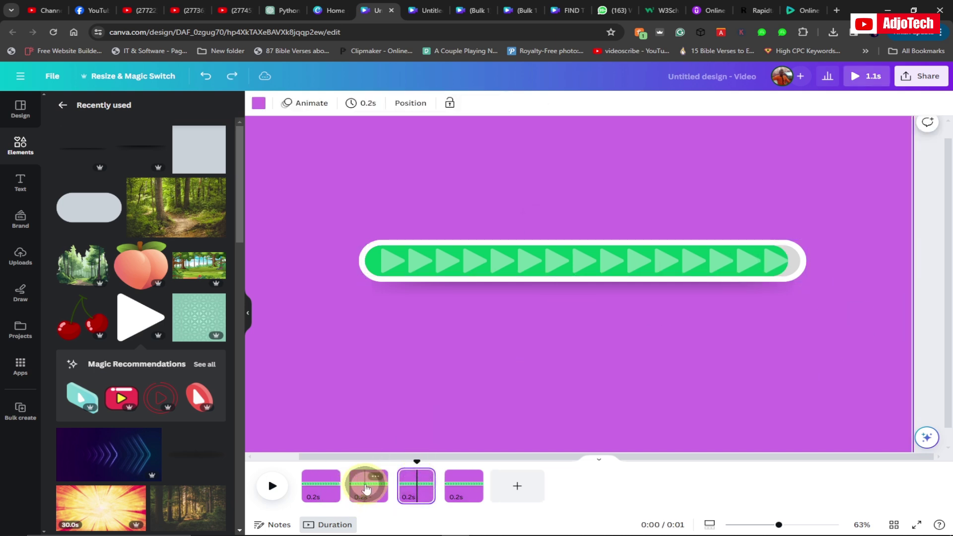
{"action": "left_click", "coordinate": [320, 488]}
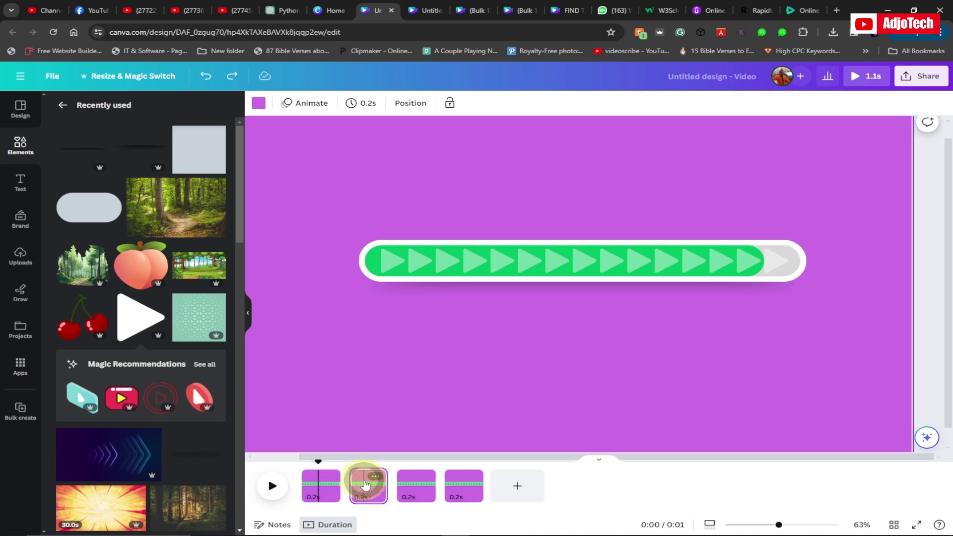
{"action": "left_click", "coordinate": [367, 486]}
Step: Duplicate the first page and shorten the first page's green bar to the middle of the fourteenth triangle
{"action": "right_click", "coordinate": [322, 490]}
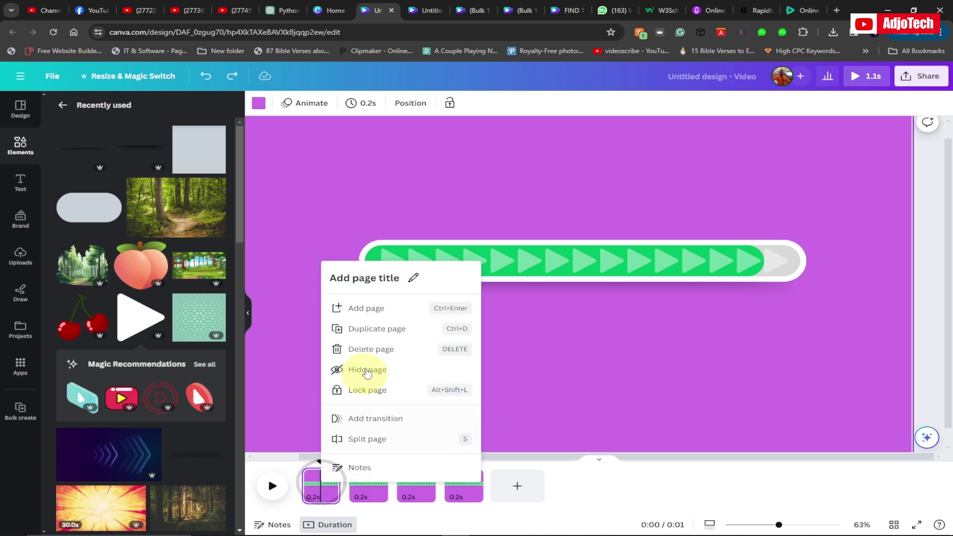
{"action": "left_click", "coordinate": [392, 329]}
{"action": "left_click", "coordinate": [744, 255]}
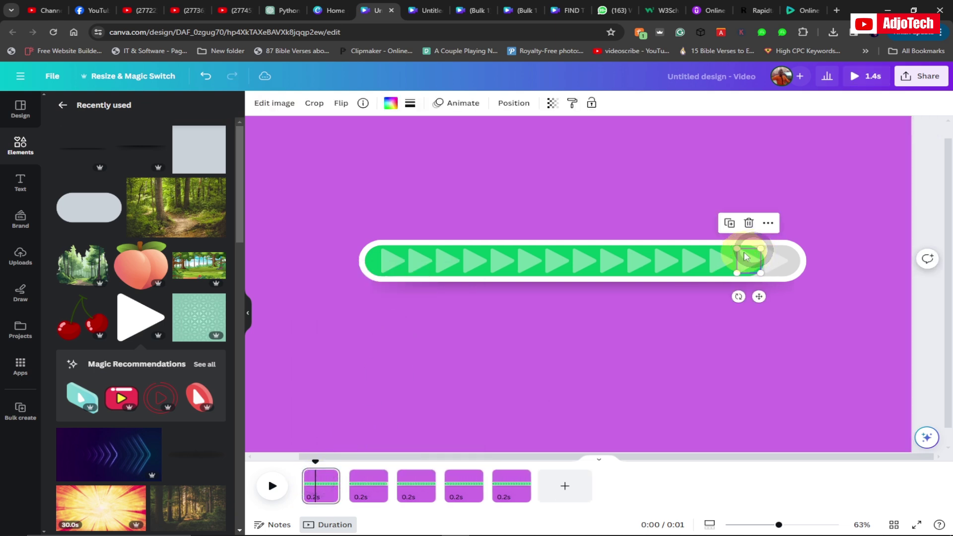
{"action": "left_click", "coordinate": [726, 247]}
{"action": "left_click_drag", "start_coordinate": [764, 260], "coordinate": [747, 260]}
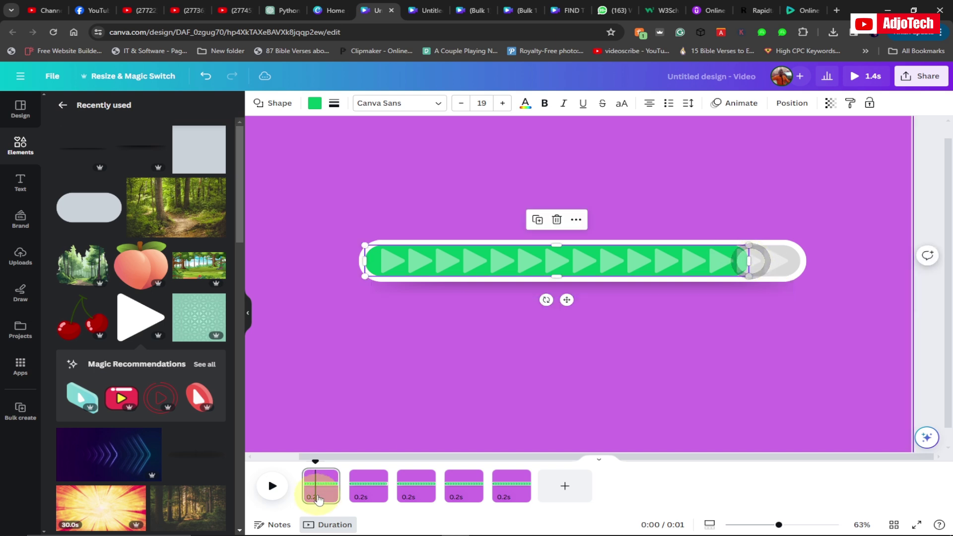
Step: Duplicate the first page and shorten the first page's green bar to the tip of the thirteenth triangle
{"action": "right_click", "coordinate": [320, 489]}
{"action": "left_click", "coordinate": [386, 323]}
{"action": "left_click", "coordinate": [320, 476]}
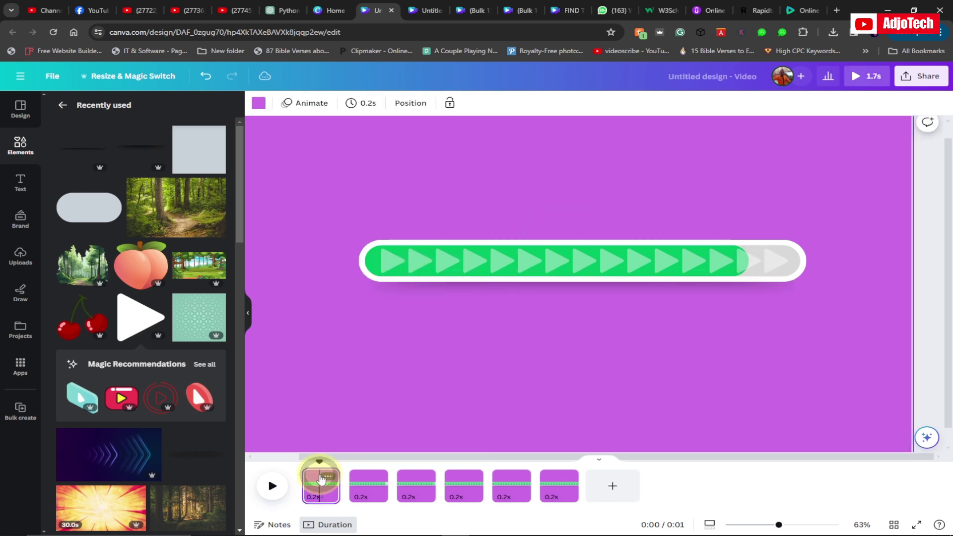
{"action": "left_click", "coordinate": [728, 260]}
{"action": "left_click_drag", "start_coordinate": [744, 258], "coordinate": [731, 261]}
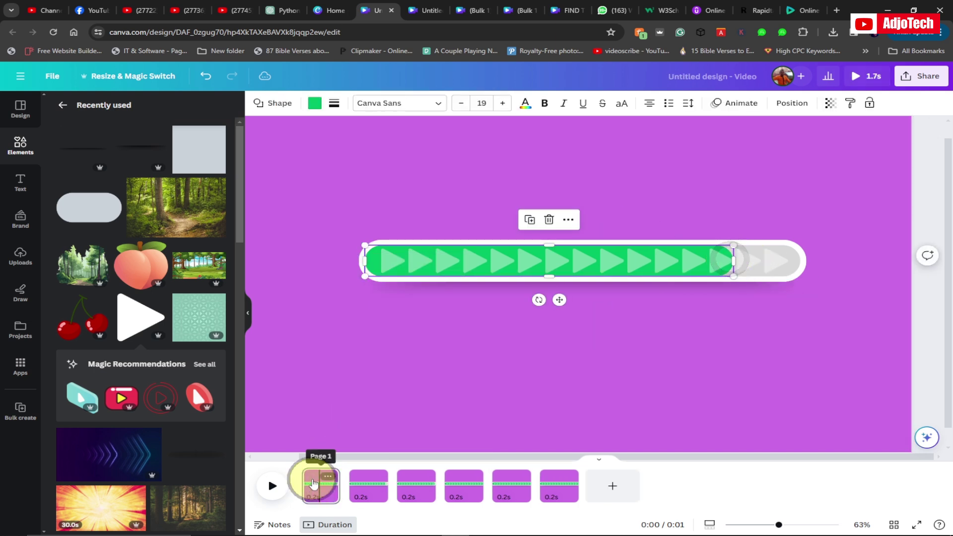
Step: Duplicate the first page and shorten the first page's green bar to the base of the thirteenth triangle
{"action": "right_click", "coordinate": [320, 479]}
{"action": "left_click", "coordinate": [363, 327]}
{"action": "left_click", "coordinate": [314, 476]}
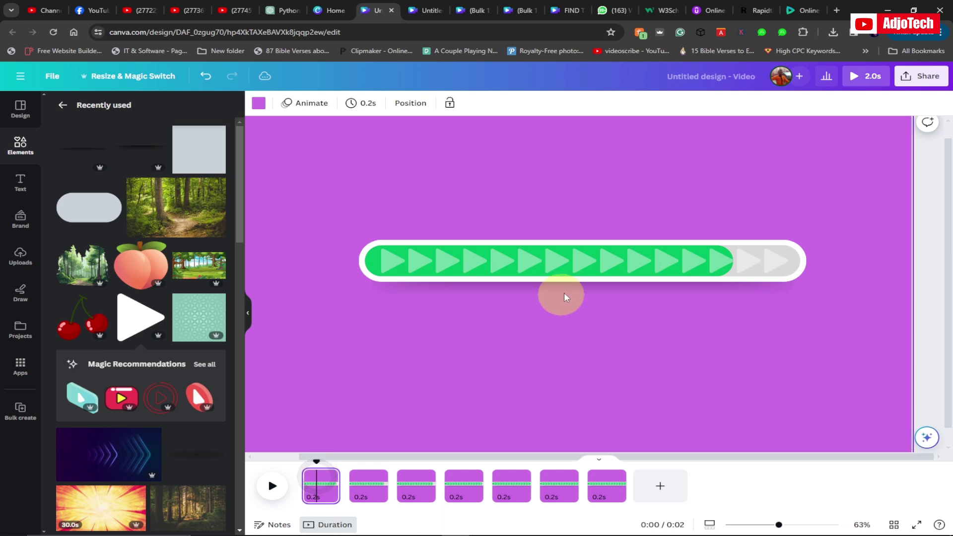
{"action": "left_click", "coordinate": [702, 251]}
{"action": "left_click_drag", "start_coordinate": [731, 259], "coordinate": [715, 260]}
Step: Duplicate the first page and shorten the first page's green bar to about the middle of the twelfth triangle
{"action": "right_click", "coordinate": [314, 478]}
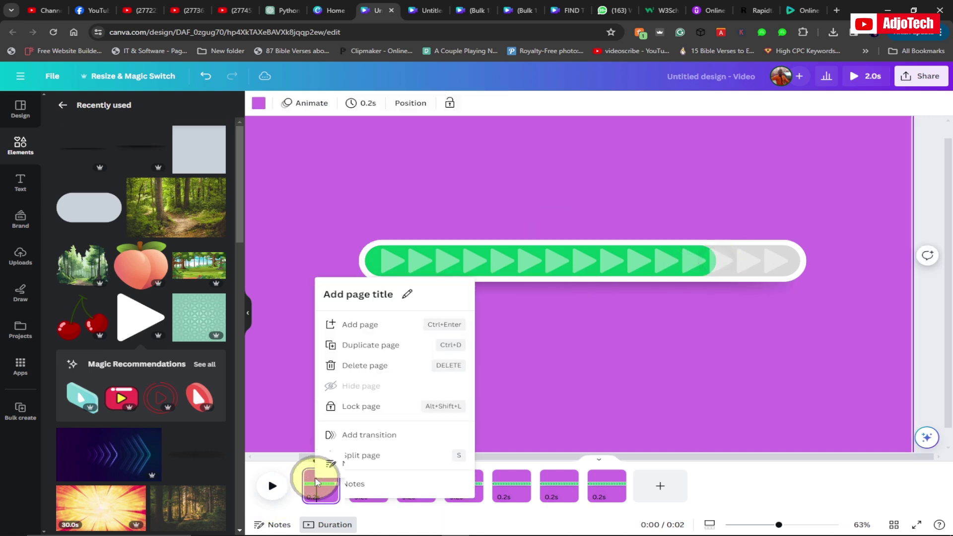
{"action": "left_click", "coordinate": [389, 325]}
{"action": "left_click", "coordinate": [319, 484]}
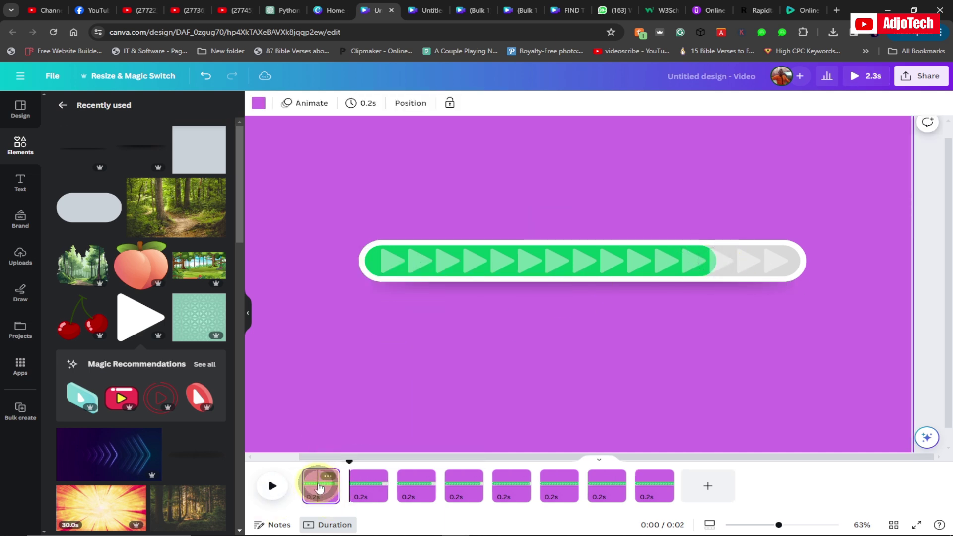
{"action": "left_click", "coordinate": [702, 252]}
{"action": "left_click_drag", "start_coordinate": [716, 259], "coordinate": [697, 260]}
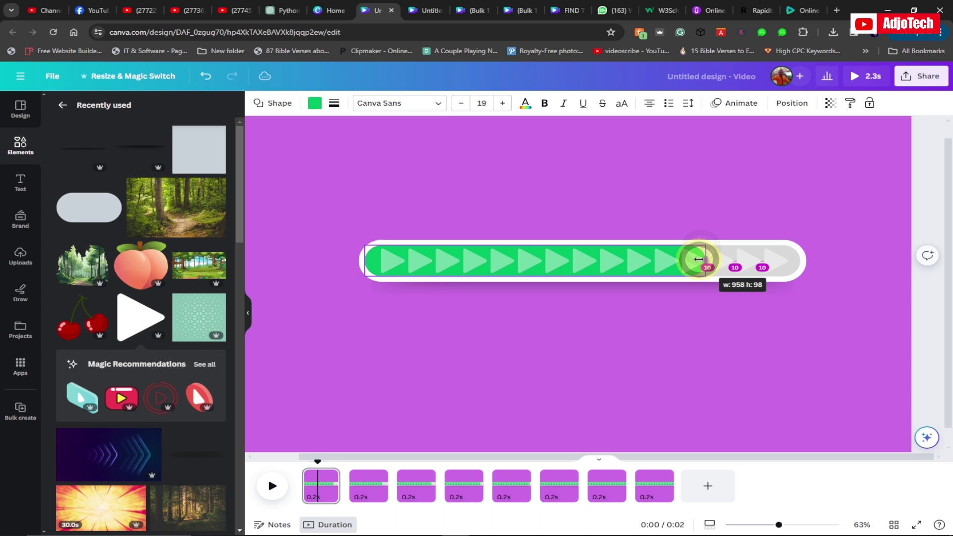
Step: Duplicate the first page and shorten the first page's green bar back to around the eleventh triangle
{"action": "right_click", "coordinate": [319, 477]}
{"action": "left_click", "coordinate": [386, 324]}
{"action": "right_click", "coordinate": [345, 469]}
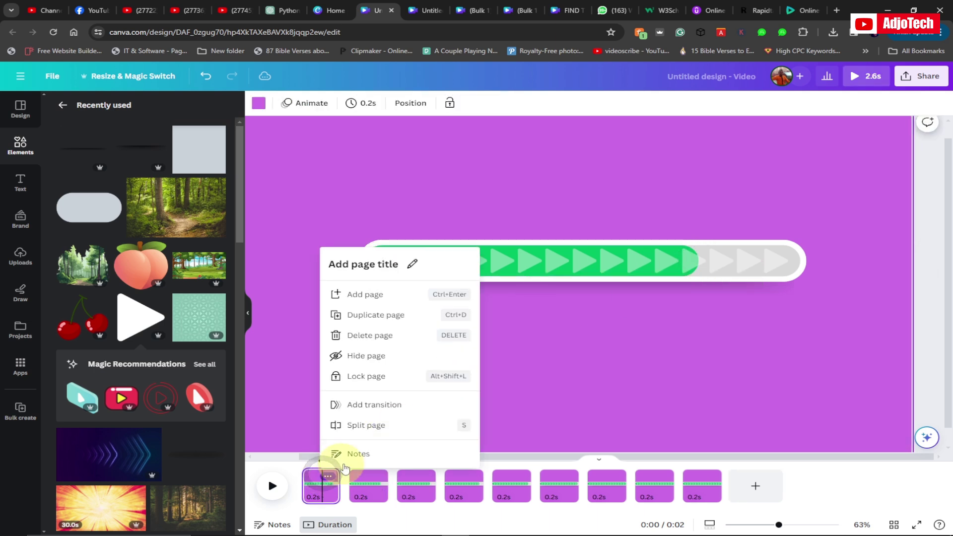
{"action": "left_click", "coordinate": [667, 253]}
{"action": "left_click", "coordinate": [695, 262]}
{"action": "left_click", "coordinate": [674, 256]}
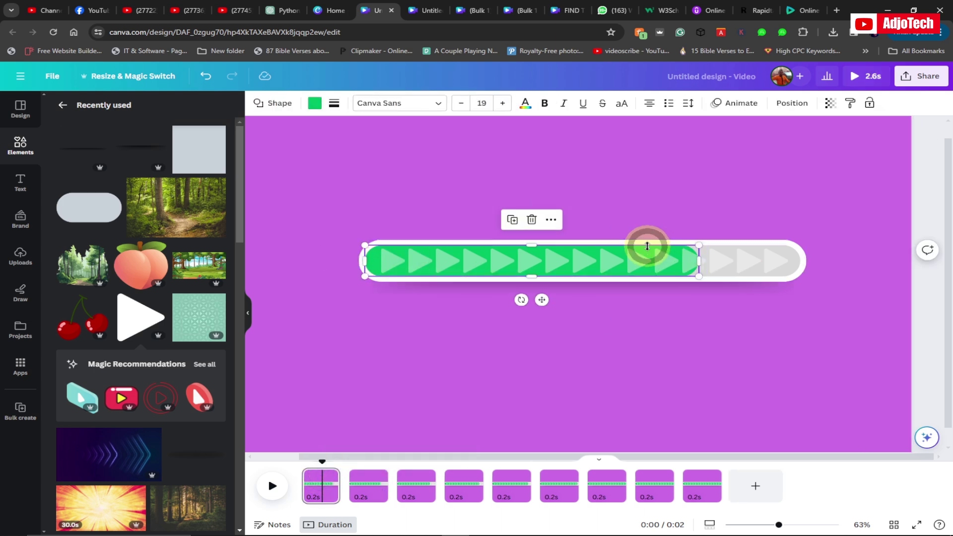
{"action": "left_click_drag", "start_coordinate": [685, 261], "coordinate": [653, 261]}
Step: Duplicate the first page and shorten the second page's green bar to the tip of the tenth triangle
{"action": "right_click", "coordinate": [316, 476]}
{"action": "left_click", "coordinate": [385, 323]}
{"action": "left_click", "coordinate": [669, 252]}
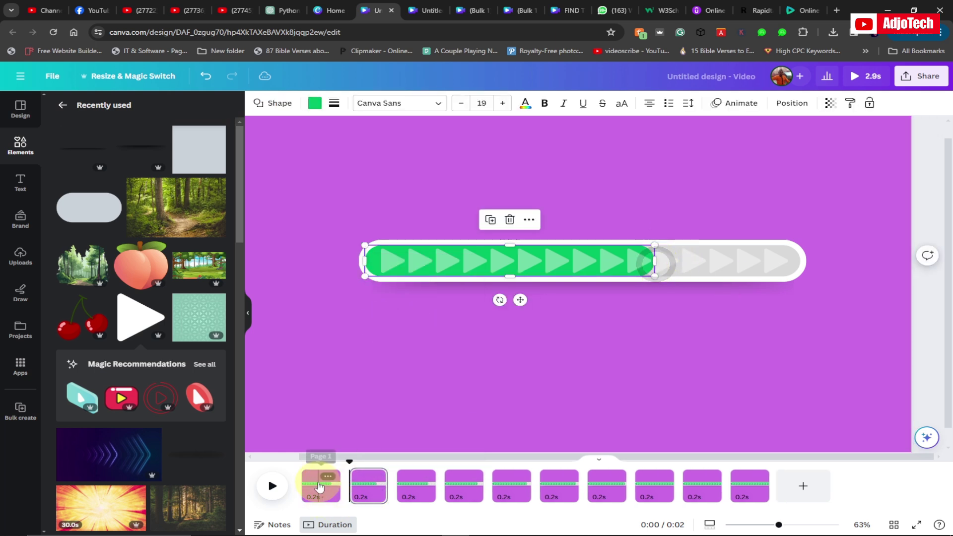
{"action": "left_click", "coordinate": [317, 481]}
{"action": "left_click", "coordinate": [364, 480]}
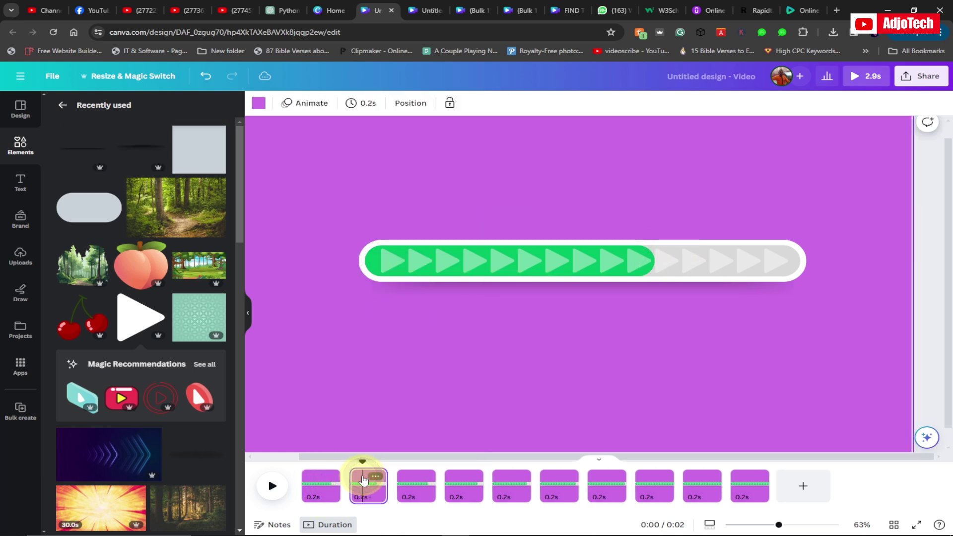
Step: Shorten the first page's green bar to just past the base of the tenth triangle and compare it with the neighbouring pages
{"action": "left_click", "coordinate": [318, 479]}
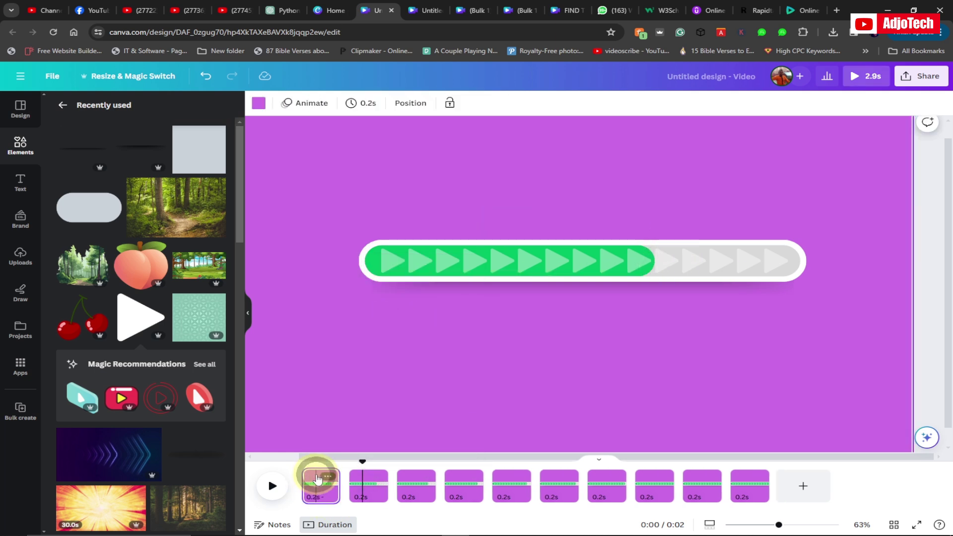
{"action": "left_click", "coordinate": [654, 253]}
{"action": "left_click_drag", "start_coordinate": [651, 259], "coordinate": [632, 260]}
{"action": "left_click", "coordinate": [409, 486]}
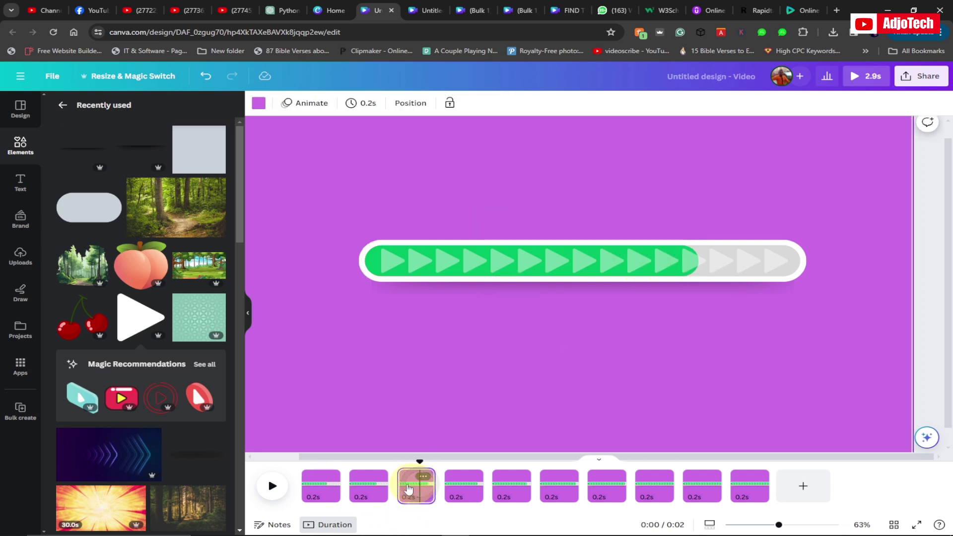
{"action": "left_click", "coordinate": [367, 482]}
{"action": "left_click", "coordinate": [322, 484]}
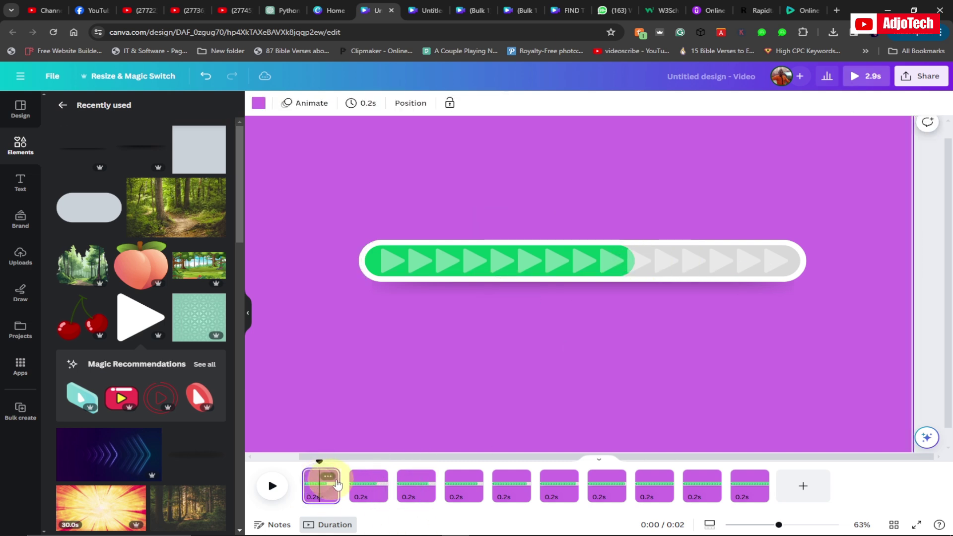
Step: Duplicate the first page and shorten the second page's green bar to just past the tip of the eighth triangle
{"action": "left_click", "coordinate": [553, 250]}
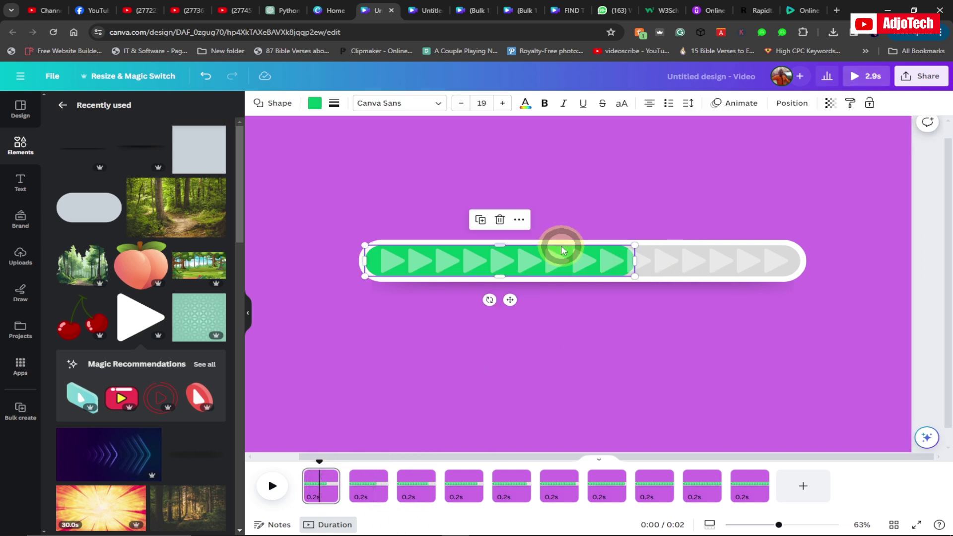
{"action": "left_click", "coordinate": [364, 479]}
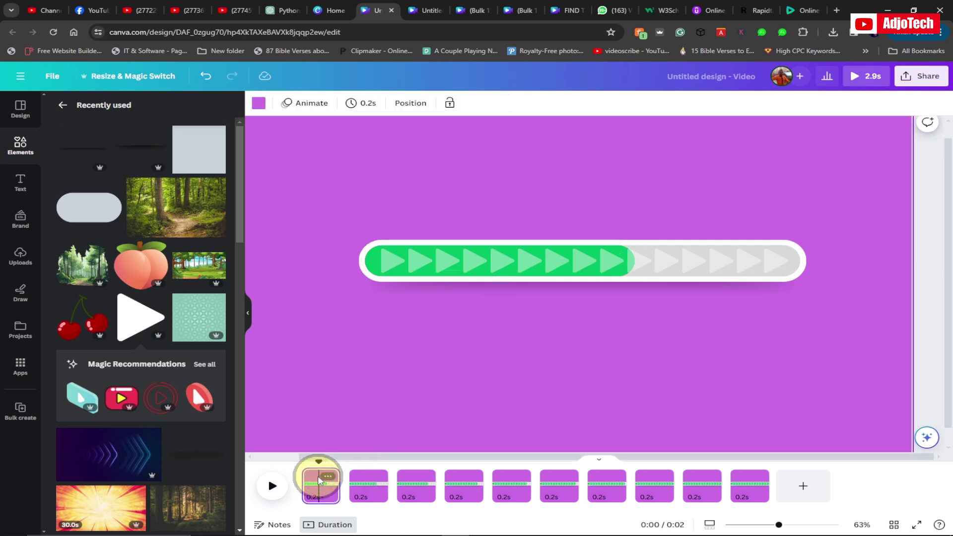
{"action": "left_click", "coordinate": [328, 476]}
{"action": "left_click", "coordinate": [377, 324]}
{"action": "left_click", "coordinate": [627, 264]}
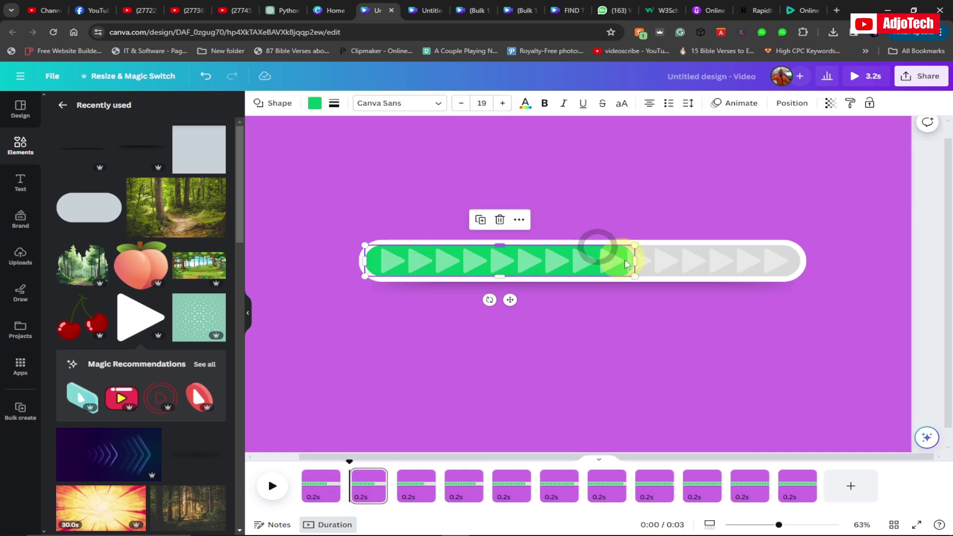
{"action": "left_click_drag", "start_coordinate": [633, 261], "coordinate": [606, 260]}
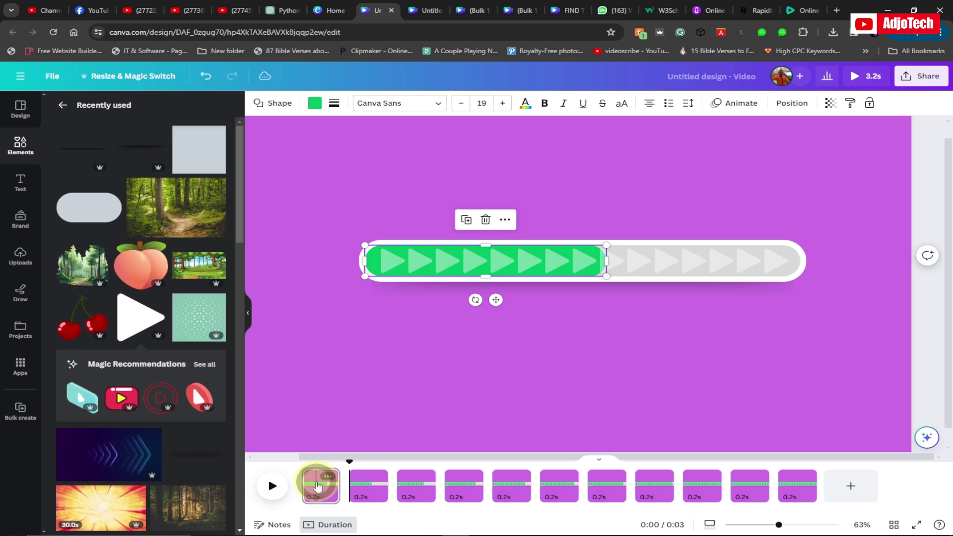
Step: Compare the first three pages and shorten the first page's green bar to the near part of the eighth triangle
{"action": "left_click", "coordinate": [318, 487]}
{"action": "left_click", "coordinate": [366, 478]}
{"action": "left_click", "coordinate": [421, 478]}
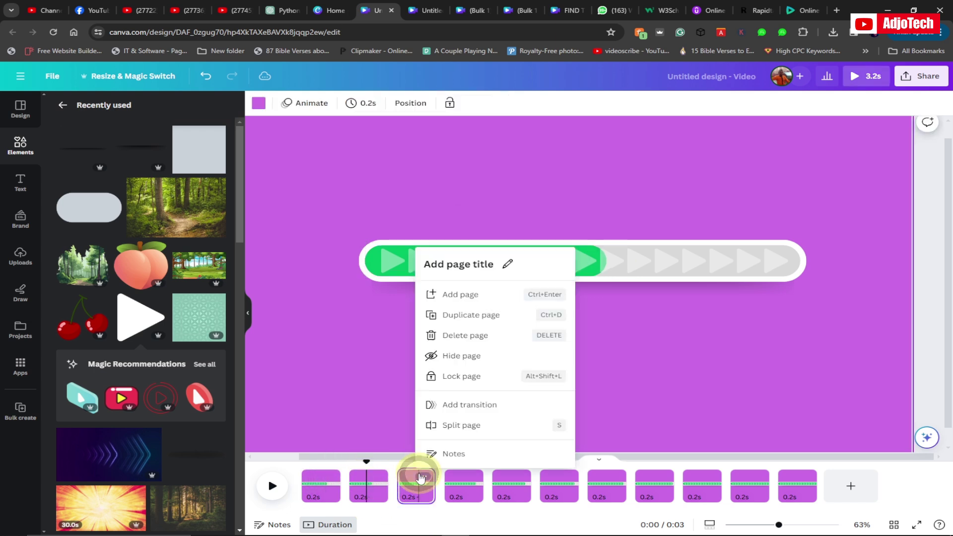
{"action": "left_click", "coordinate": [375, 476]}
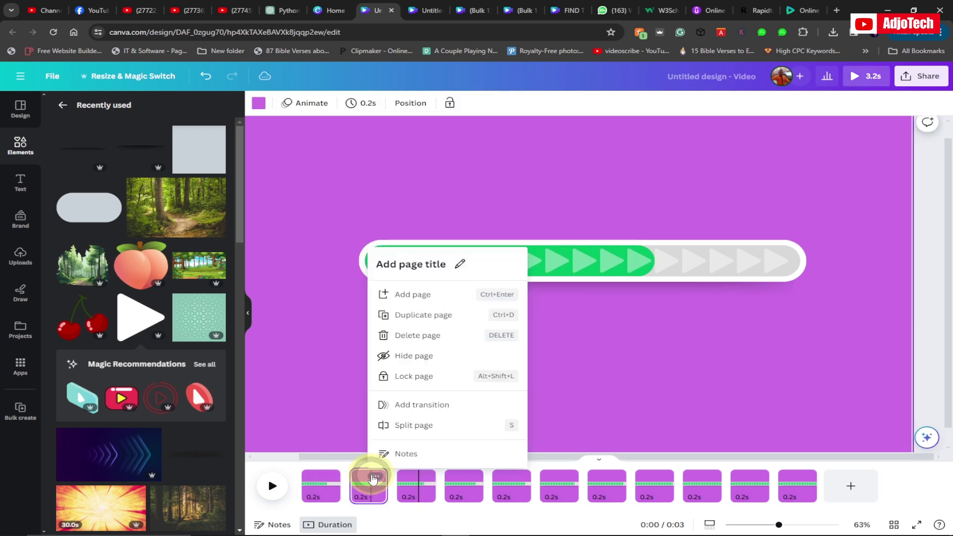
{"action": "left_click", "coordinate": [313, 479]}
{"action": "left_click", "coordinate": [610, 252]}
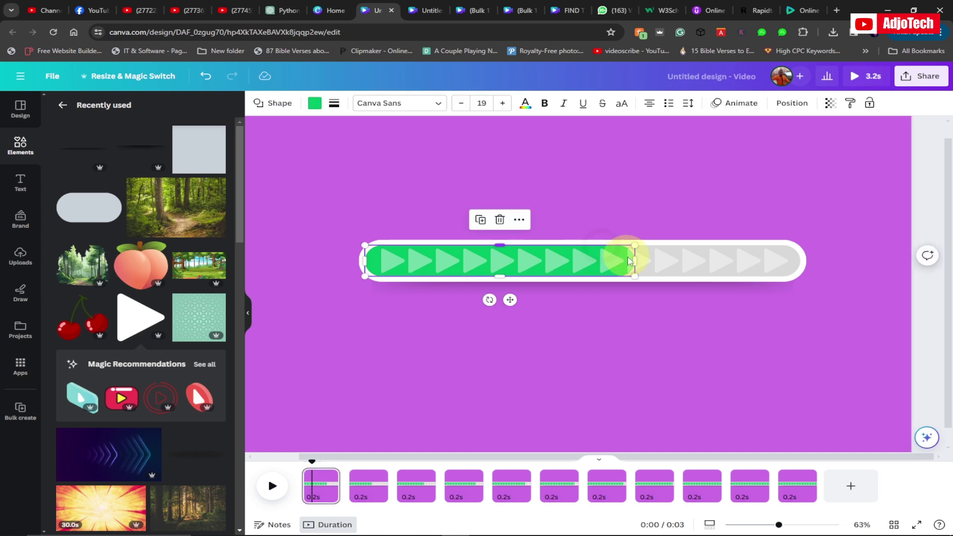
{"action": "left_click_drag", "start_coordinate": [627, 259], "coordinate": [582, 259]}
{"action": "left_click", "coordinate": [417, 483]}
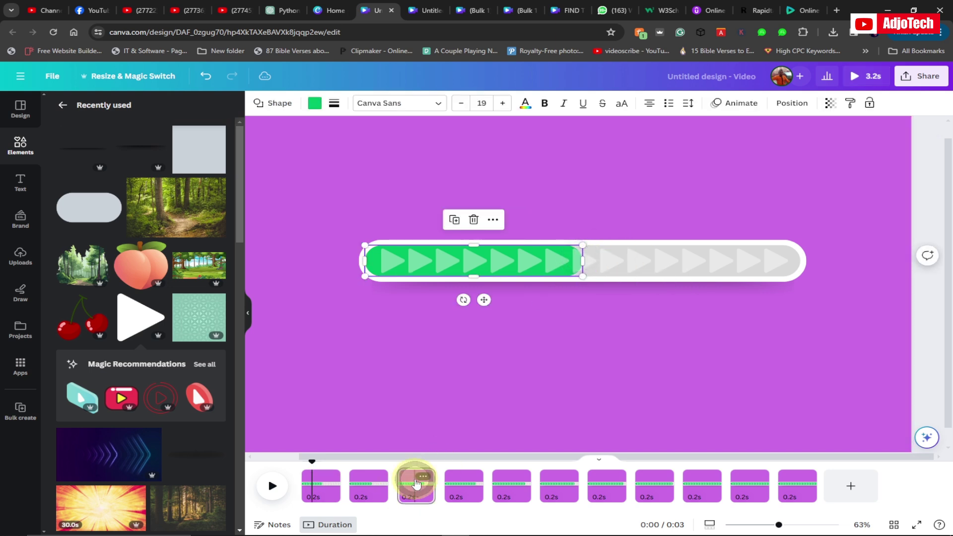
{"action": "left_click", "coordinate": [376, 476]}
{"action": "left_click", "coordinate": [320, 482]}
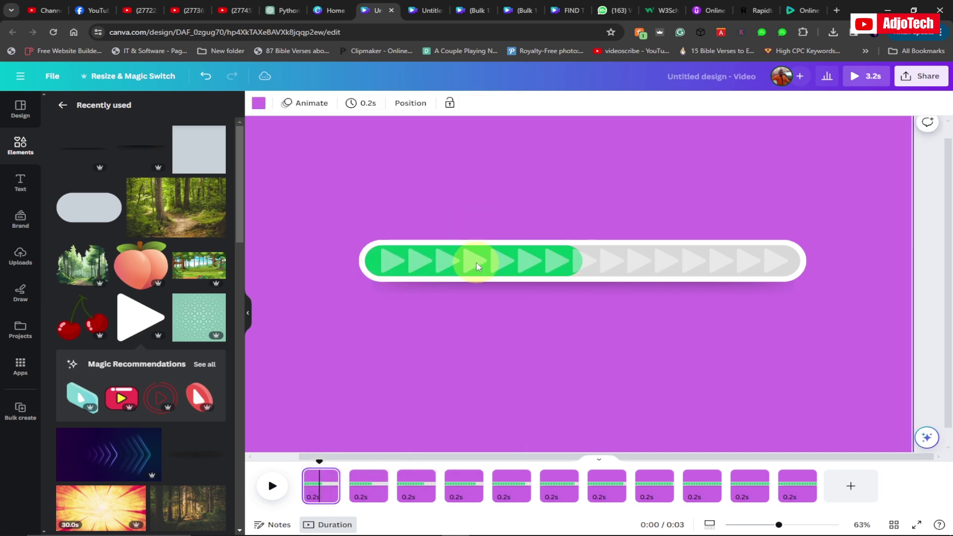
Step: Duplicate the first page and shorten the first page's green bar to about the middle of the seventh triangle
{"action": "left_click", "coordinate": [326, 477]}
{"action": "left_click", "coordinate": [377, 320]}
{"action": "left_click", "coordinate": [530, 266]}
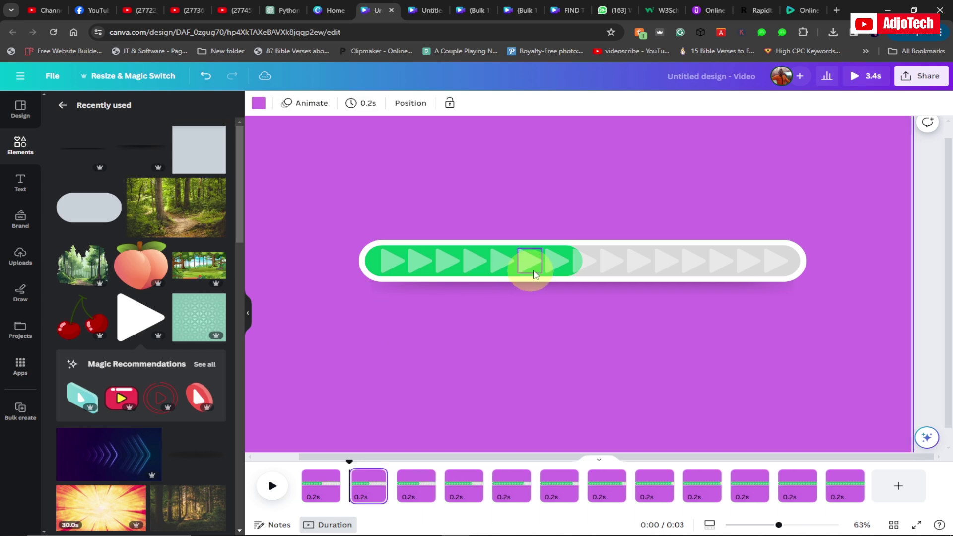
{"action": "left_click", "coordinate": [320, 479]}
{"action": "left_click", "coordinate": [548, 263]}
{"action": "left_click", "coordinate": [578, 262]}
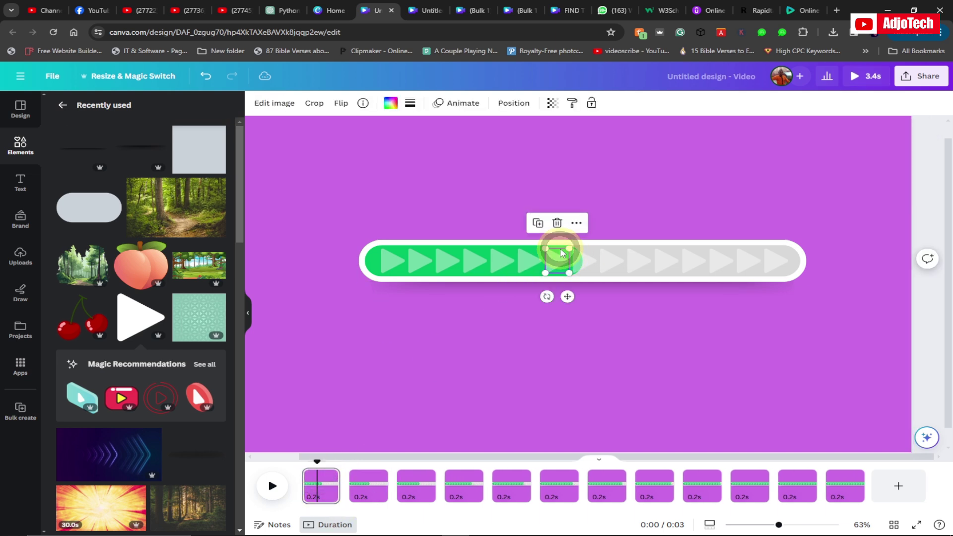
{"action": "left_click", "coordinate": [576, 261]}
{"action": "left_click_drag", "start_coordinate": [576, 260], "coordinate": [556, 260]}
Step: Duplicate the first page and shorten the first page's green bar to about the middle of the sixth triangle
{"action": "left_click", "coordinate": [327, 477]}
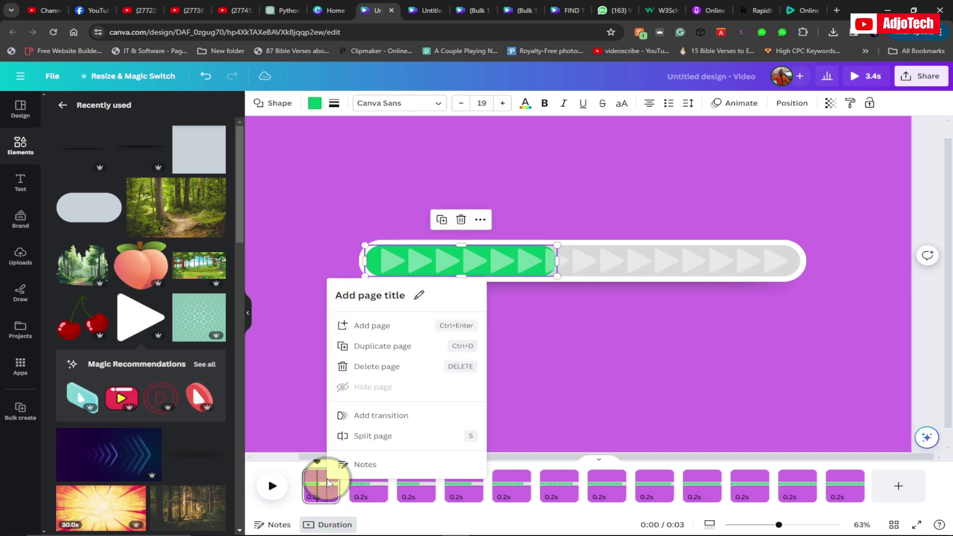
{"action": "left_click", "coordinate": [380, 324]}
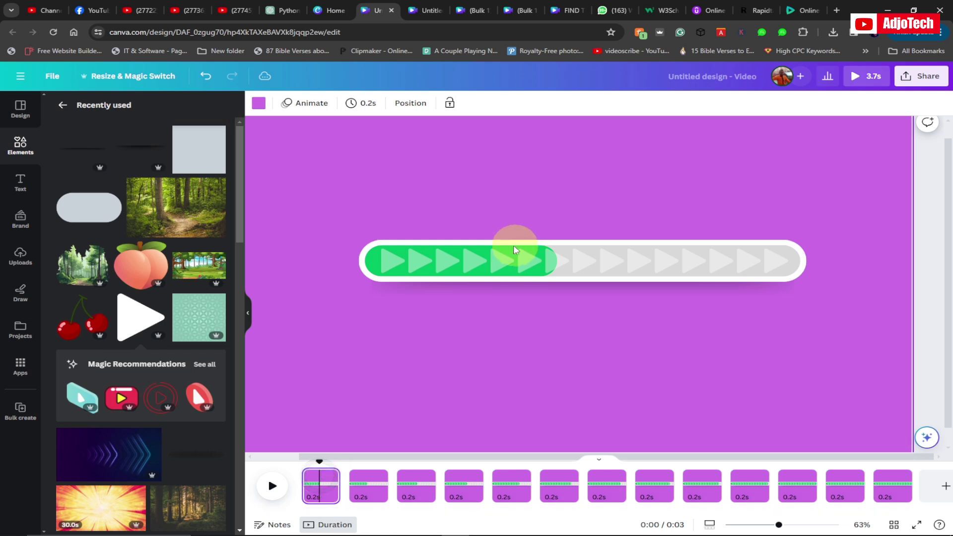
{"action": "left_click", "coordinate": [546, 260]}
{"action": "left_click_drag", "start_coordinate": [557, 260], "coordinate": [529, 260]}
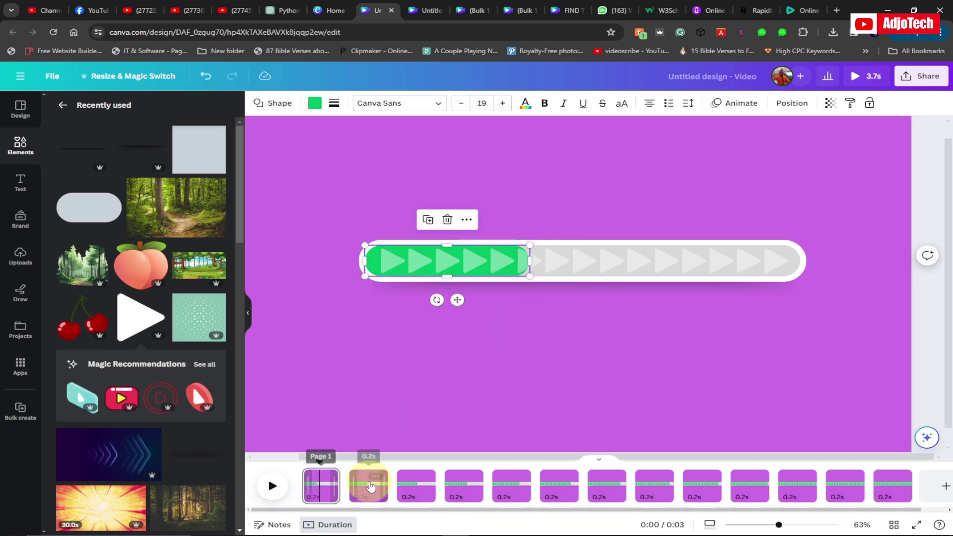
{"action": "left_click", "coordinate": [321, 485]}
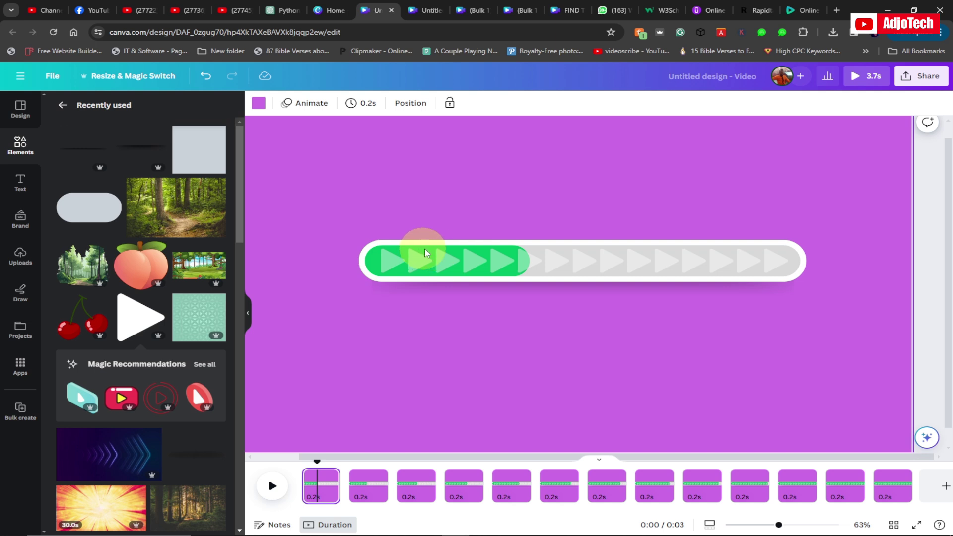
Step: Recolour the first page's green progress bar to the light orange default solid colour
{"action": "left_click", "coordinate": [421, 250]}
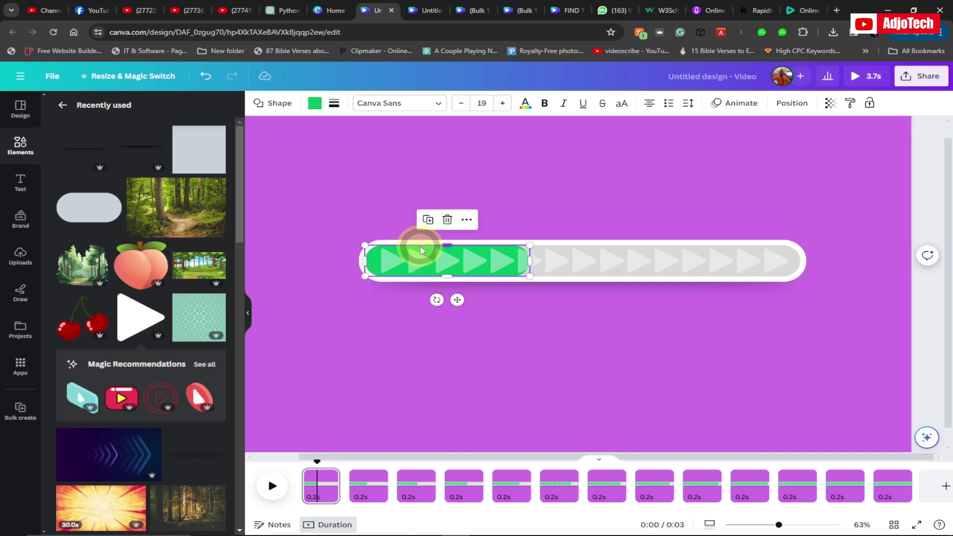
{"action": "left_click", "coordinate": [314, 107]}
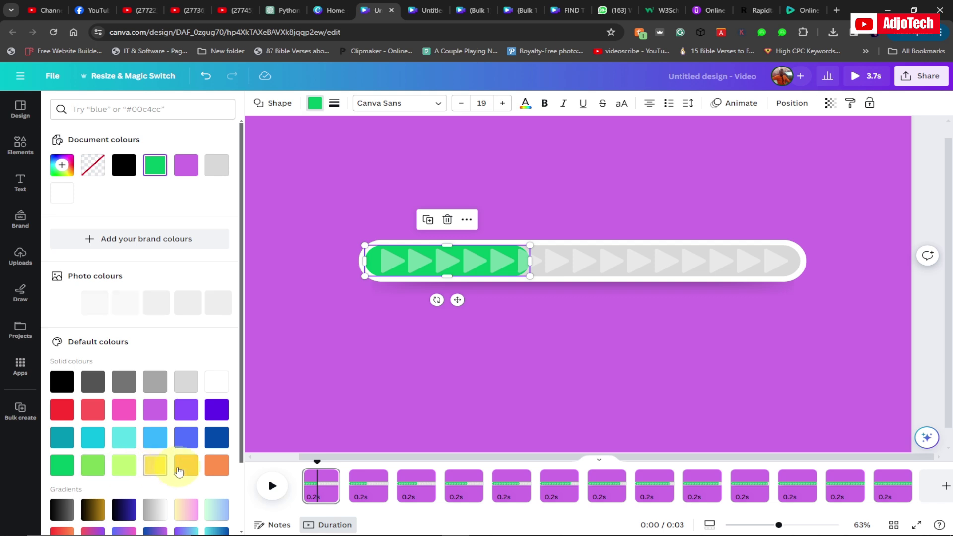
{"action": "left_click", "coordinate": [185, 467]}
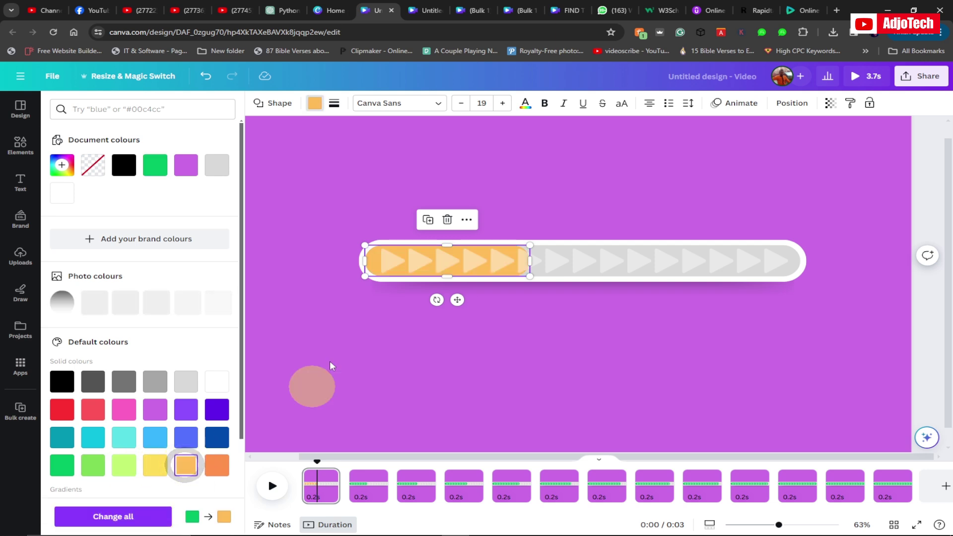
Step: Duplicate the first page and shorten the first page's orange bar to a width of about 387, mid-way through the fifth triangle
{"action": "left_click", "coordinate": [326, 477]}
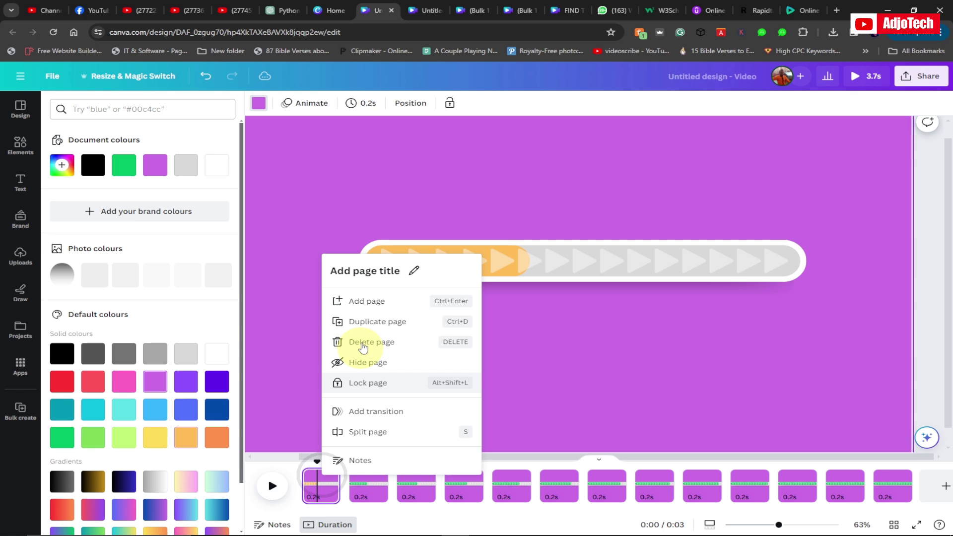
{"action": "left_click", "coordinate": [370, 320]}
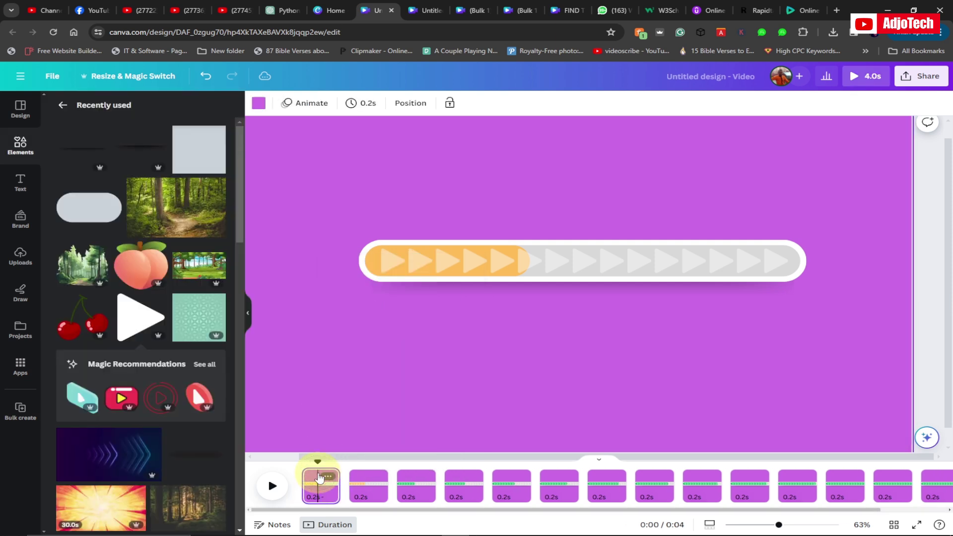
{"action": "left_click", "coordinate": [505, 248]}
{"action": "left_click_drag", "start_coordinate": [530, 260], "coordinate": [502, 259]}
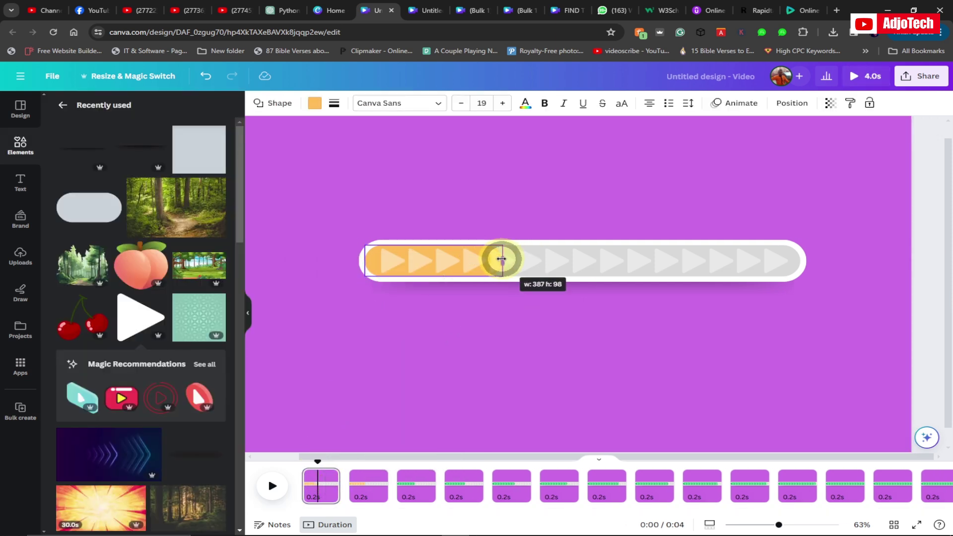
Step: Duplicate the first page and shorten the first page's orange bar to just past the middle of the fourth triangle
{"action": "left_click", "coordinate": [327, 477]}
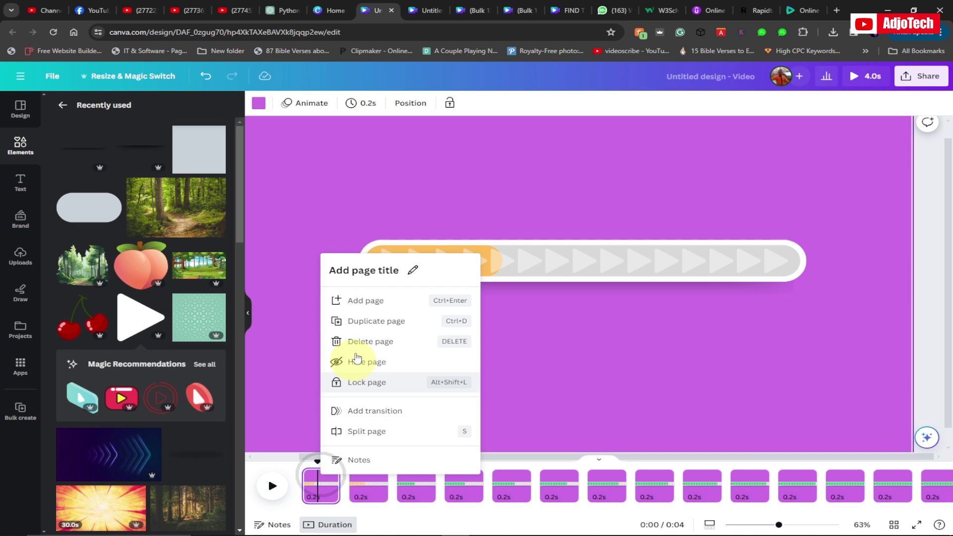
{"action": "left_click", "coordinate": [367, 321]}
{"action": "left_click", "coordinate": [452, 256]}
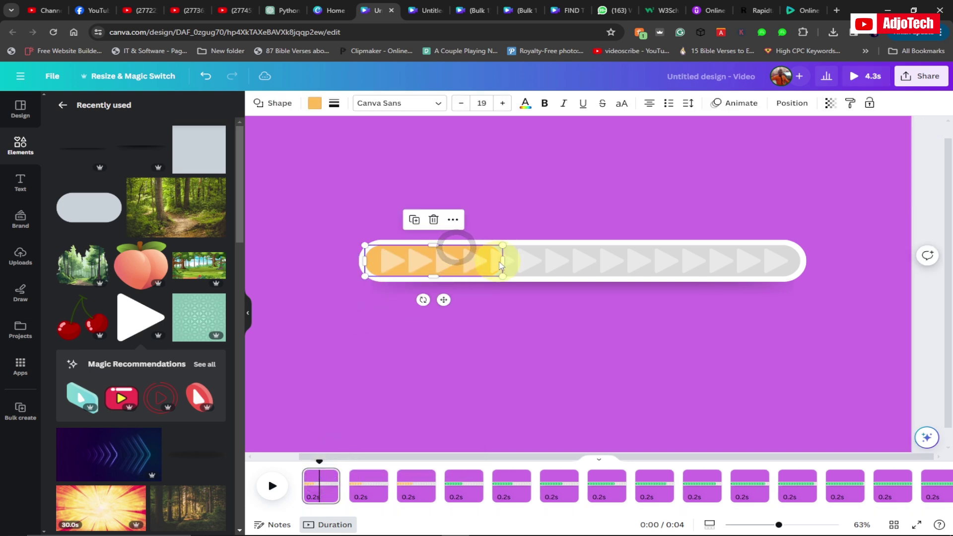
{"action": "left_click_drag", "start_coordinate": [502, 260], "coordinate": [479, 261]}
Step: Duplicate the first page and shorten the first page's orange bar to just past the middle of the third triangle
{"action": "left_click", "coordinate": [328, 476]}
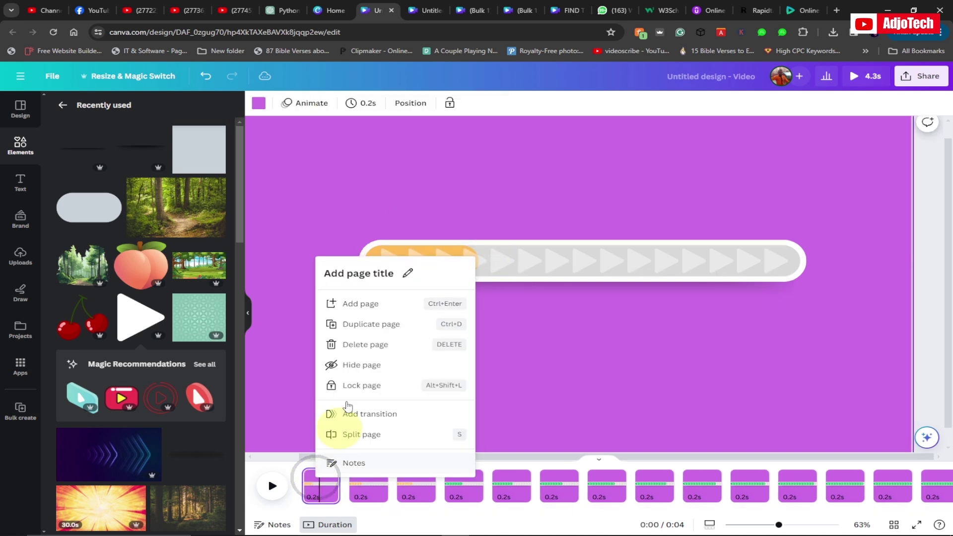
{"action": "left_click", "coordinate": [366, 323]}
{"action": "left_click", "coordinate": [447, 246]}
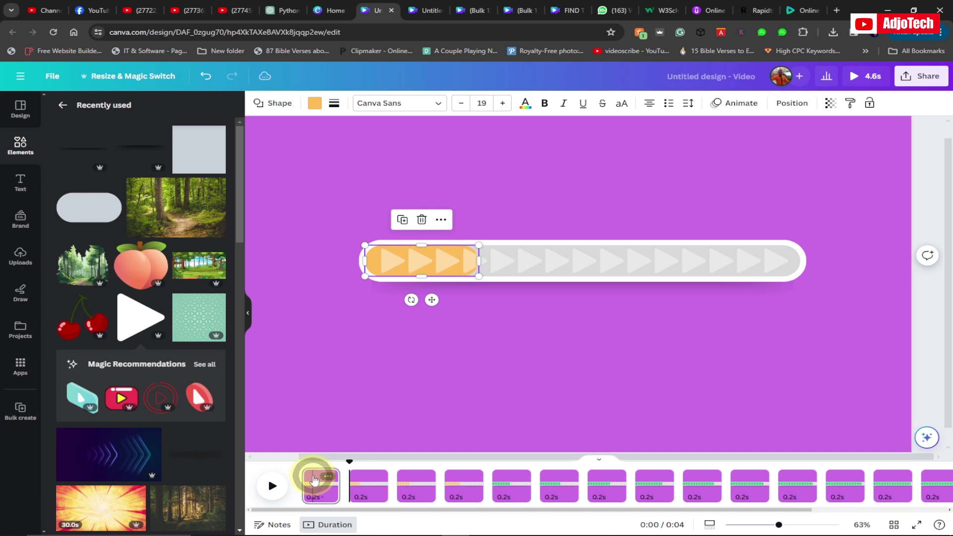
{"action": "left_click", "coordinate": [318, 482]}
{"action": "left_click", "coordinate": [450, 251]}
{"action": "left_click_drag", "start_coordinate": [479, 260], "coordinate": [453, 260]}
Step: Duplicate the first page and shorten the first page's orange bar to the tip of the second triangle
{"action": "right_click", "coordinate": [322, 481]}
{"action": "left_click", "coordinate": [372, 365]}
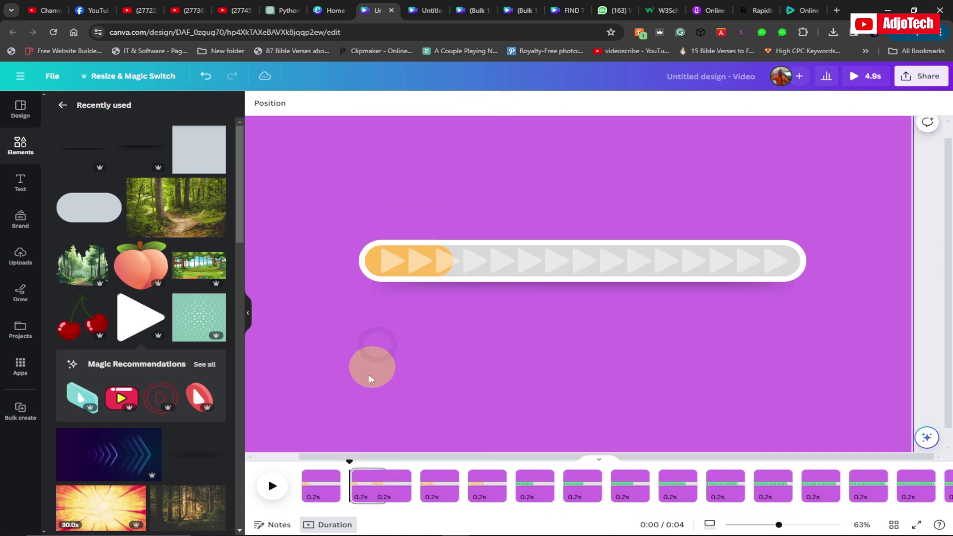
{"action": "left_click", "coordinate": [314, 490]}
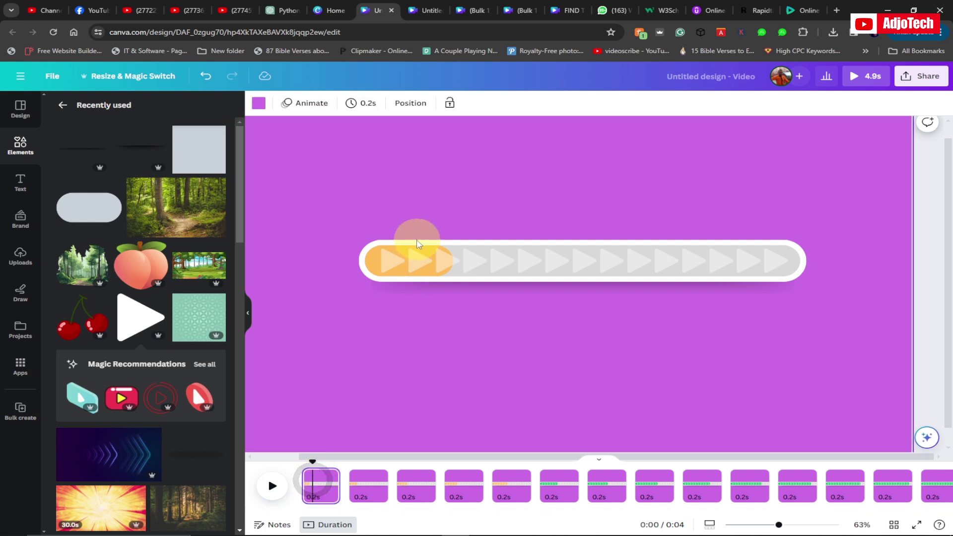
{"action": "left_click", "coordinate": [452, 259]}
{"action": "left_click_drag", "start_coordinate": [452, 259], "coordinate": [431, 259]}
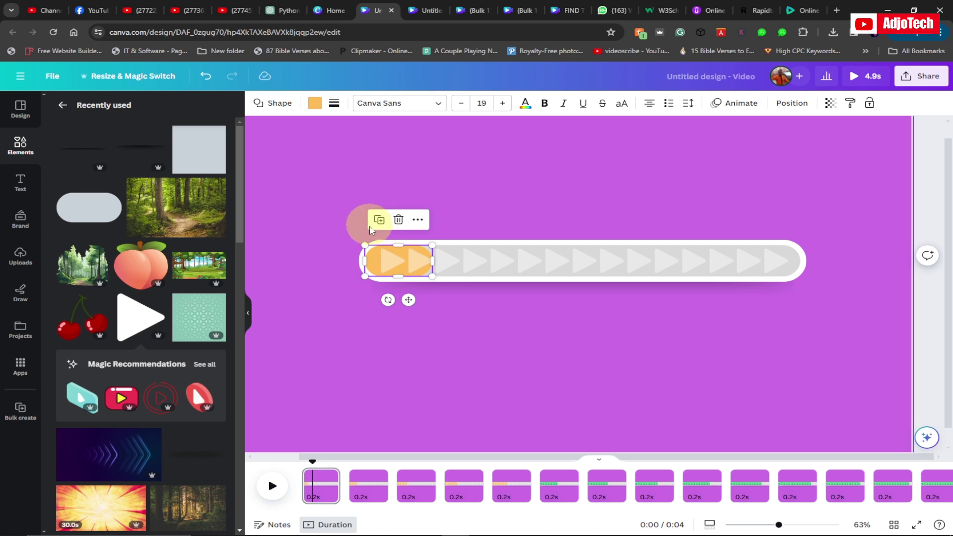
Step: Recolour the first page's orange progress bar to the red default solid colour
{"action": "left_click", "coordinate": [314, 105]}
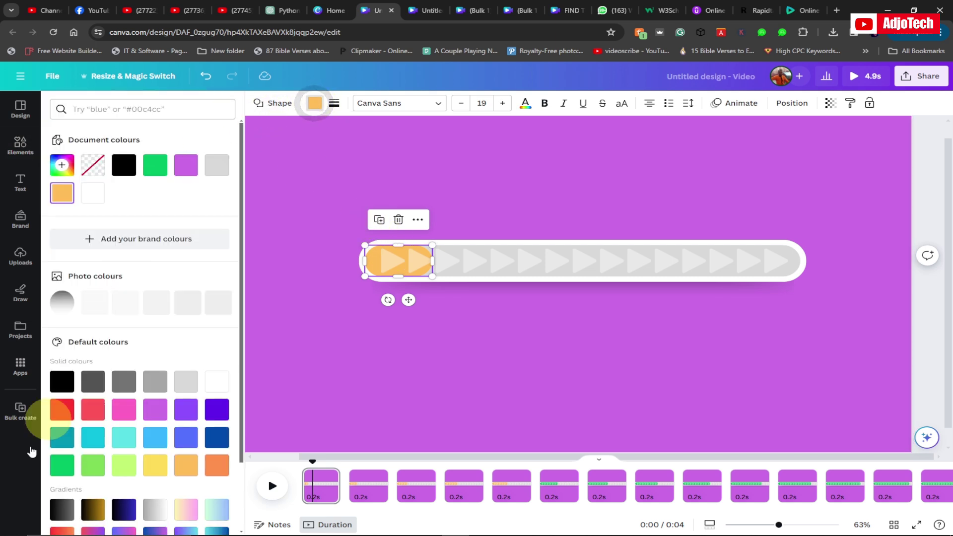
{"action": "left_click", "coordinate": [63, 413]}
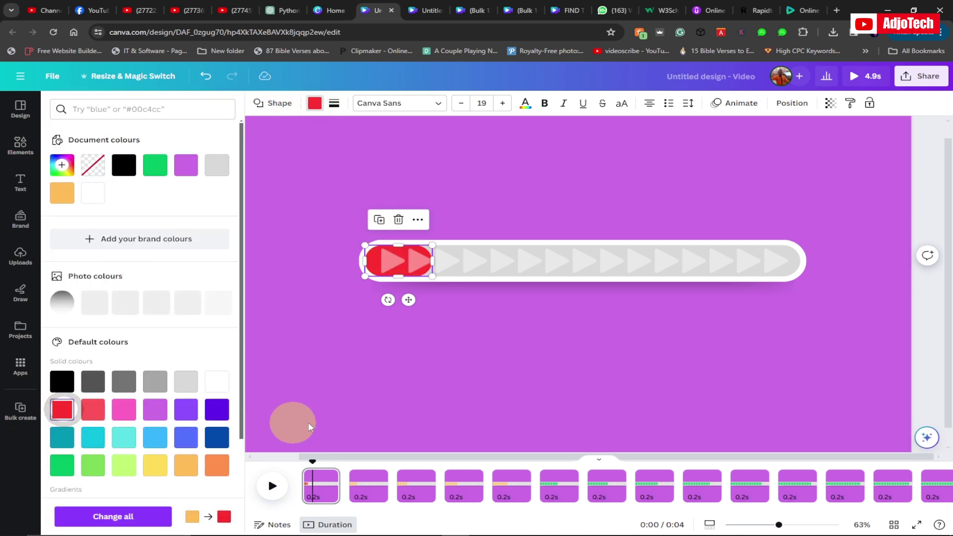
Step: Duplicate the first page and shorten the first page's red bar to the tip of the first triangle
{"action": "left_click", "coordinate": [327, 477]}
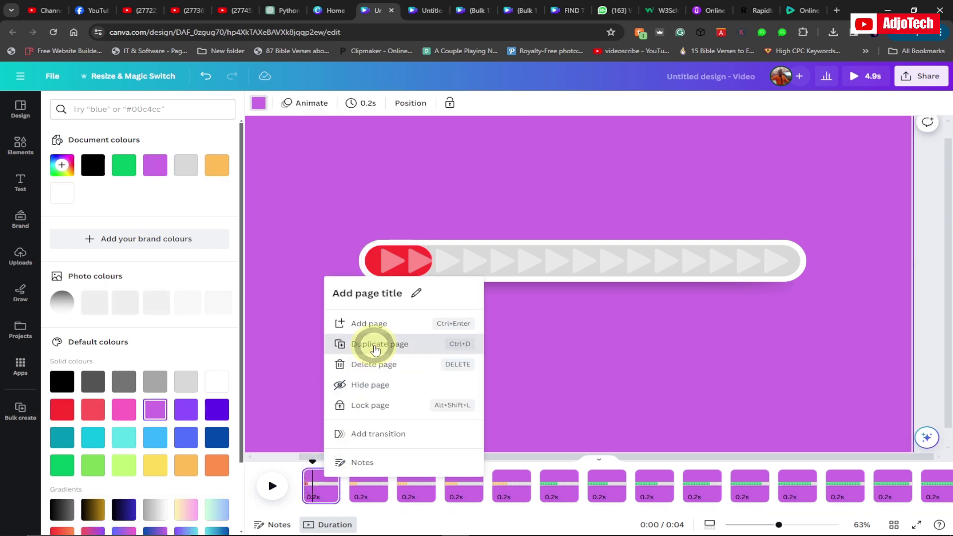
{"action": "left_click", "coordinate": [374, 345]}
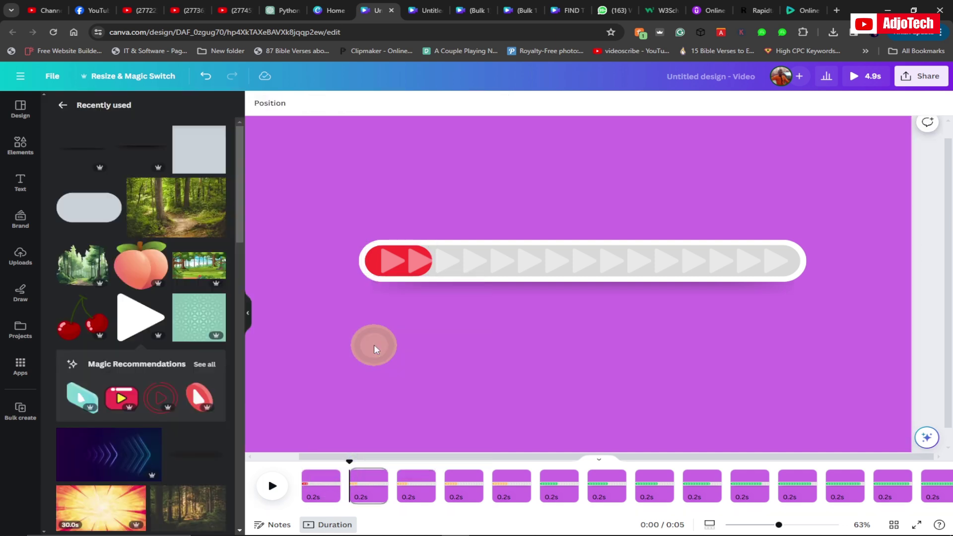
{"action": "left_click", "coordinate": [317, 479]}
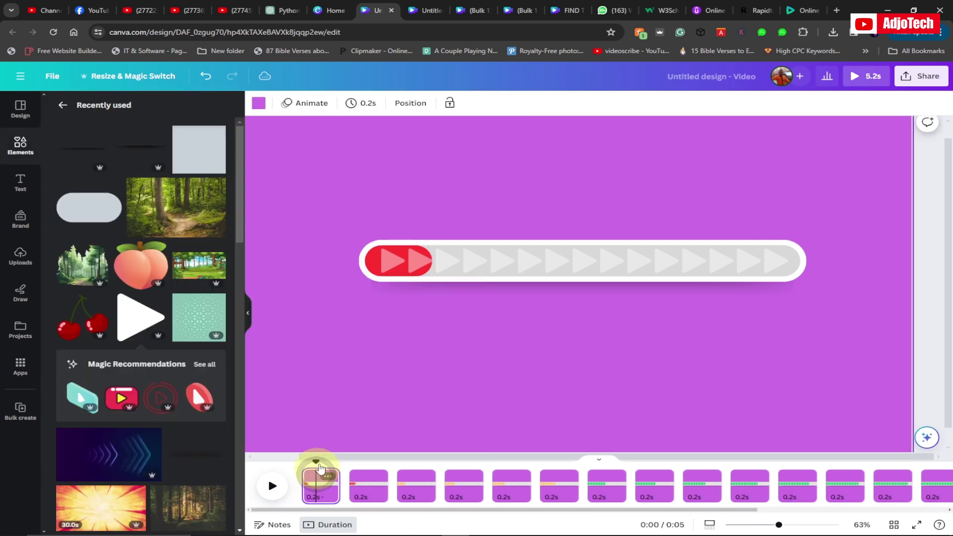
{"action": "left_click", "coordinate": [399, 252]}
{"action": "left_click_drag", "start_coordinate": [430, 260], "coordinate": [409, 260]}
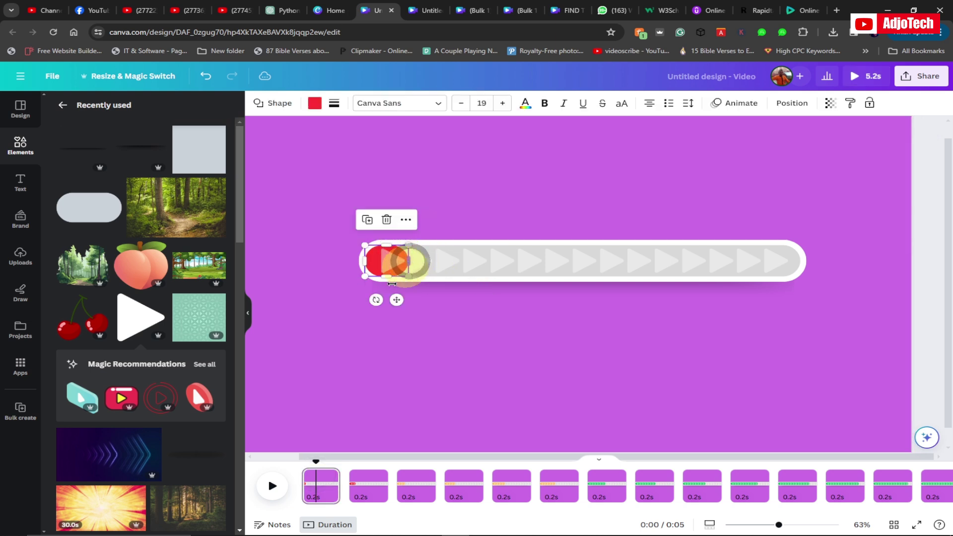
Step: Duplicate the first page and shorten the first page's red bar to just past the back edge of the first triangle
{"action": "right_click", "coordinate": [319, 484]}
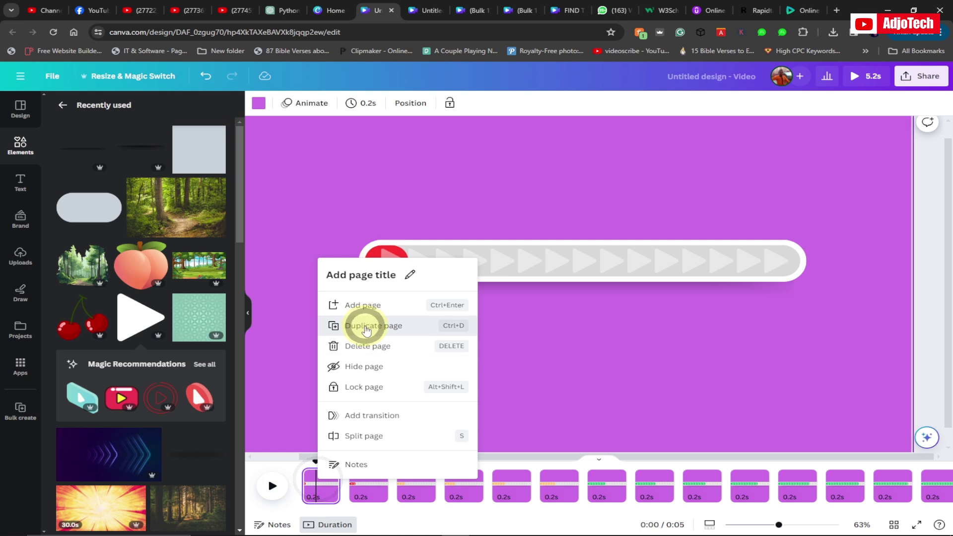
{"action": "left_click", "coordinate": [364, 326]}
{"action": "left_click", "coordinate": [319, 479]}
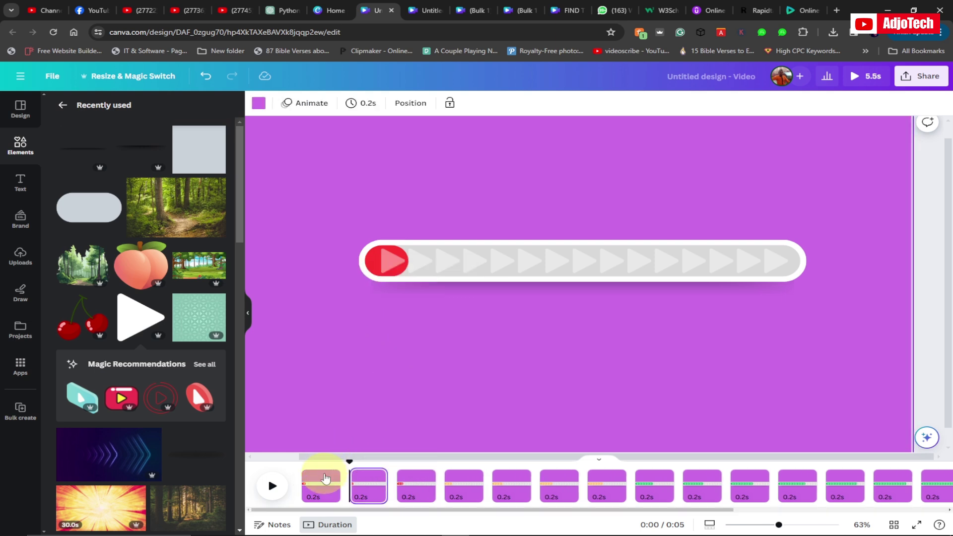
{"action": "right_click", "coordinate": [325, 477]}
{"action": "left_click", "coordinate": [399, 231]}
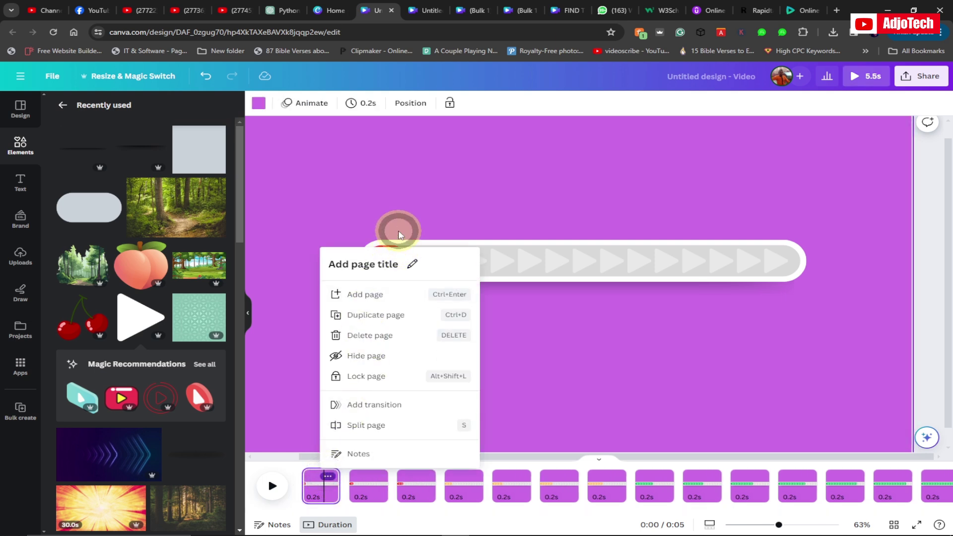
{"action": "left_click", "coordinate": [404, 266]}
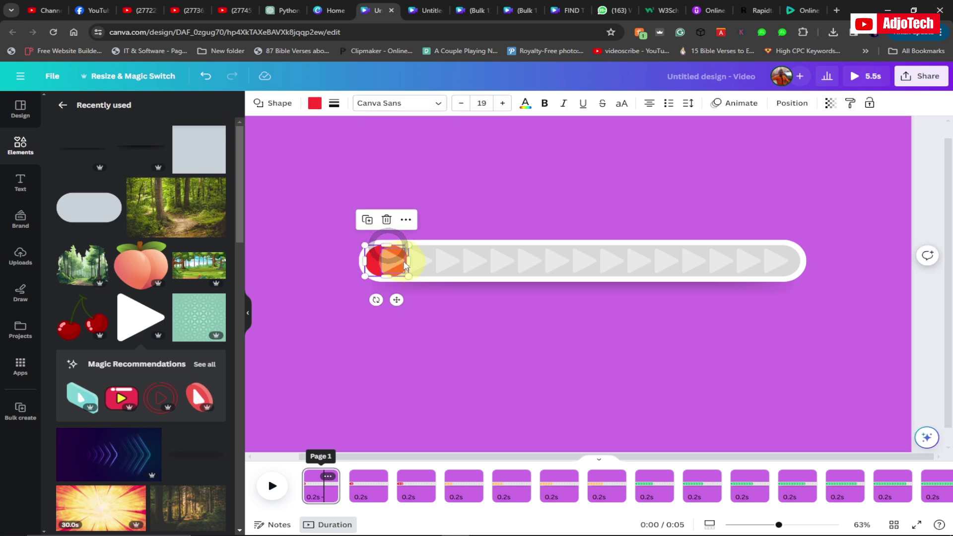
{"action": "left_click_drag", "start_coordinate": [403, 261], "coordinate": [389, 260]}
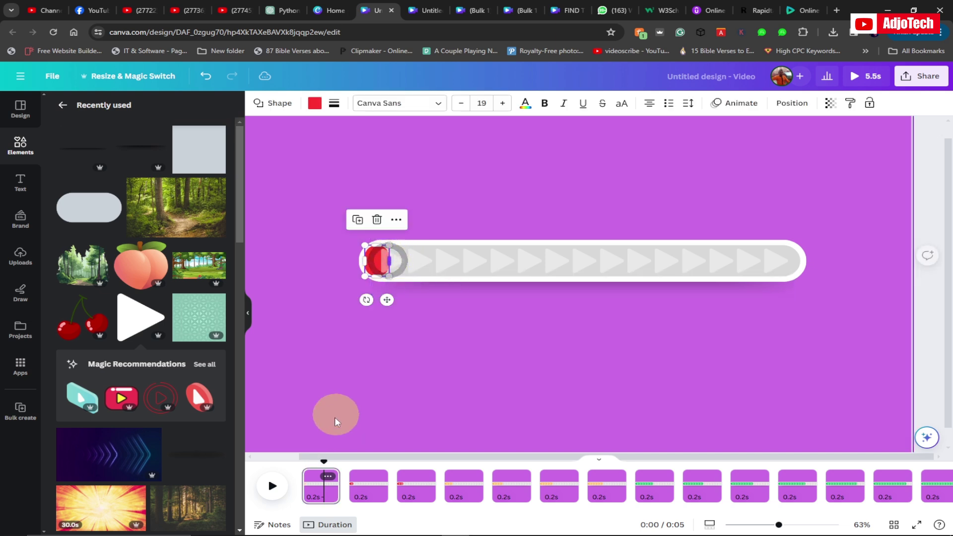
Step: Duplicate the first page and delete the red progress bar from the first page, leaving only the empty grey track
{"action": "right_click", "coordinate": [315, 480]}
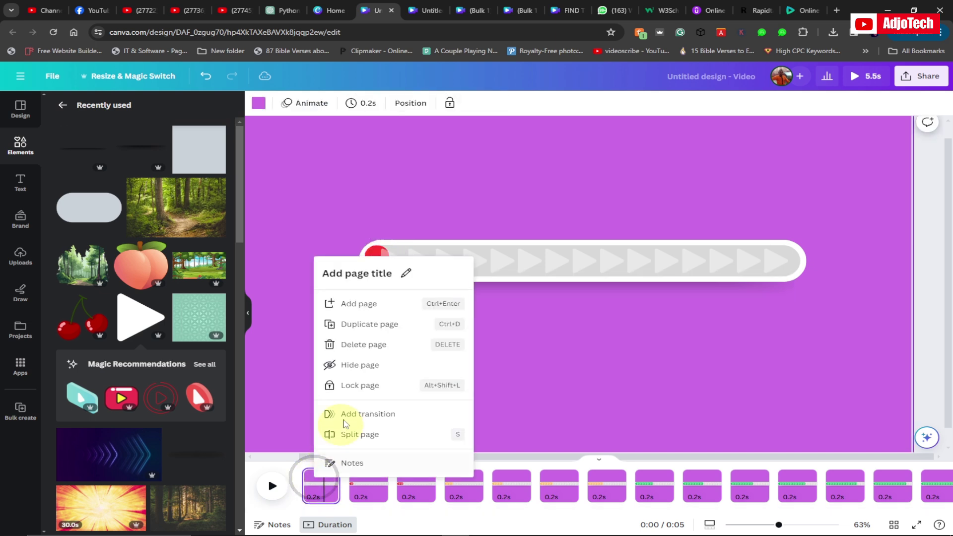
{"action": "left_click", "coordinate": [369, 324]}
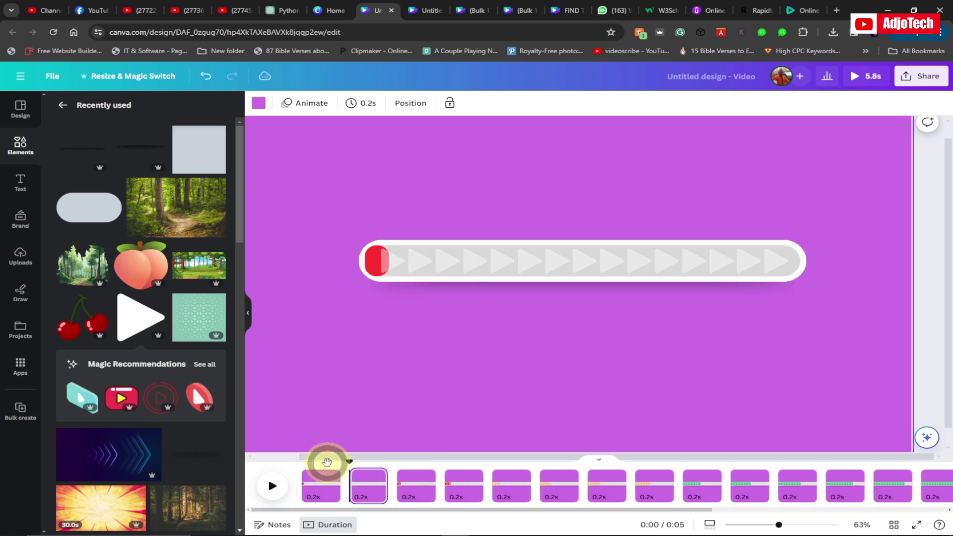
{"action": "left_click", "coordinate": [322, 485]}
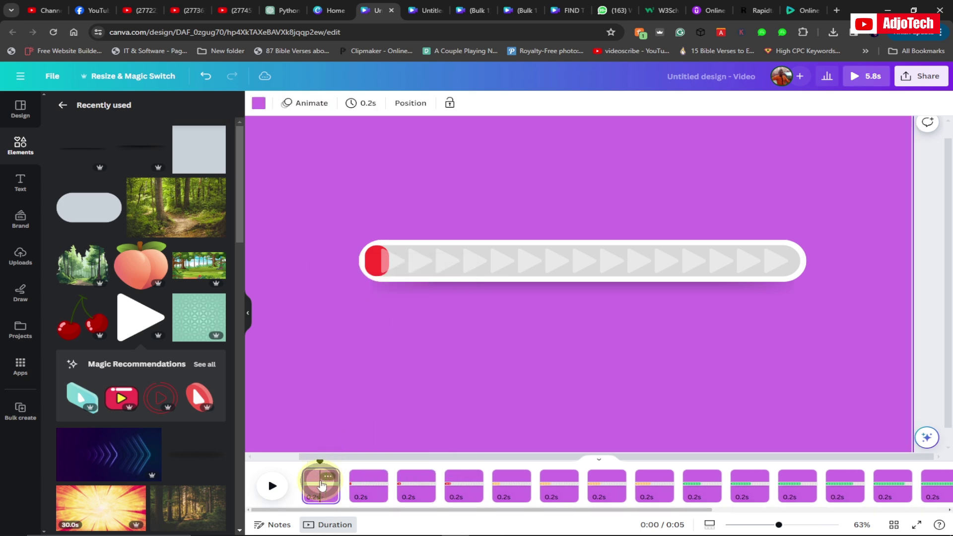
{"action": "left_click", "coordinate": [370, 252]}
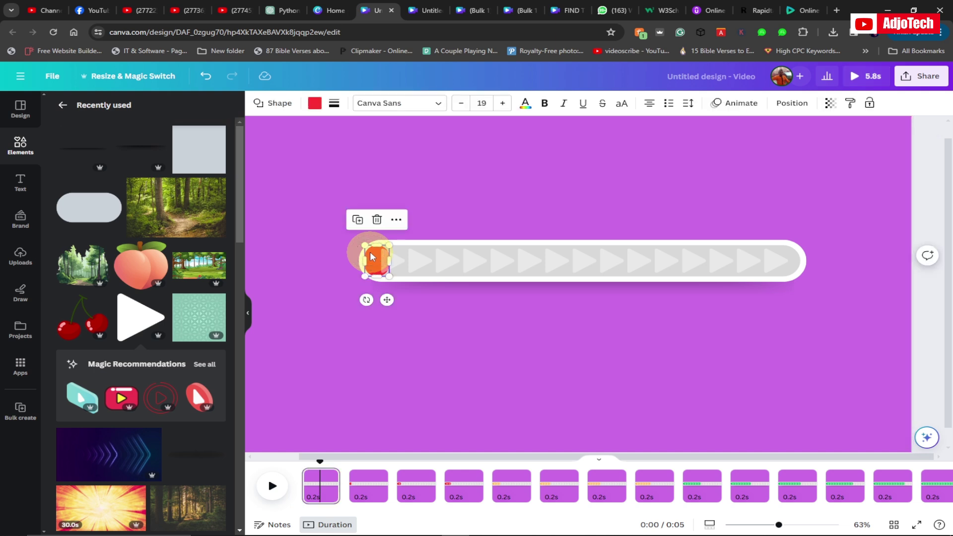
{"action": "key", "text": "Delete"}
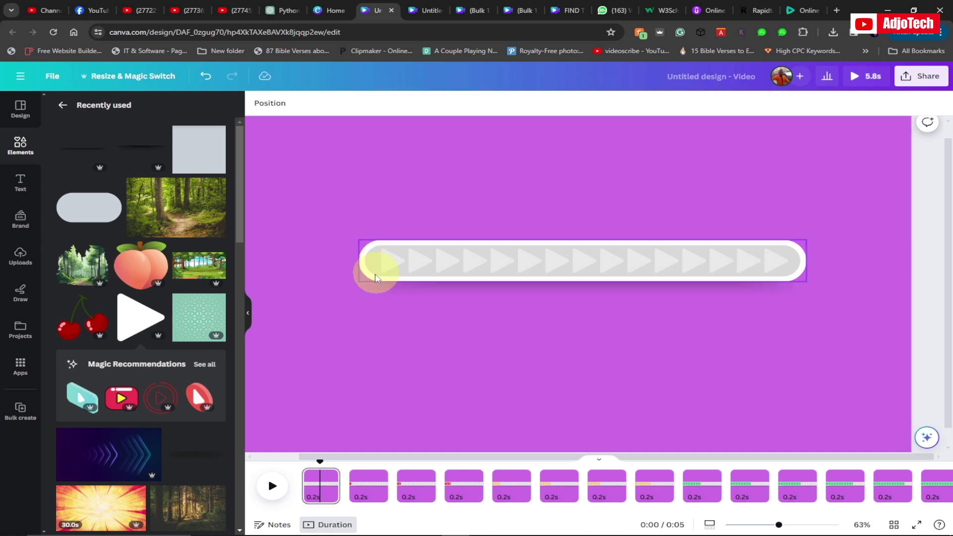
Step: Play the whole loading bar animation from the start of the timeline
{"action": "left_click", "coordinate": [300, 464]}
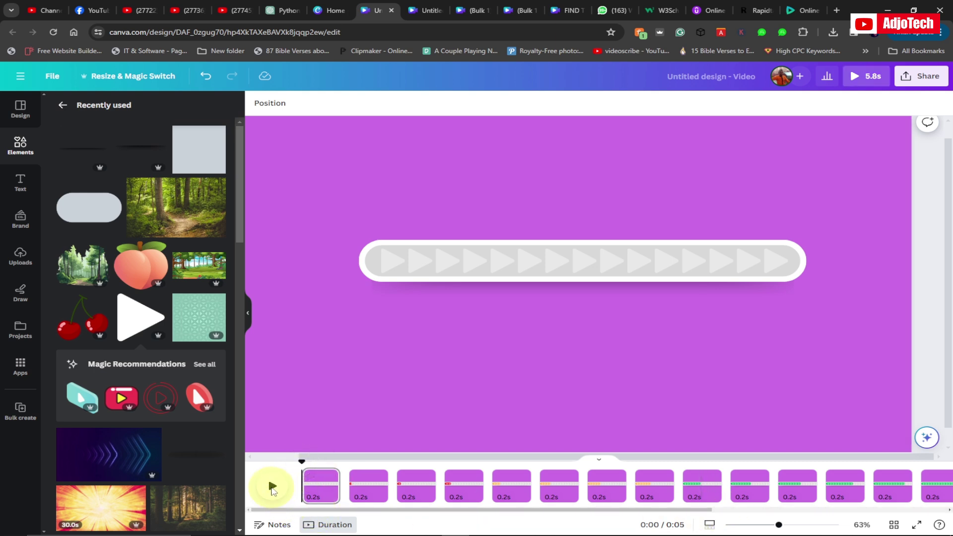
{"action": "left_click", "coordinate": [273, 483]}
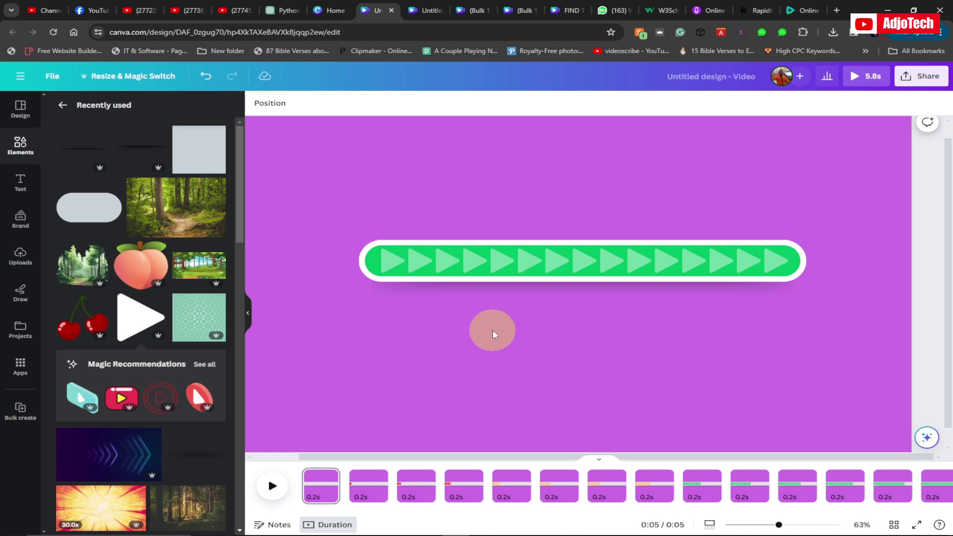
Step: Download all pages of the design as an MP4 video at 1080p quality
{"action": "left_click", "coordinate": [925, 79]}
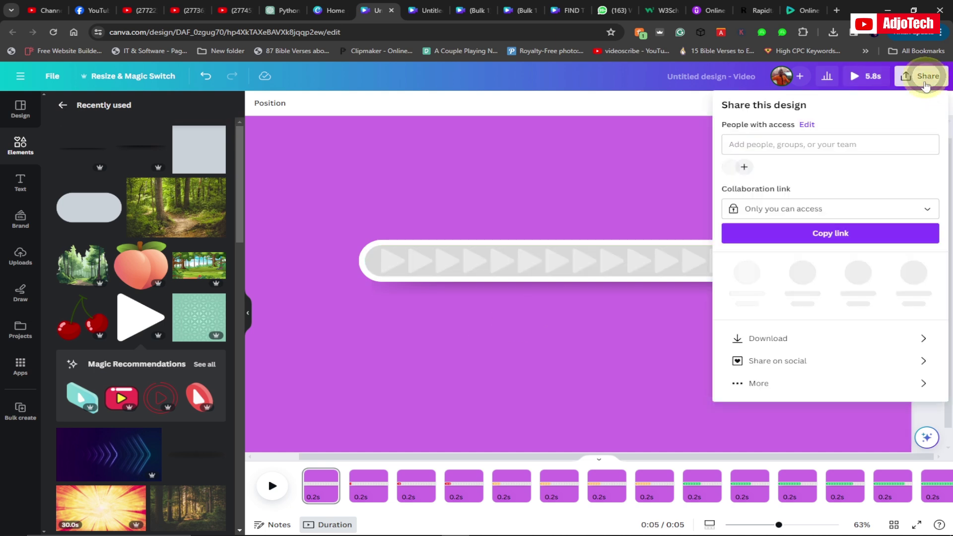
{"action": "left_click", "coordinate": [778, 335]}
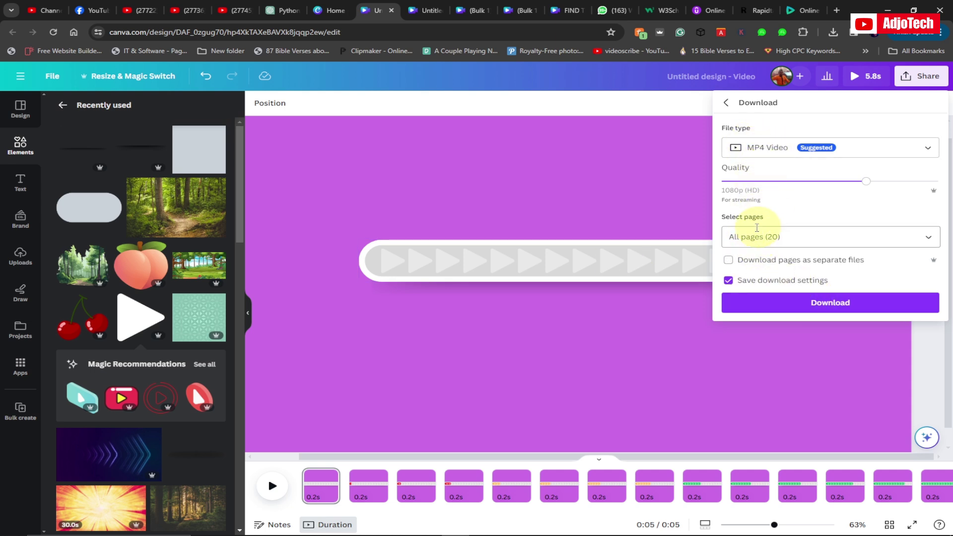
{"action": "left_click", "coordinate": [830, 304]}
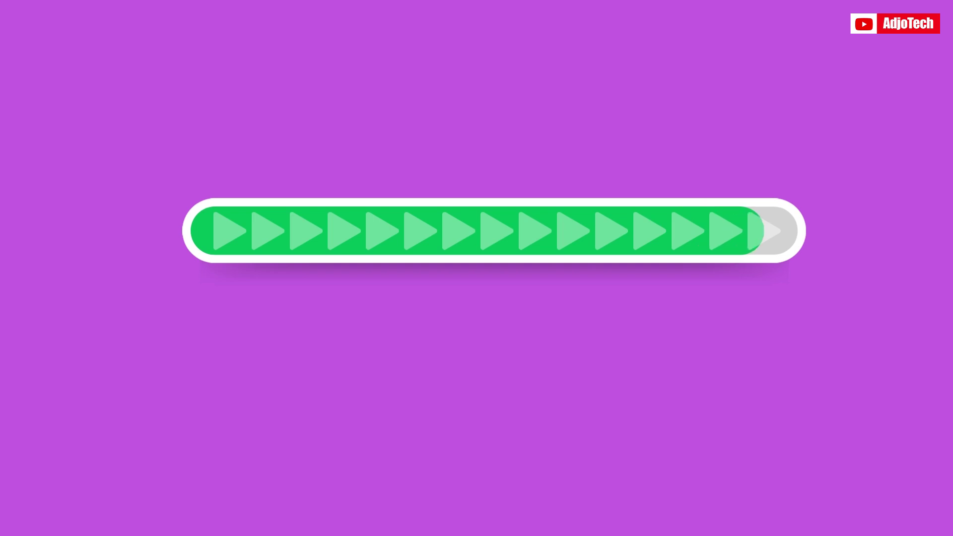
Step: Replay the downloaded Untitled design (11).mp4 from the beginning in VLC media player and pause it near the end
{"action": "left_click", "coordinate": [34, 511]}
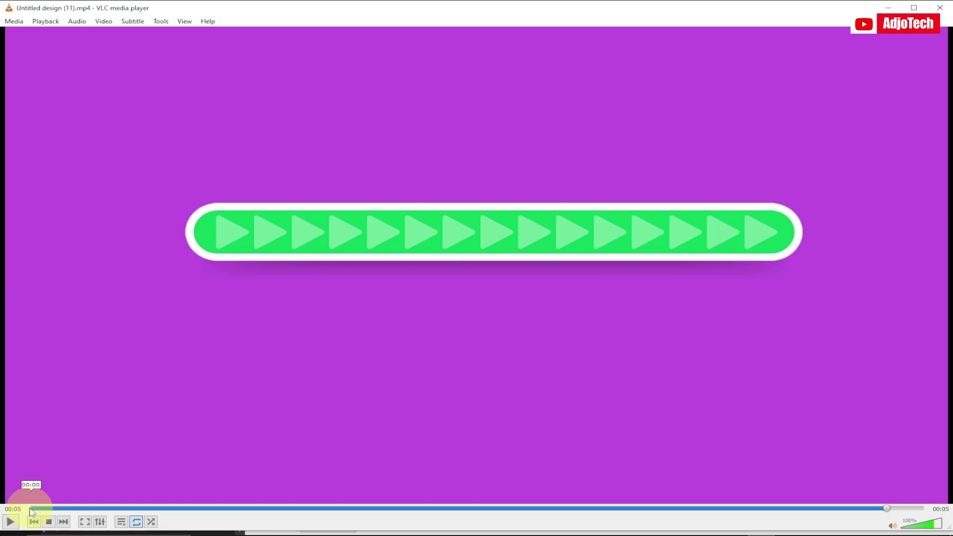
{"action": "left_click", "coordinate": [32, 508]}
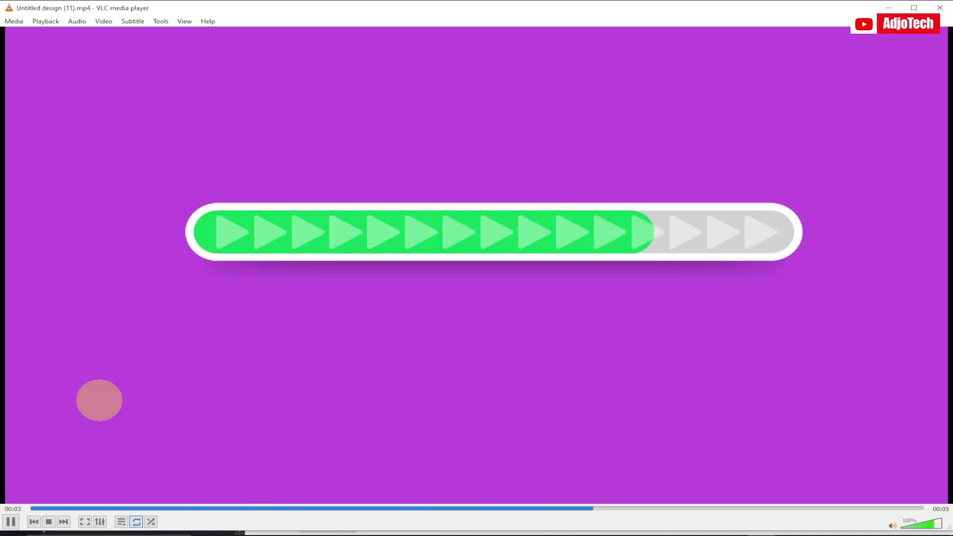
{"action": "left_click", "coordinate": [102, 400]}
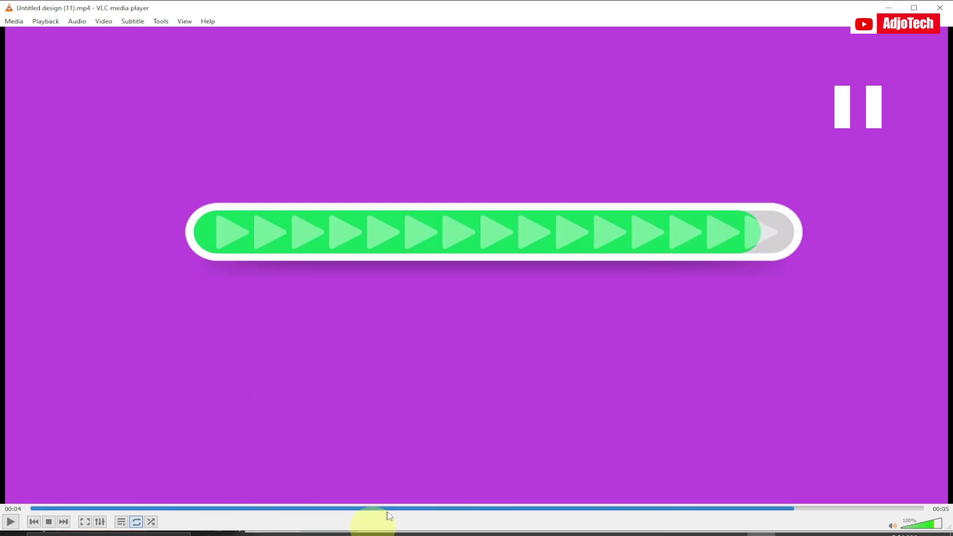
Step: Switch to the Clideo site in the browser and open its Reverse Video tool from the full tools list
{"action": "left_click", "coordinate": [456, 527]}
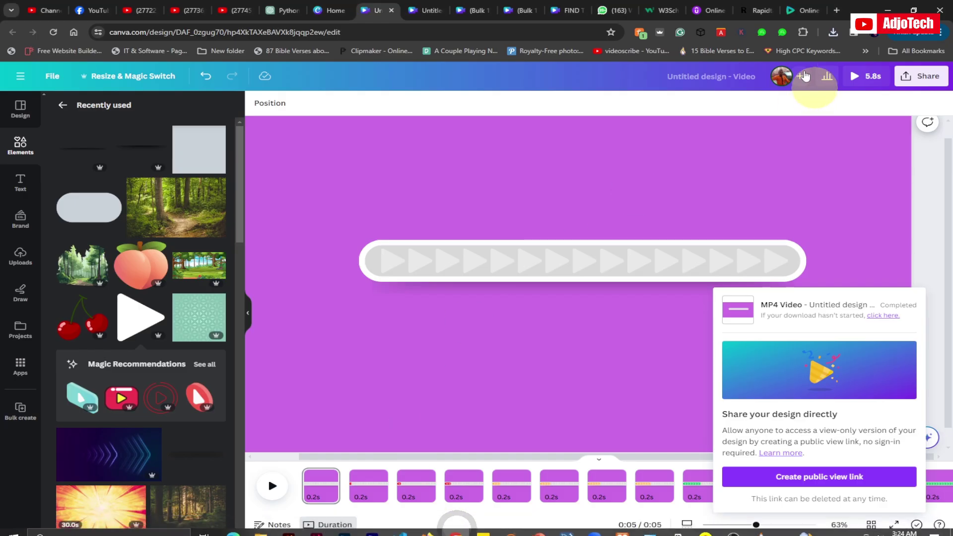
{"action": "left_click", "coordinate": [799, 11]}
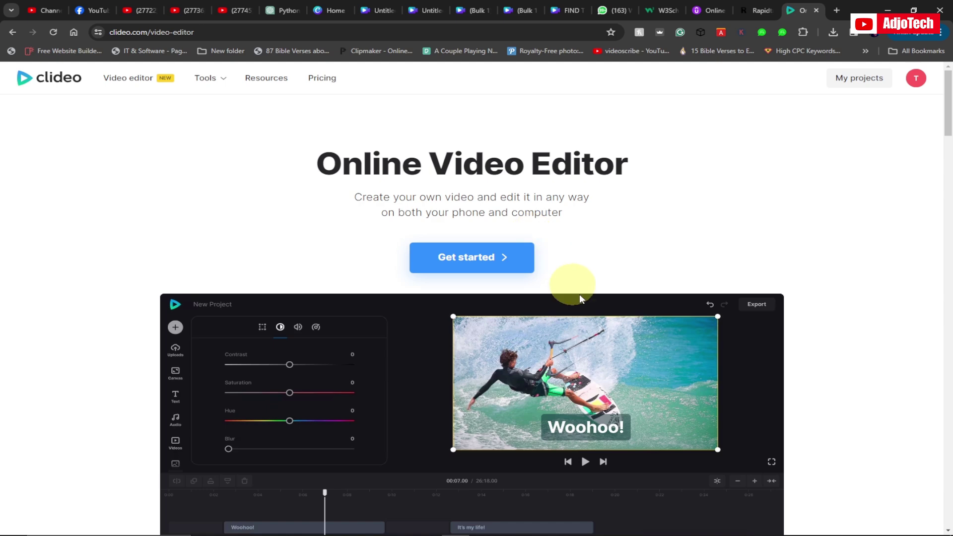
{"action": "scroll", "coordinate": [589, 311], "scroll_direction": "down", "scroll_amount": 8}
{"action": "scroll", "coordinate": [588, 311], "scroll_direction": "up", "scroll_amount": 8}
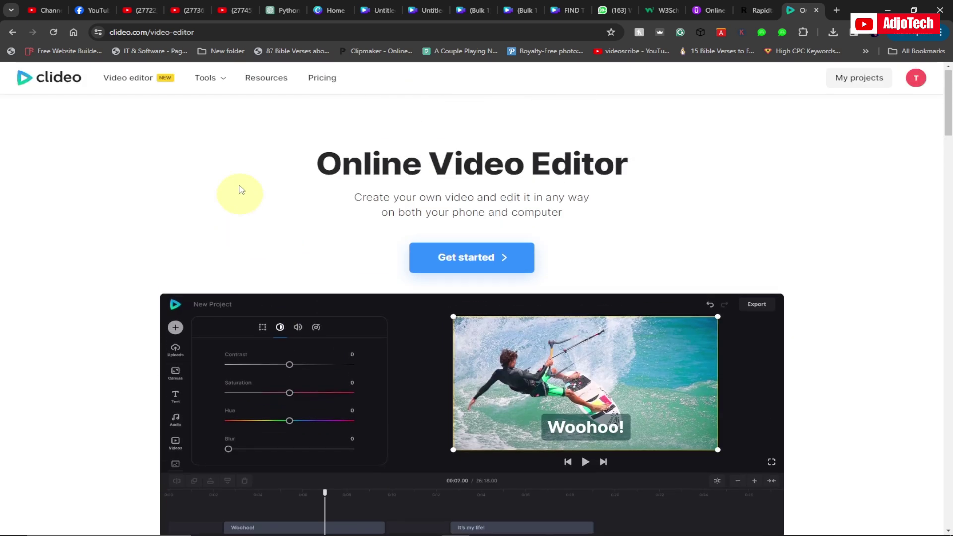
{"action": "mouse_move", "coordinate": [214, 84]}
{"action": "left_click", "coordinate": [211, 261]}
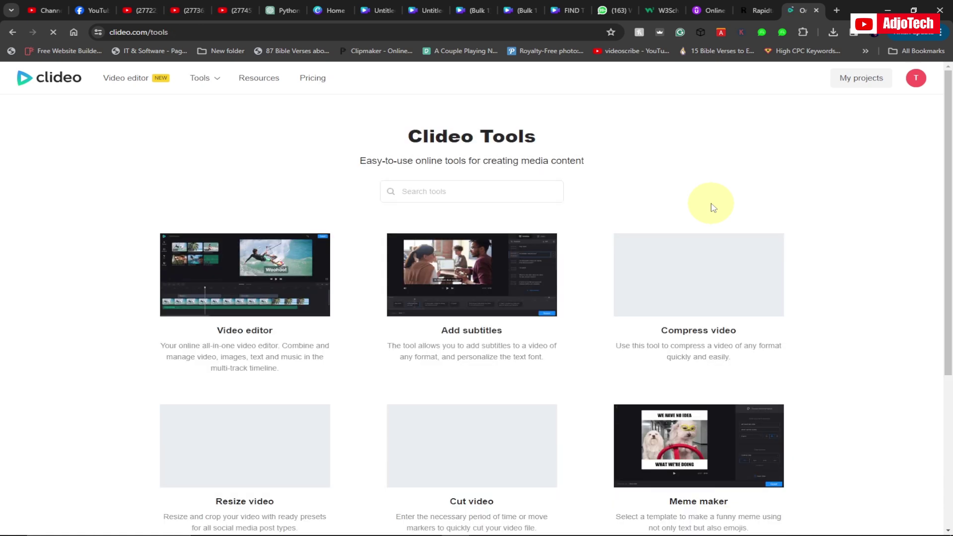
{"action": "scroll", "coordinate": [580, 291], "scroll_direction": "down", "scroll_amount": 5}
{"action": "scroll", "coordinate": [581, 292], "scroll_direction": "down", "scroll_amount": 6}
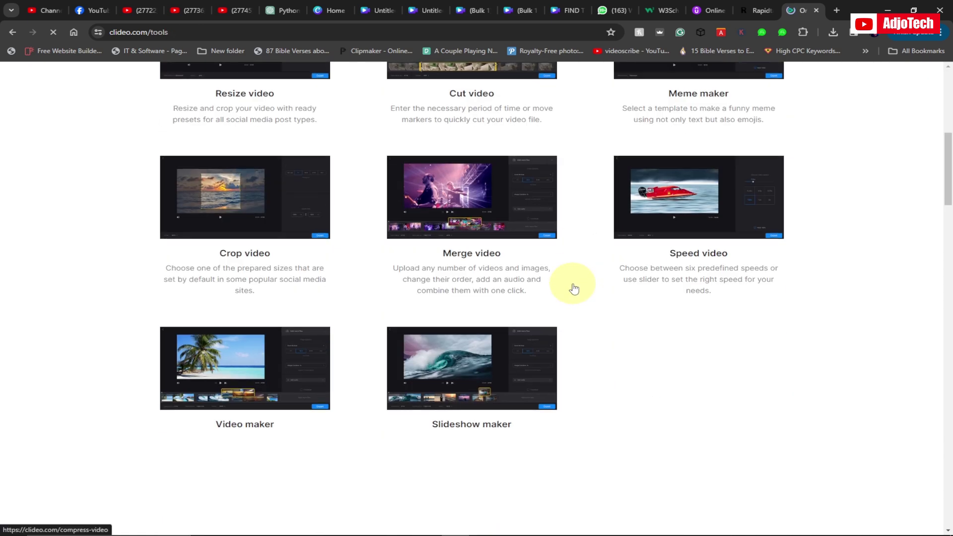
{"action": "scroll", "coordinate": [570, 288], "scroll_direction": "down", "scroll_amount": 4}
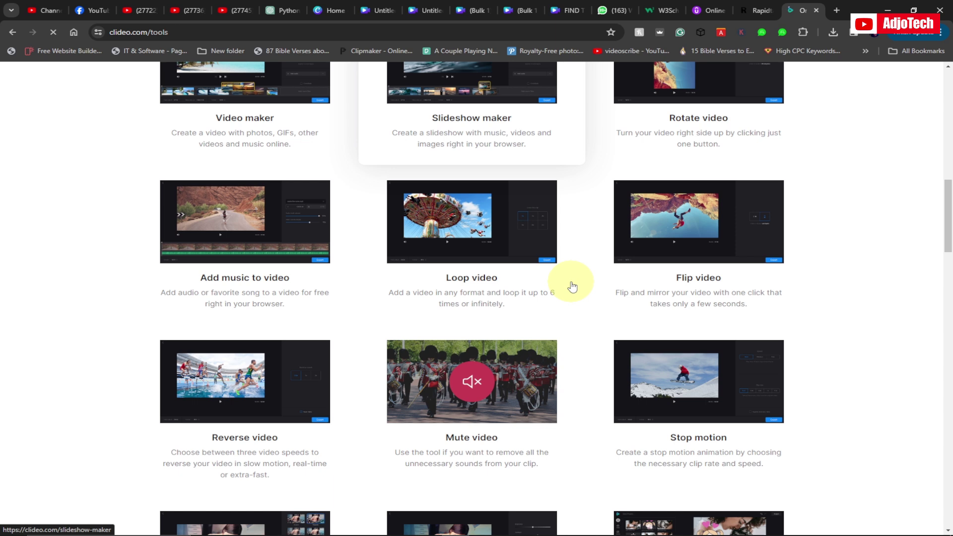
{"action": "scroll", "coordinate": [243, 435], "scroll_direction": "down", "scroll_amount": 2}
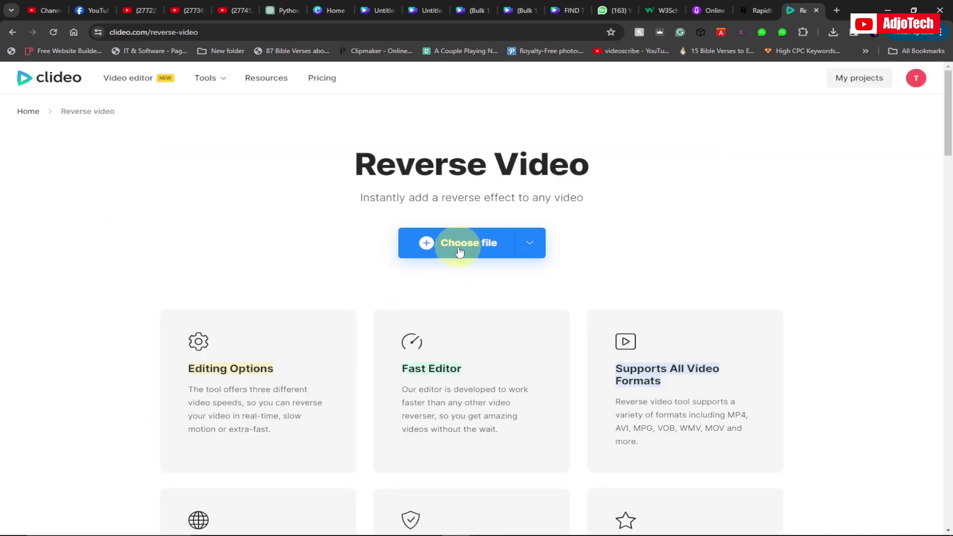
Step: Upload Untitled design (11) from the Downloads folder to the Reverse Video tool
{"action": "left_click", "coordinate": [461, 246]}
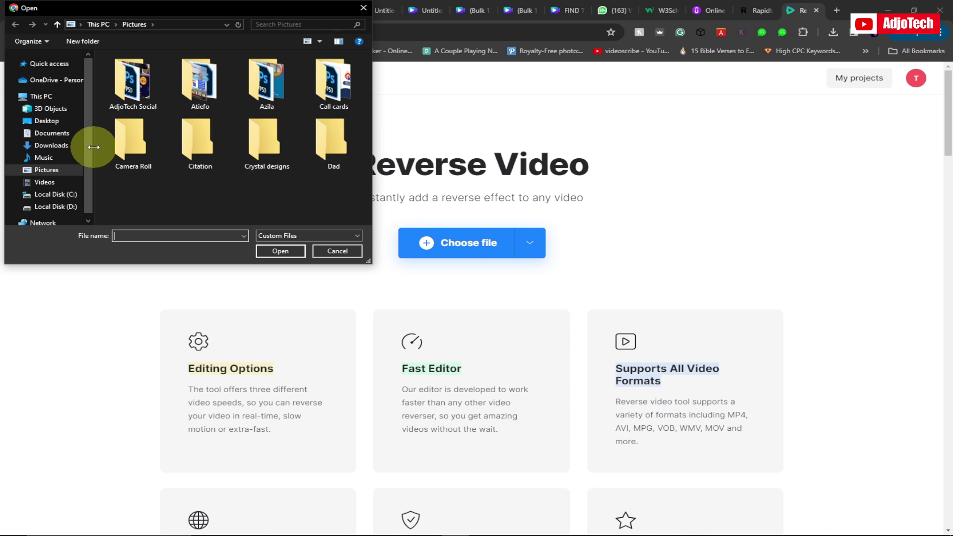
{"action": "left_click", "coordinate": [54, 145]}
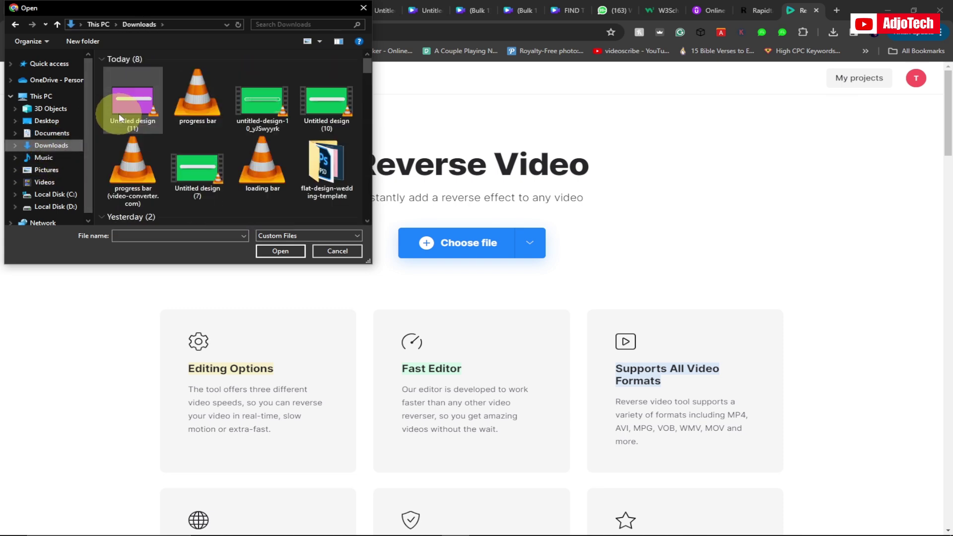
{"action": "left_click", "coordinate": [134, 94]}
{"action": "left_click", "coordinate": [273, 251]}
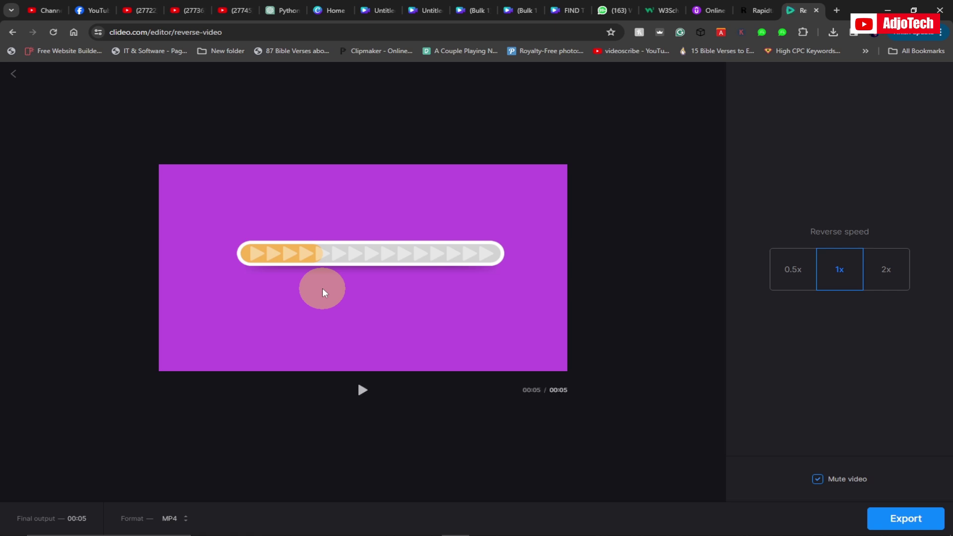
Step: Preview the clip, then export the reversed video as MP4 at 1x speed and download it
{"action": "left_click", "coordinate": [363, 390]}
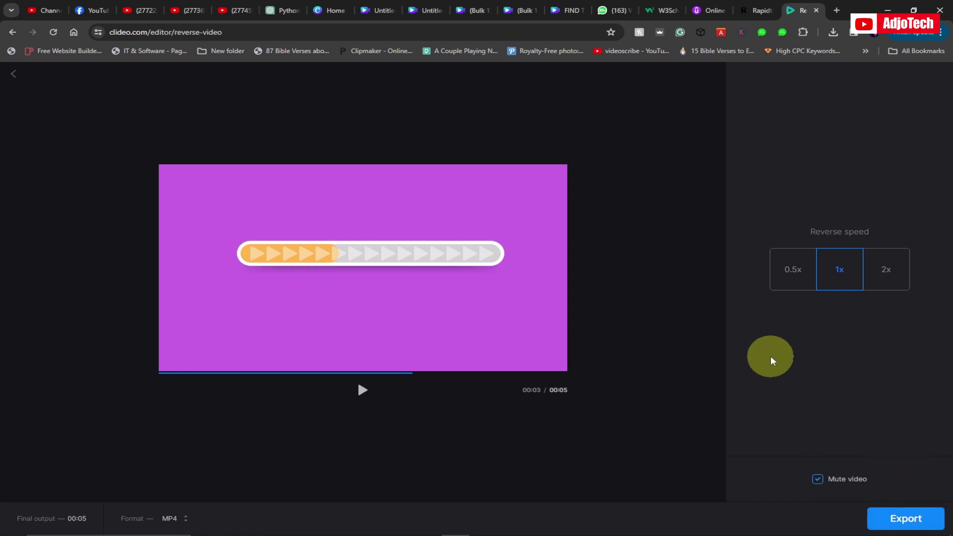
{"action": "left_click", "coordinate": [903, 520]}
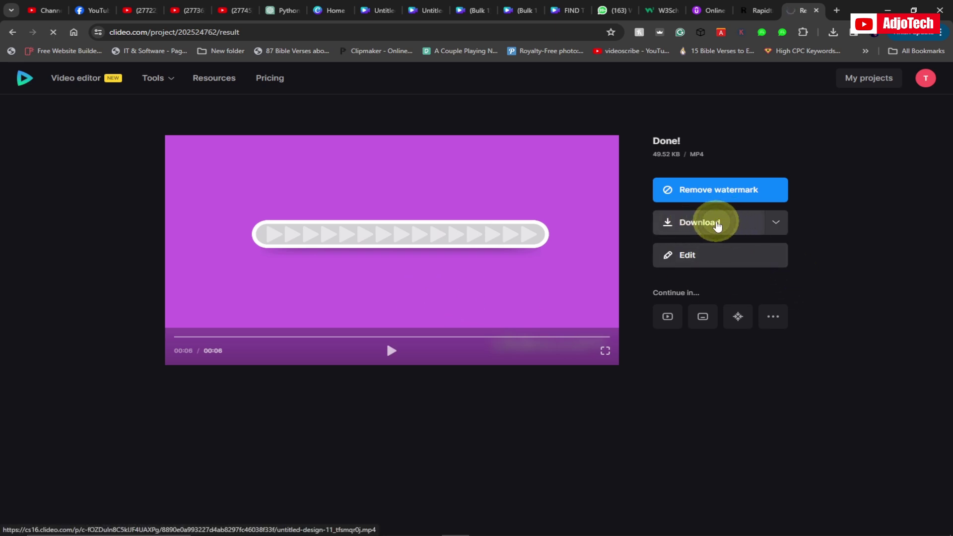
{"action": "left_click", "coordinate": [717, 226]}
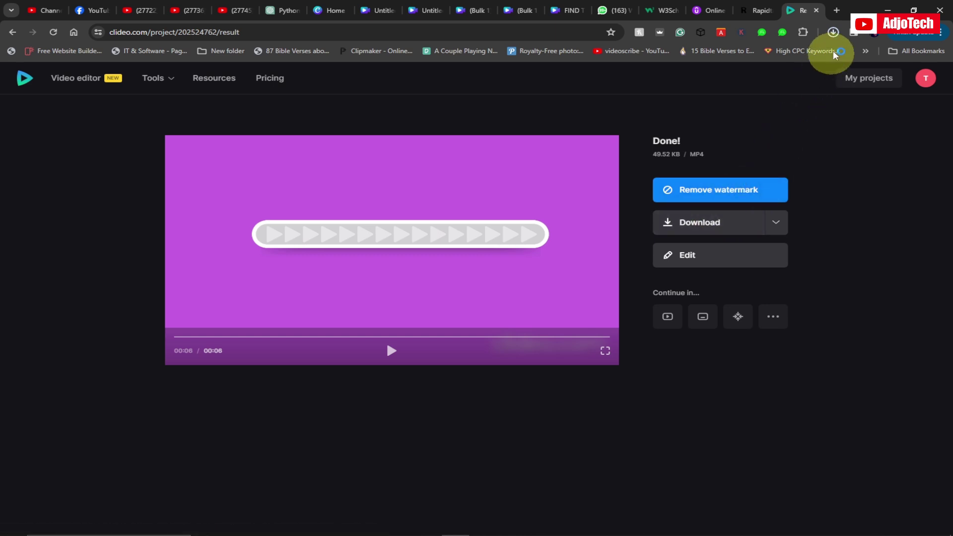
Step: Show the downloaded reversed video untitled-design-11_tfsmqr0j in its folder and open it for playback
{"action": "left_click", "coordinate": [832, 32]}
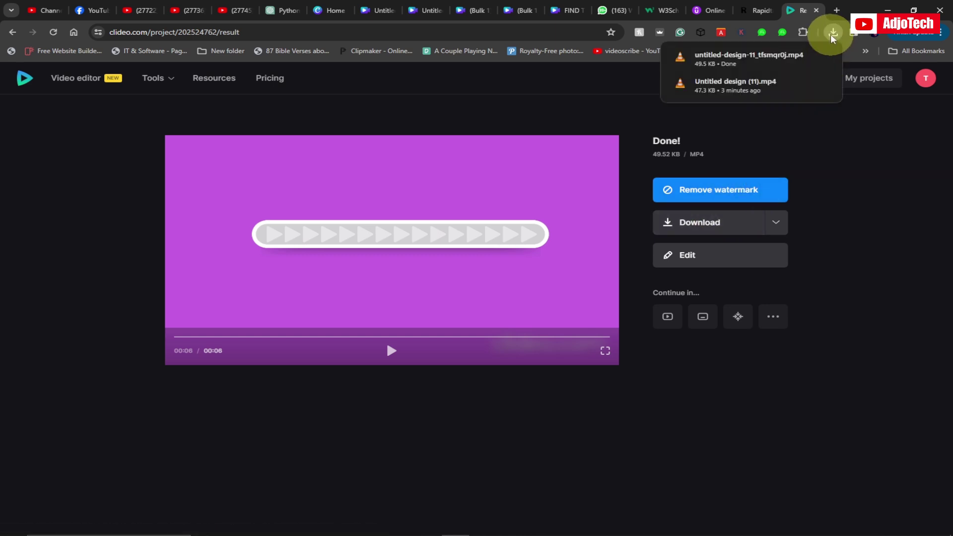
{"action": "left_click", "coordinate": [803, 57]}
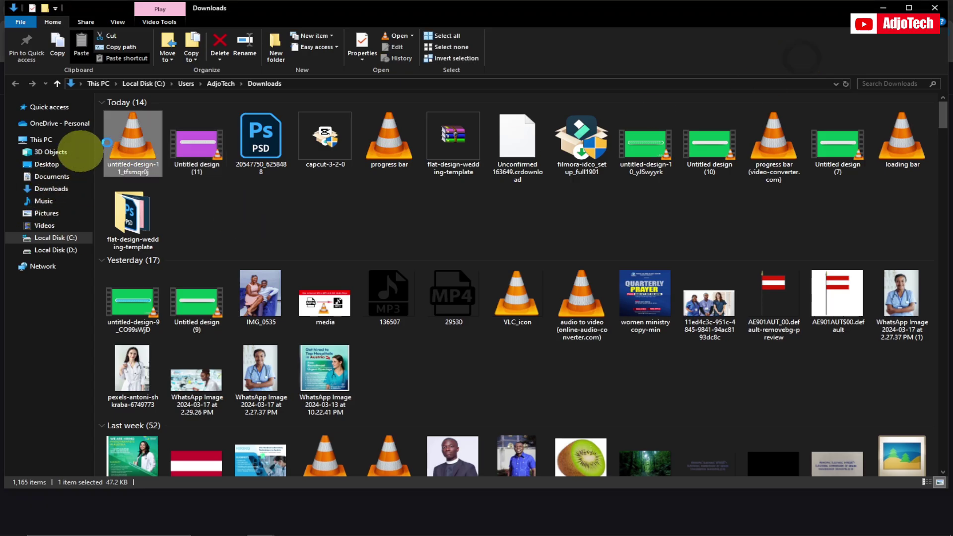
{"action": "left_click", "coordinate": [141, 150]}
{"action": "left_click", "coordinate": [142, 150]}
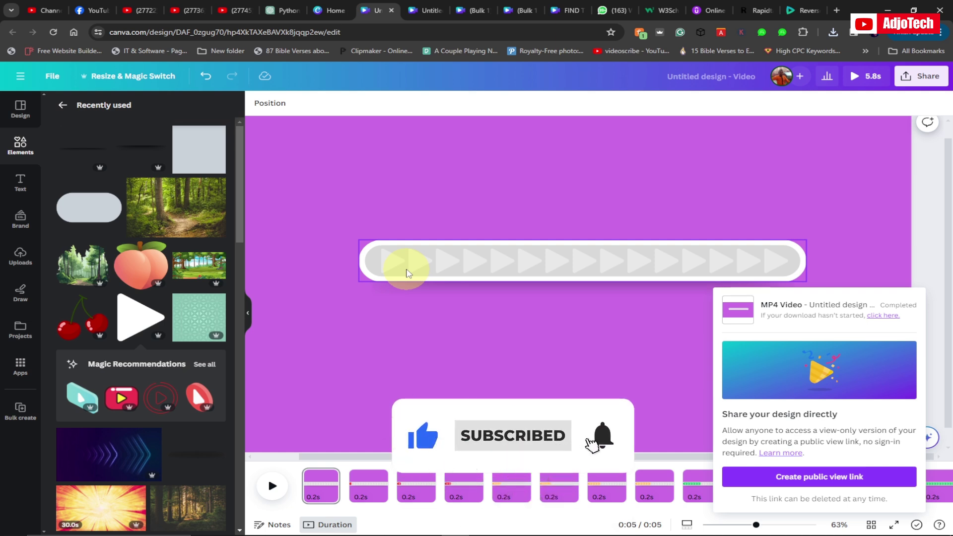
{"action": "left_click", "coordinate": [591, 365]}
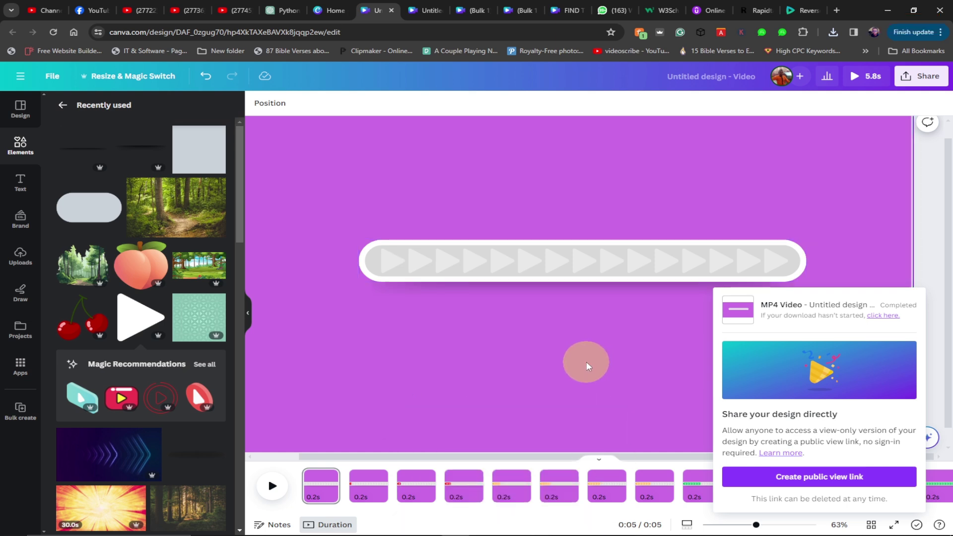